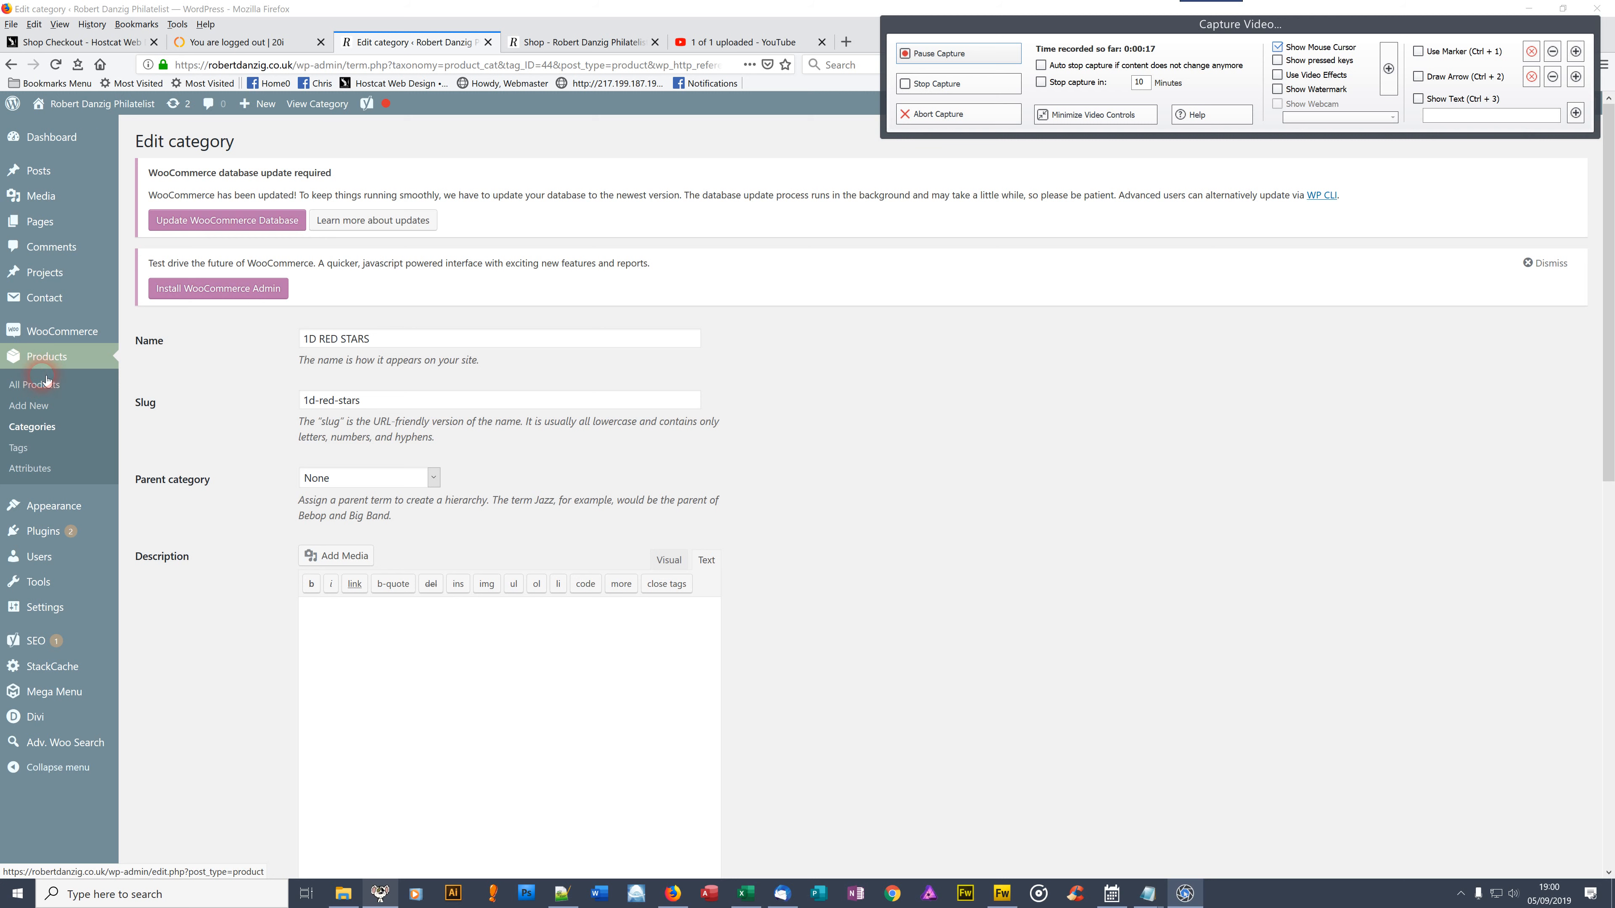
Open the list of all products and start adding a new product
left_click(45, 390)
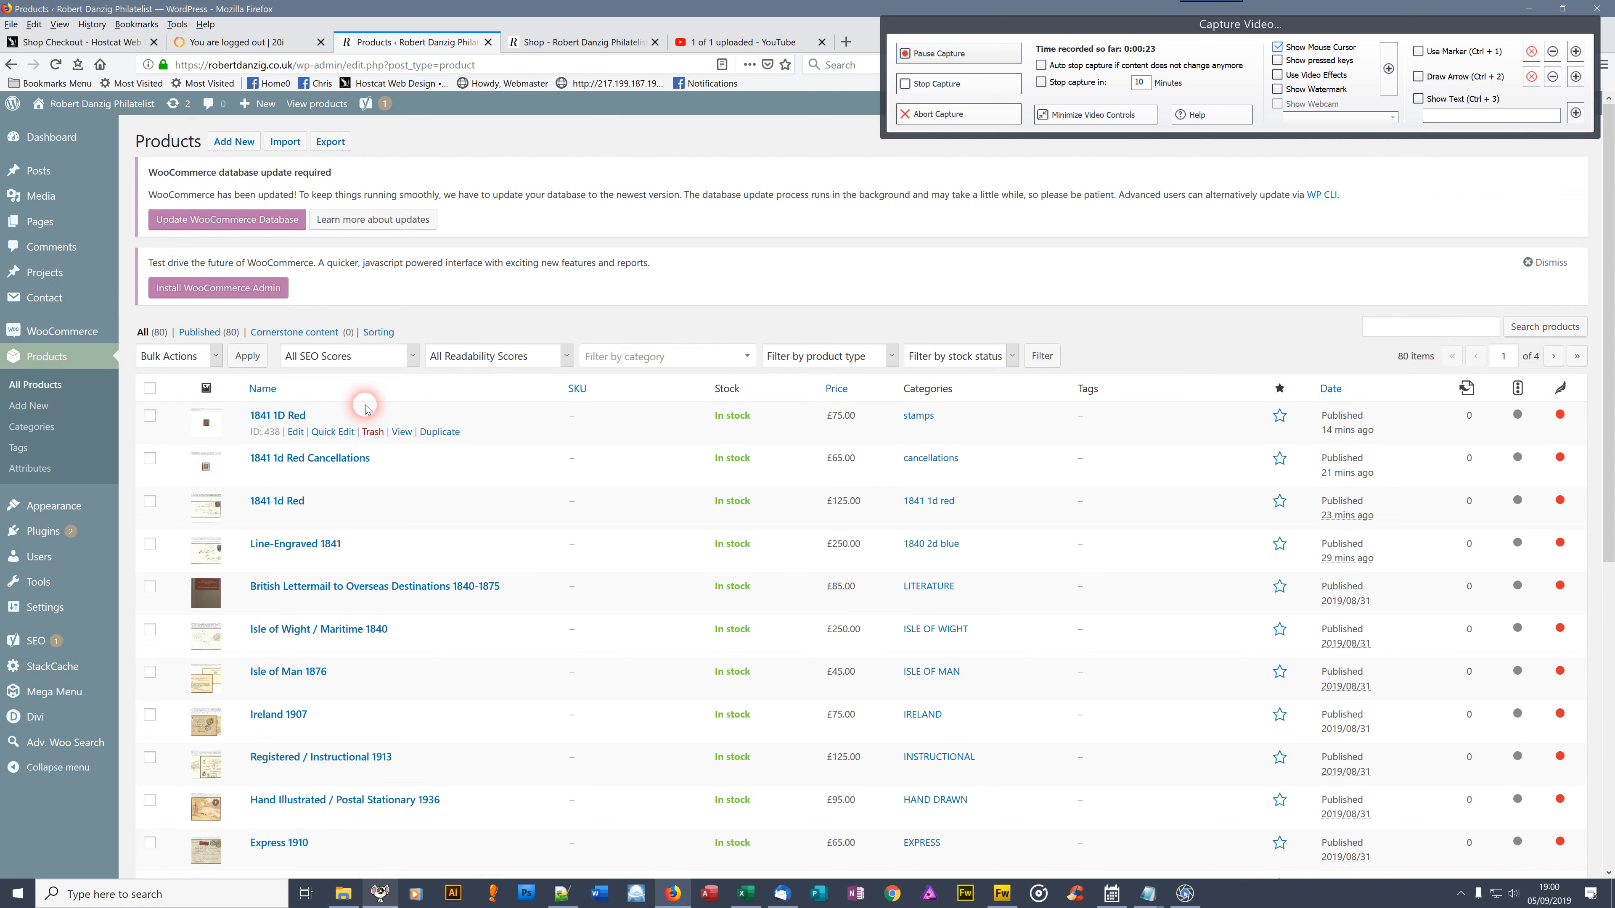
scroll(1611, 261, "down", 1)
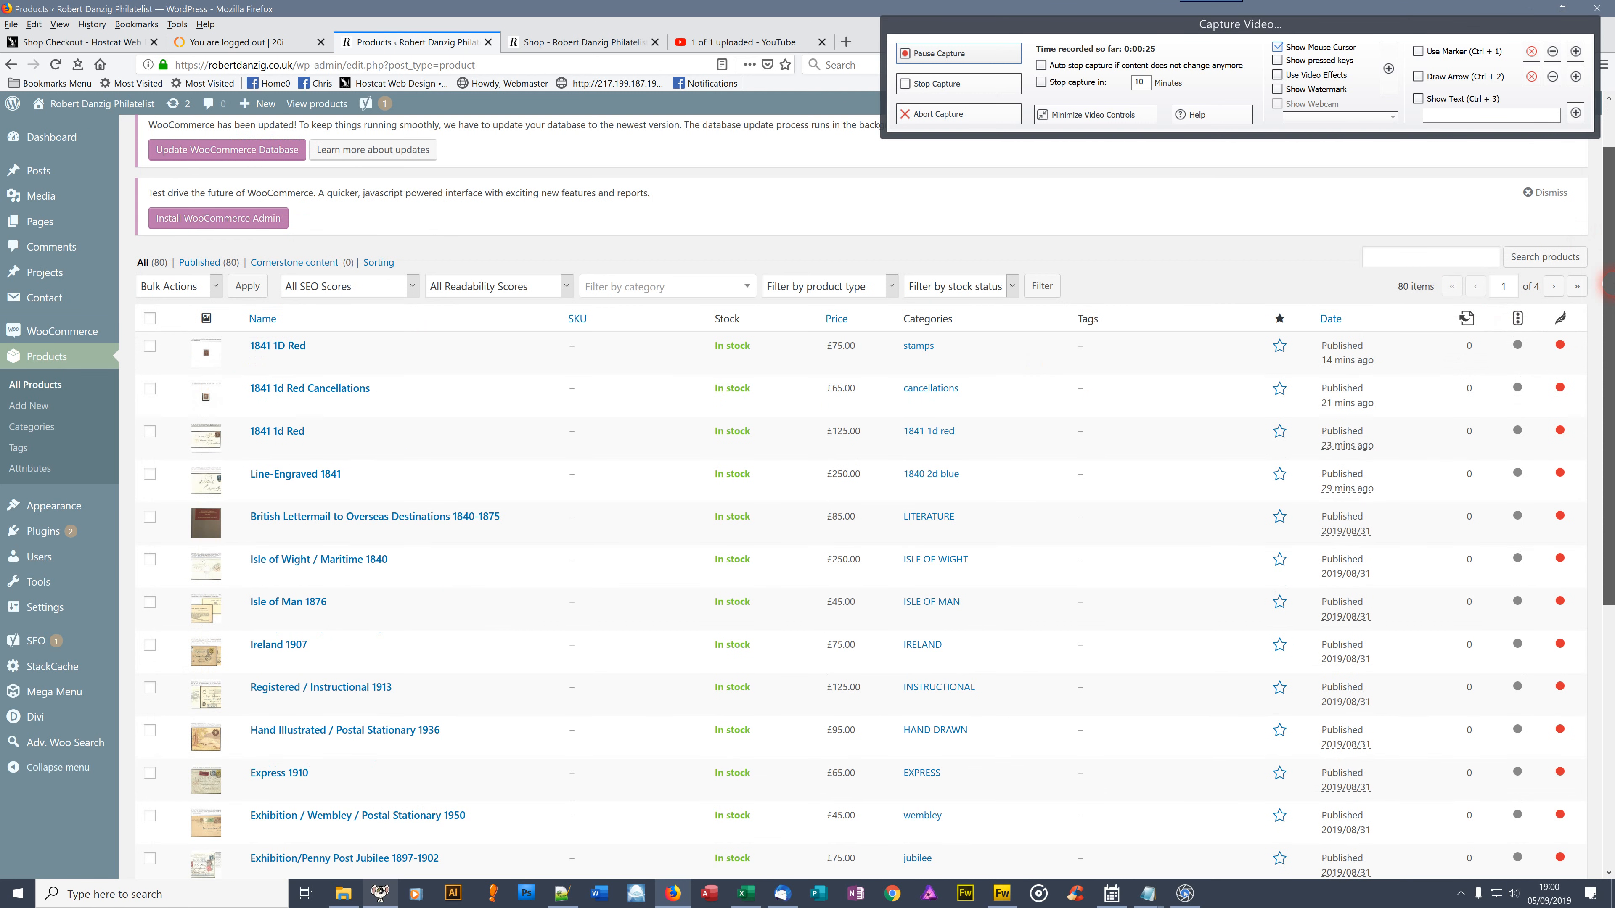
left_click_drag(1613, 262, 1613, 250)
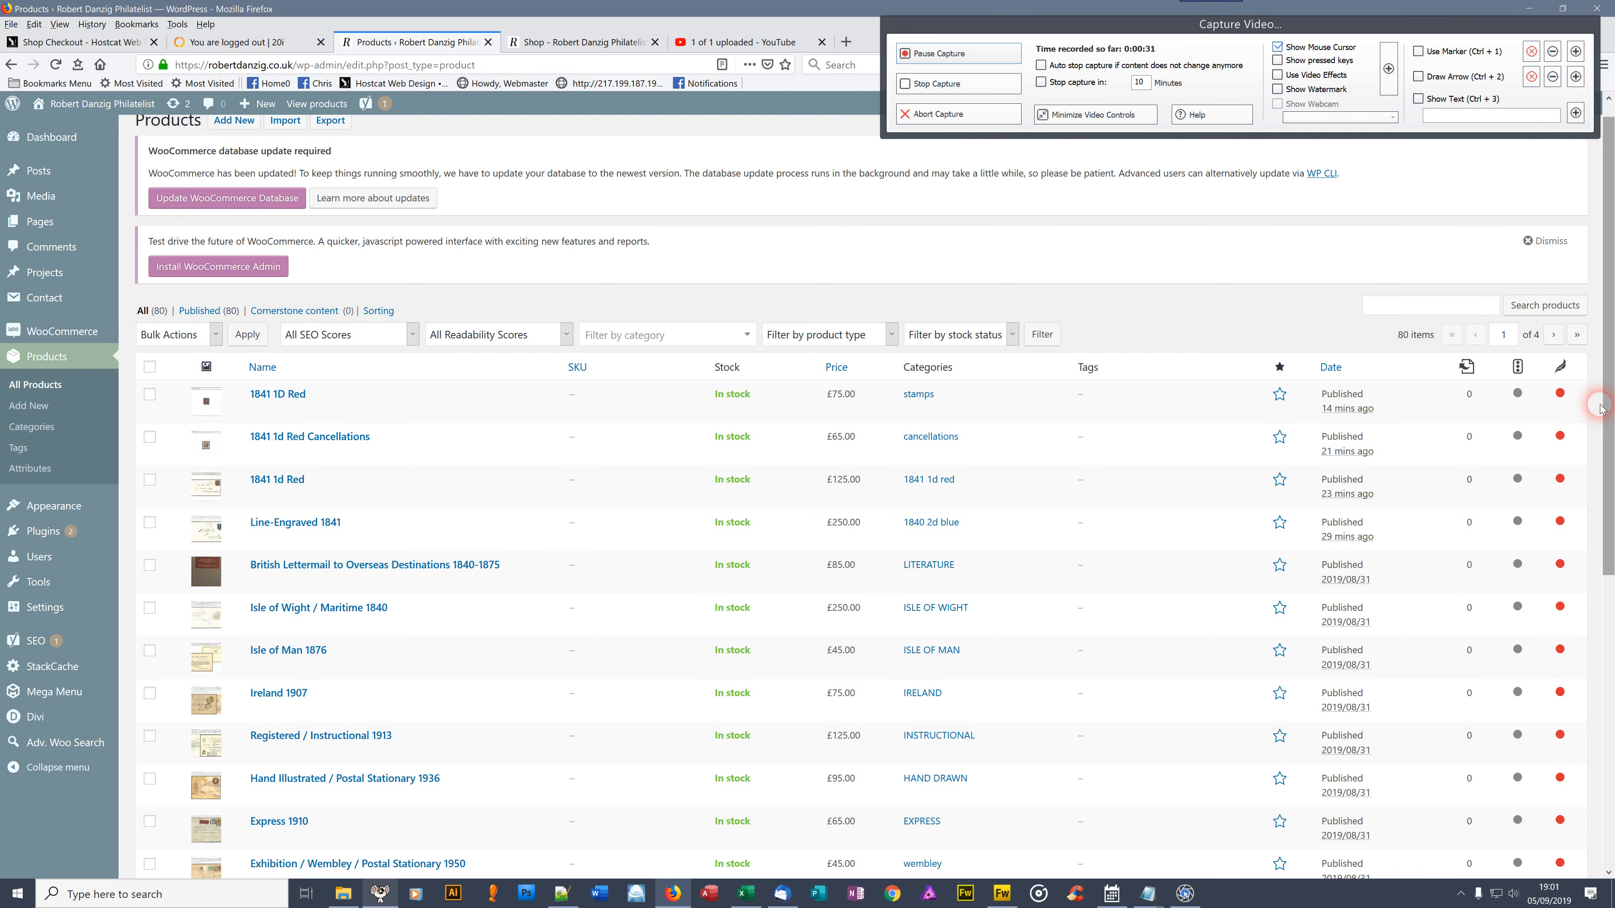
scroll(1596, 407, "up", 1)
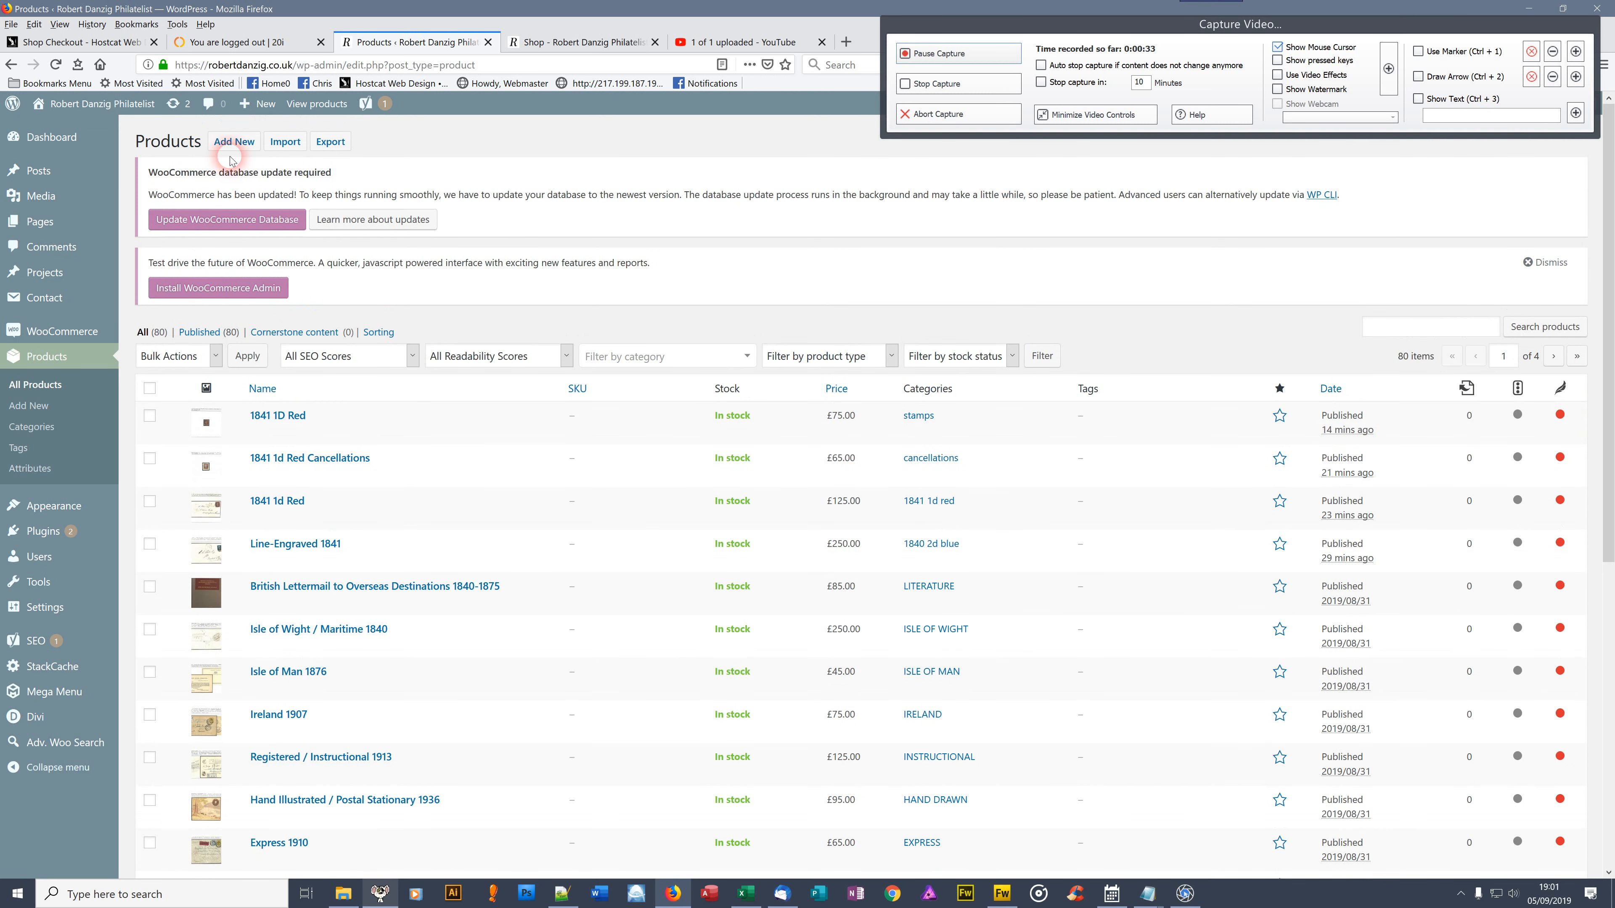
left_click(236, 142)
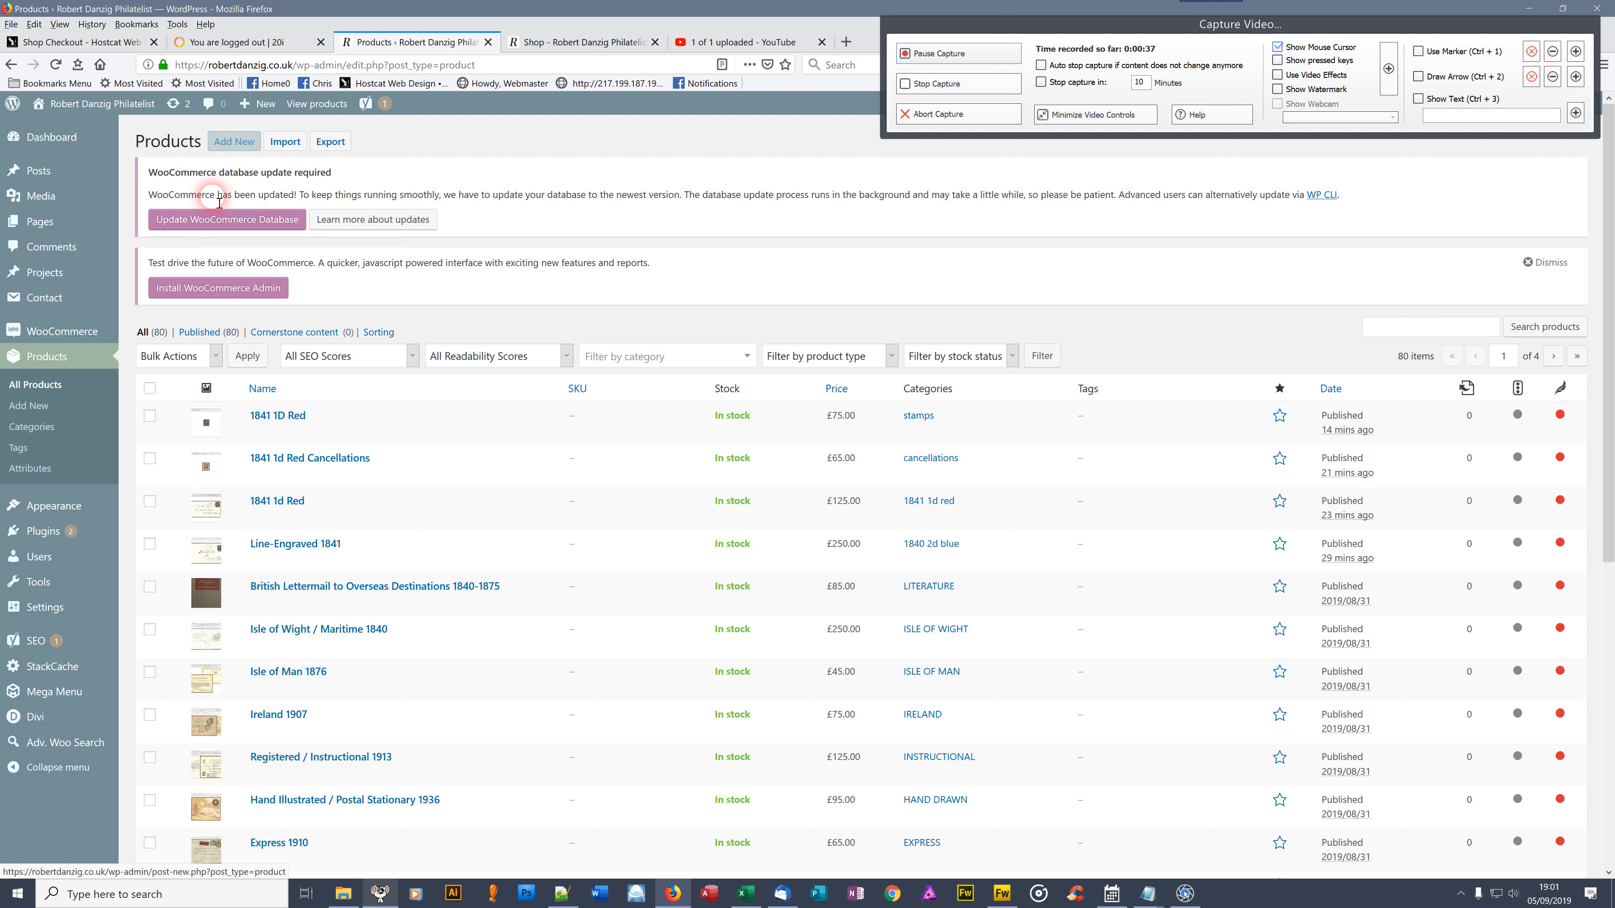
left_click(32, 409)
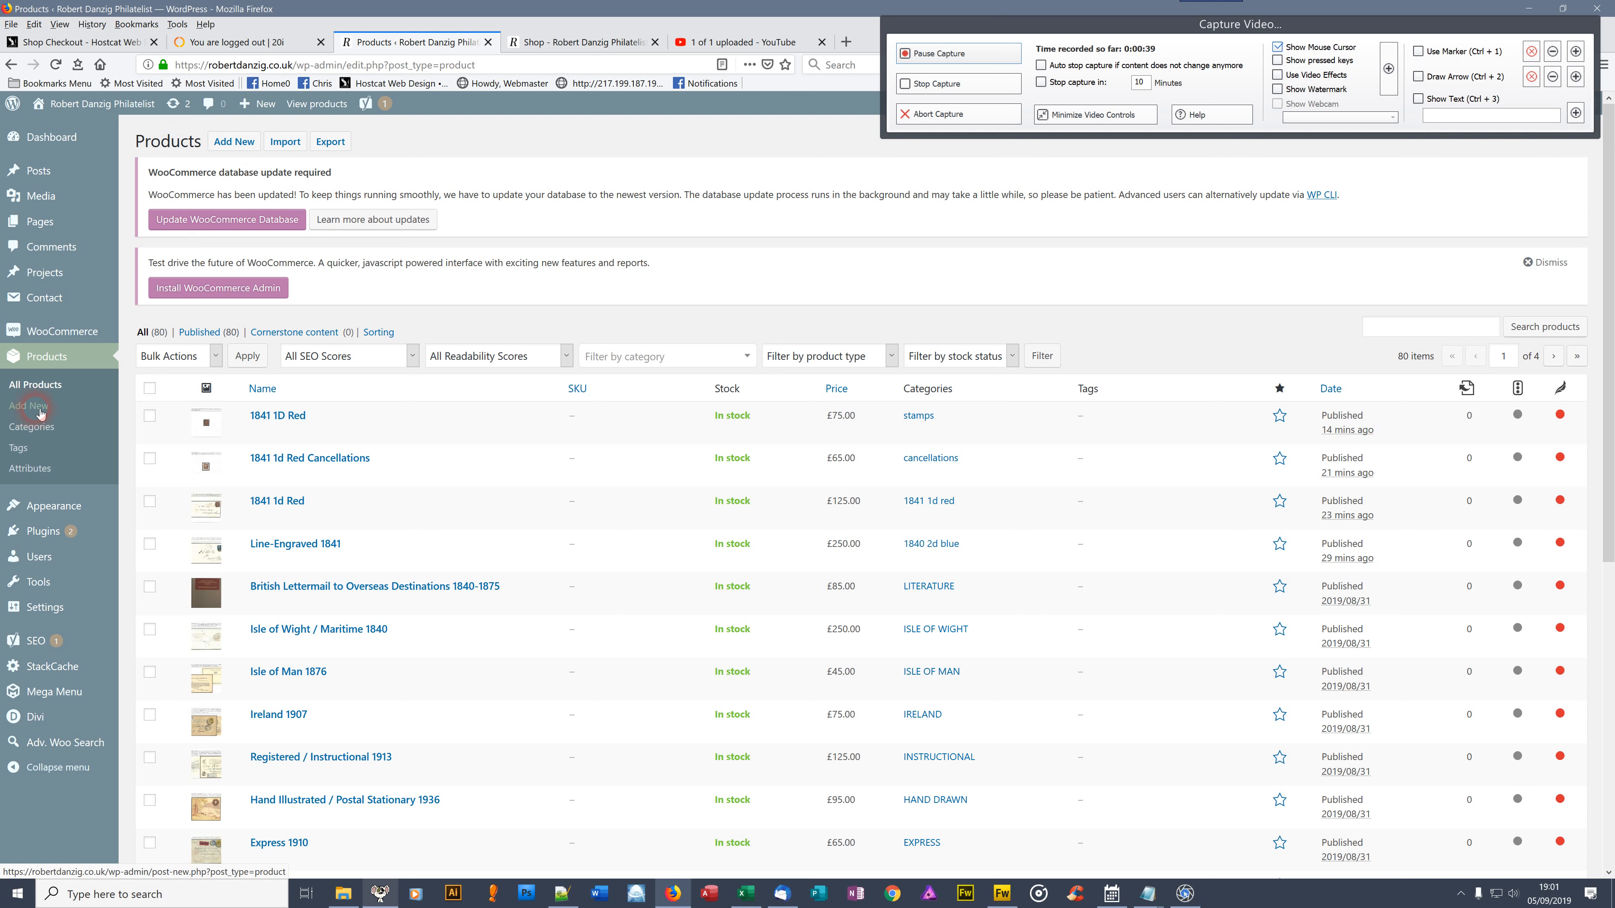
left_click(235, 143)
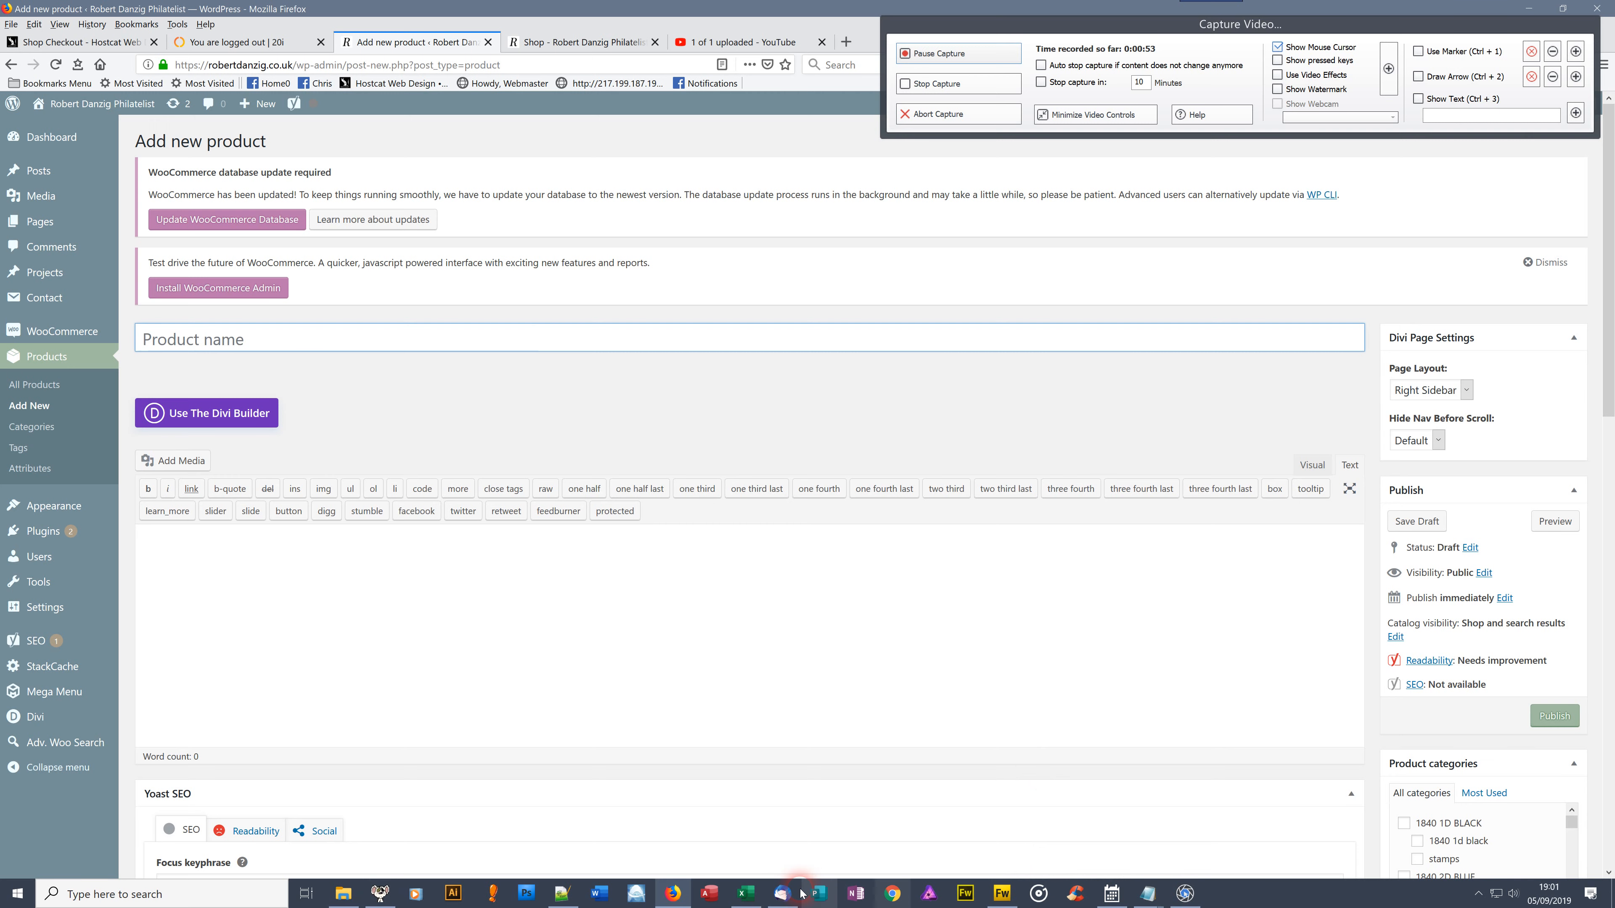
Copy "1841 2d blue" from the client's email in the mail program and paste it as the new product's name in the browser
left_click(779, 894)
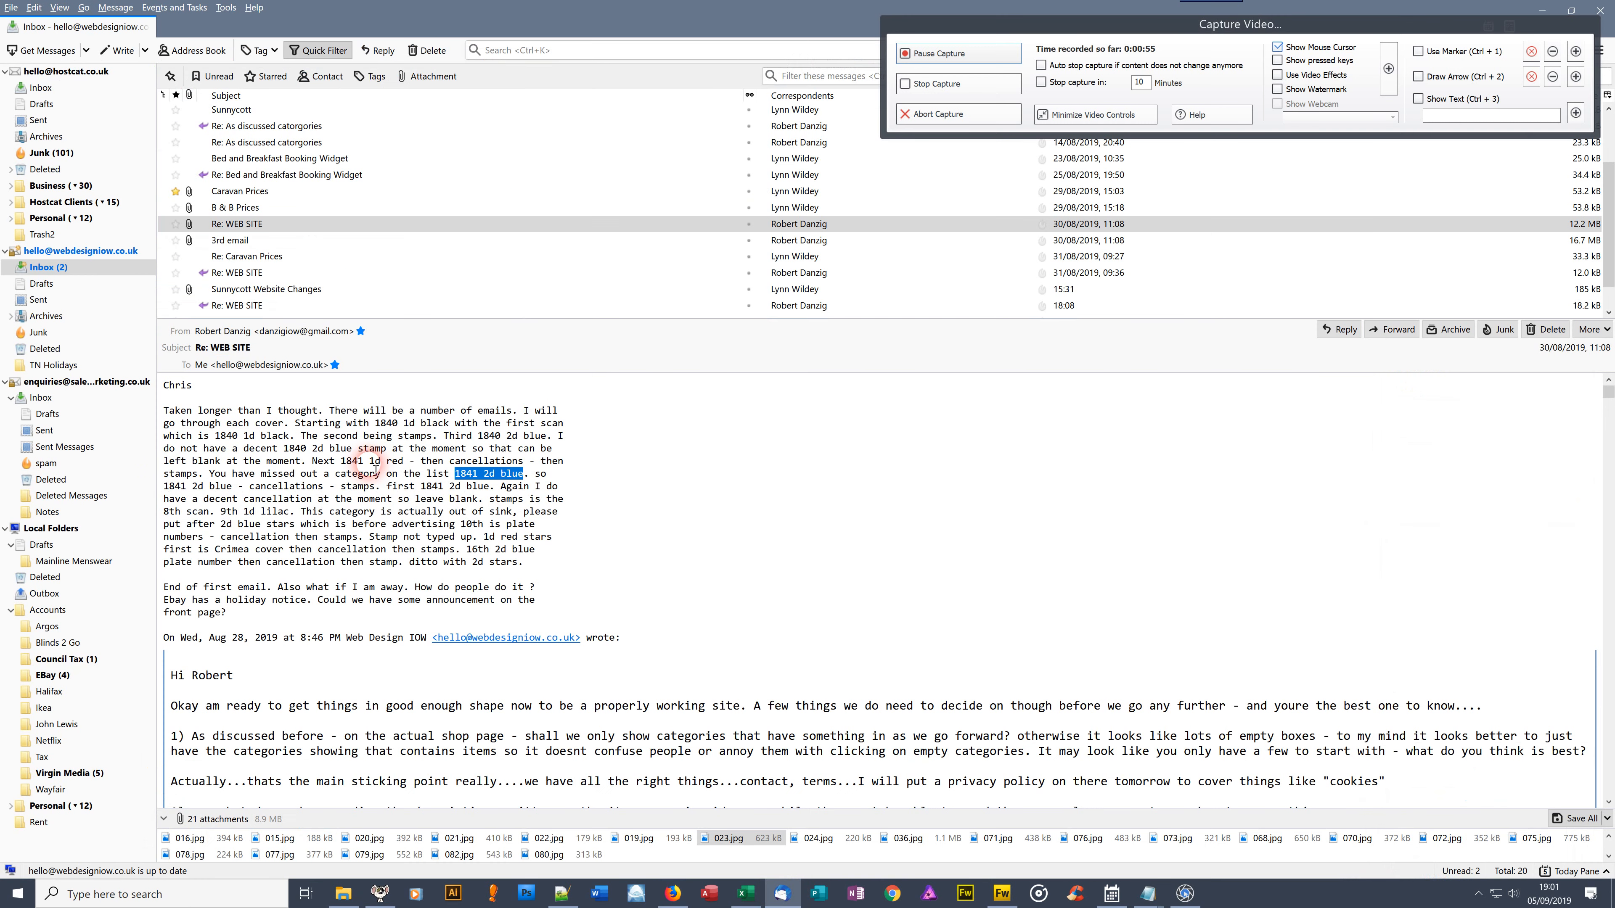
right_click(494, 477)
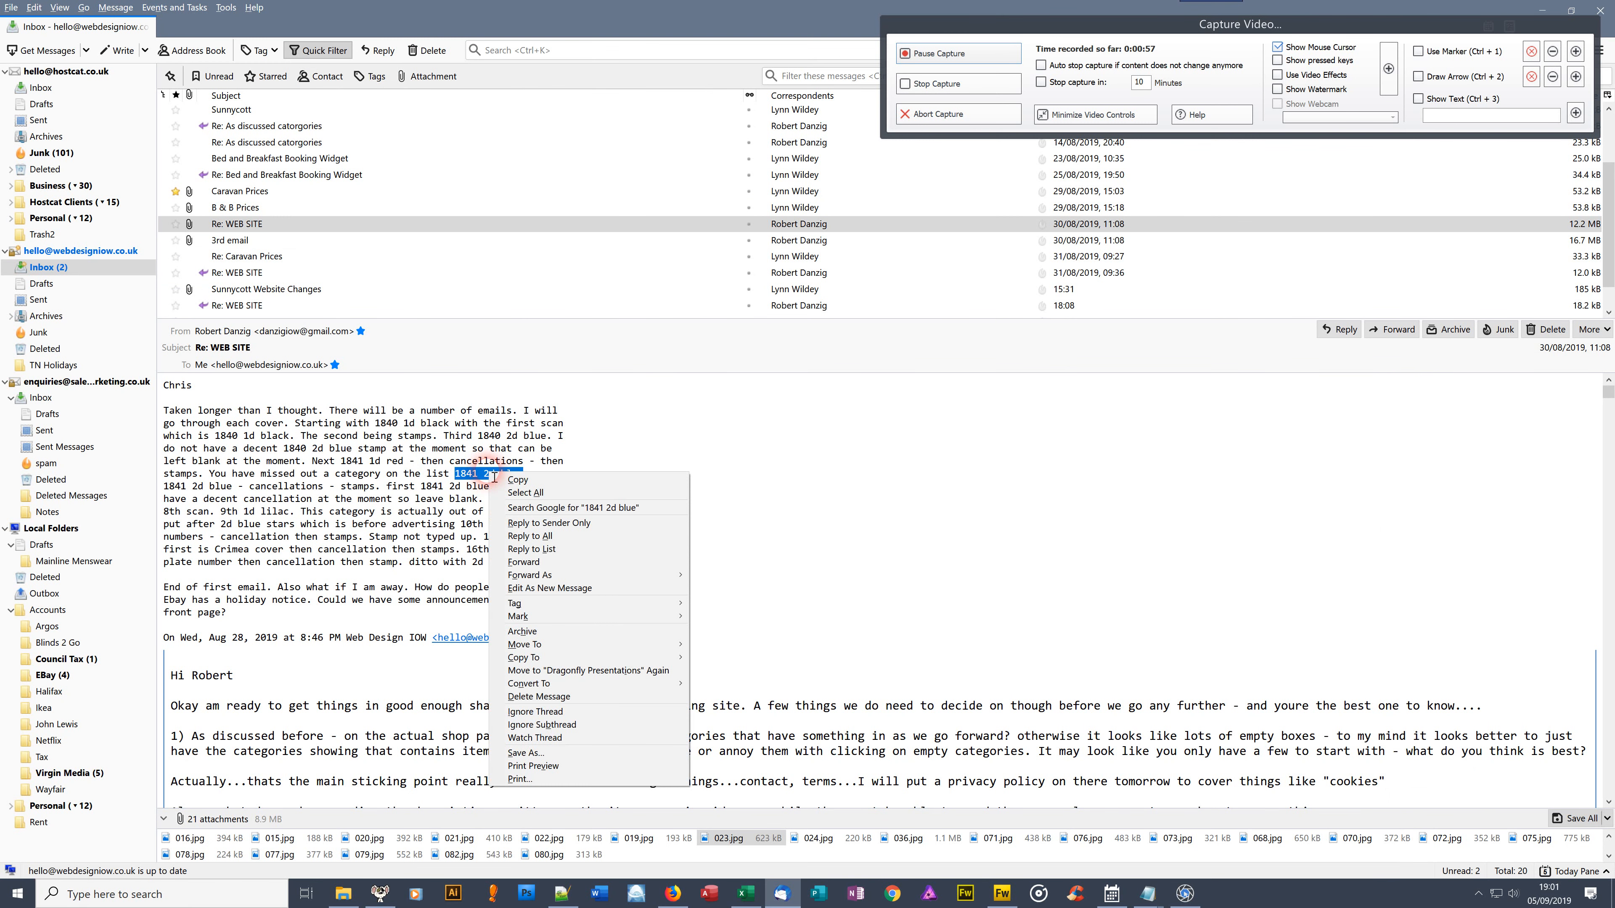
left_click(517, 480)
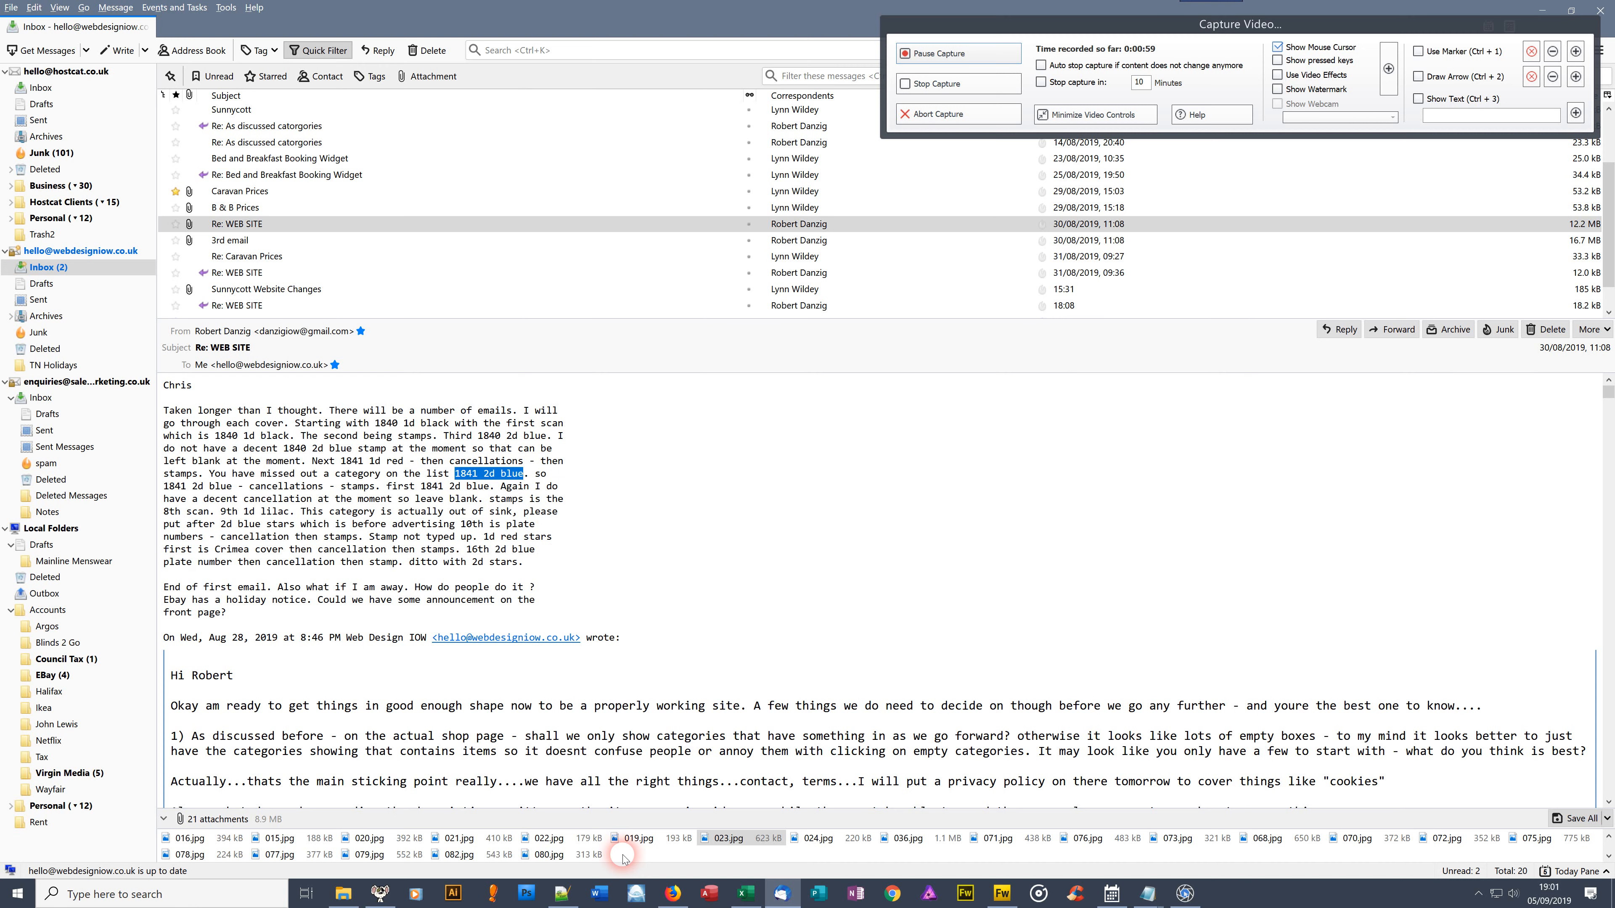
left_click(673, 894)
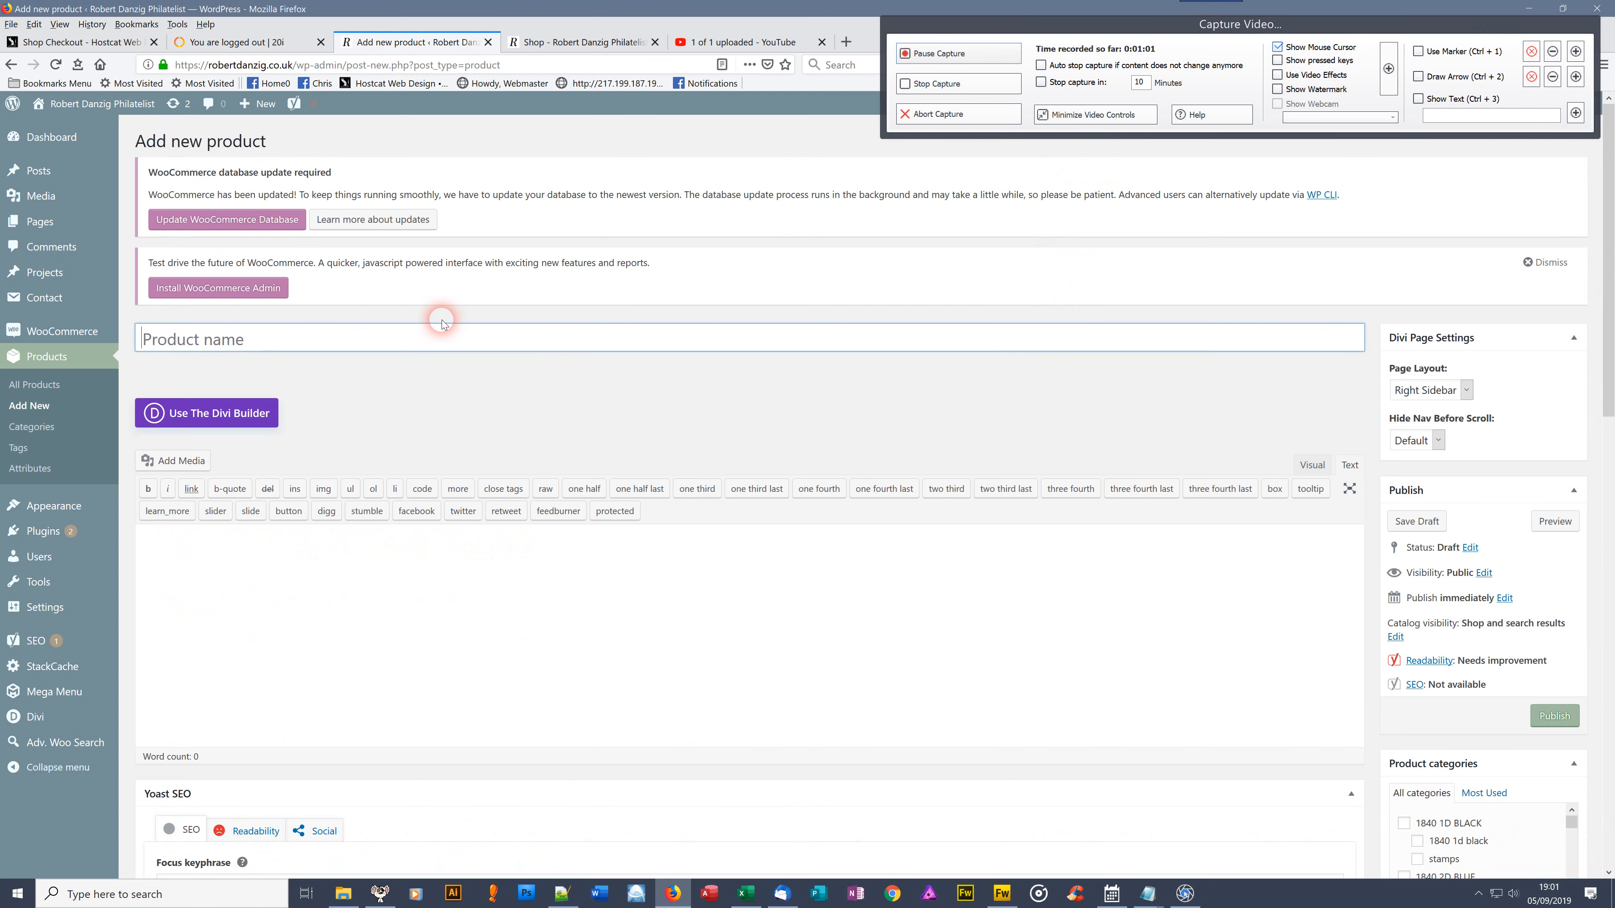
right_click(169, 339)
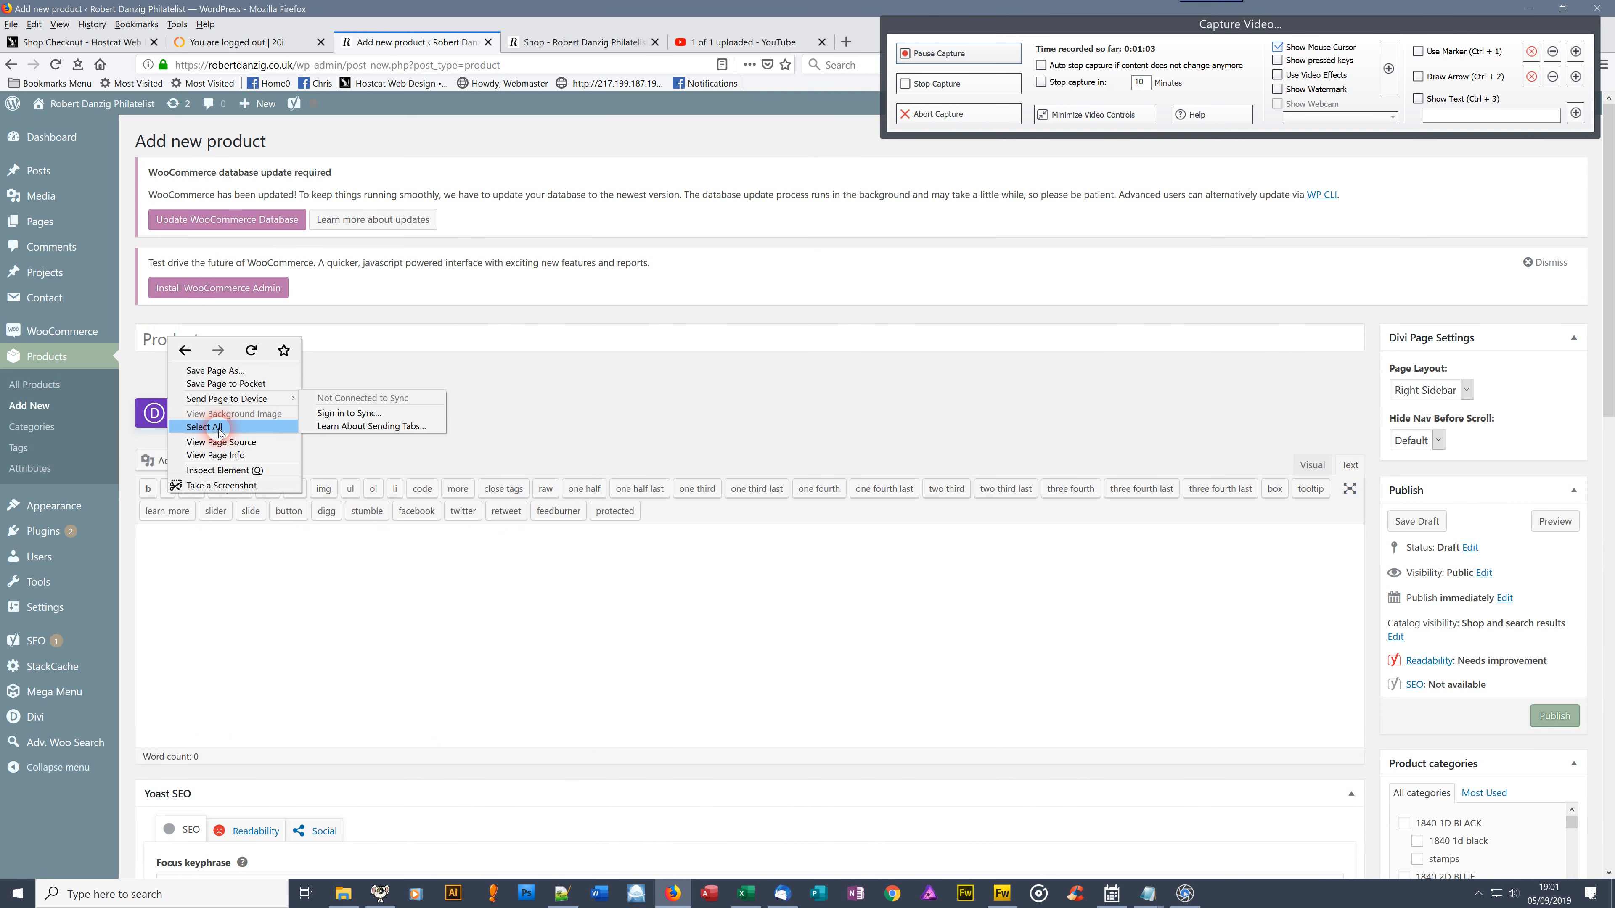
left_click(435, 344)
right_click(431, 344)
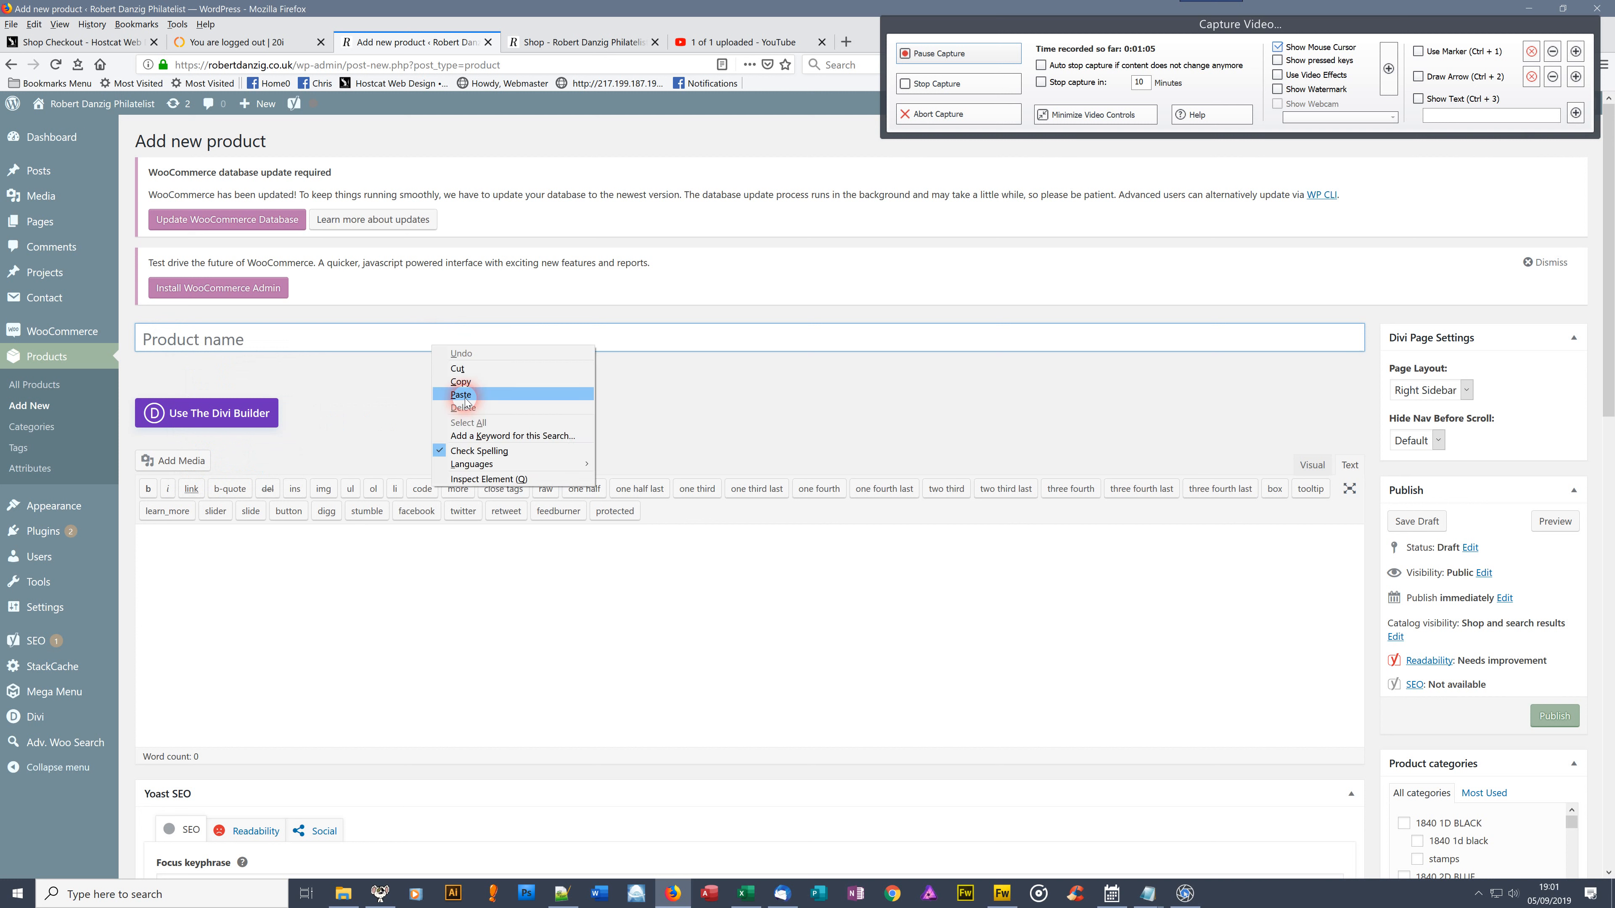
left_click(464, 397)
left_click(1142, 868)
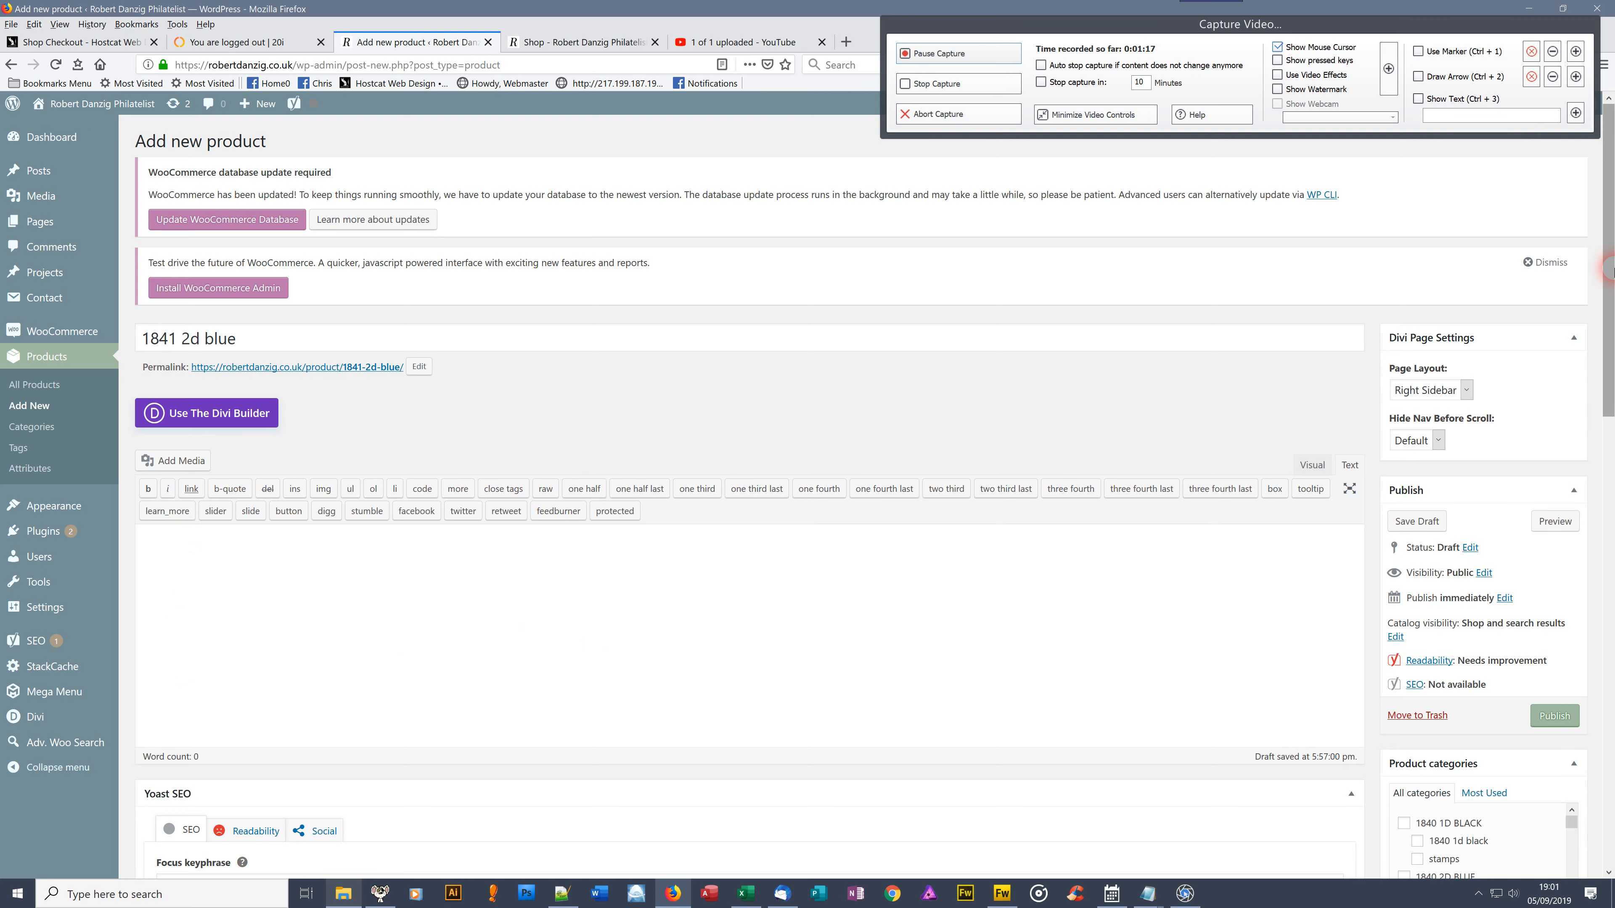
Go to the regular price field in the general product data and check the client's email for the matching scan
scroll(1610, 247, "down", 3)
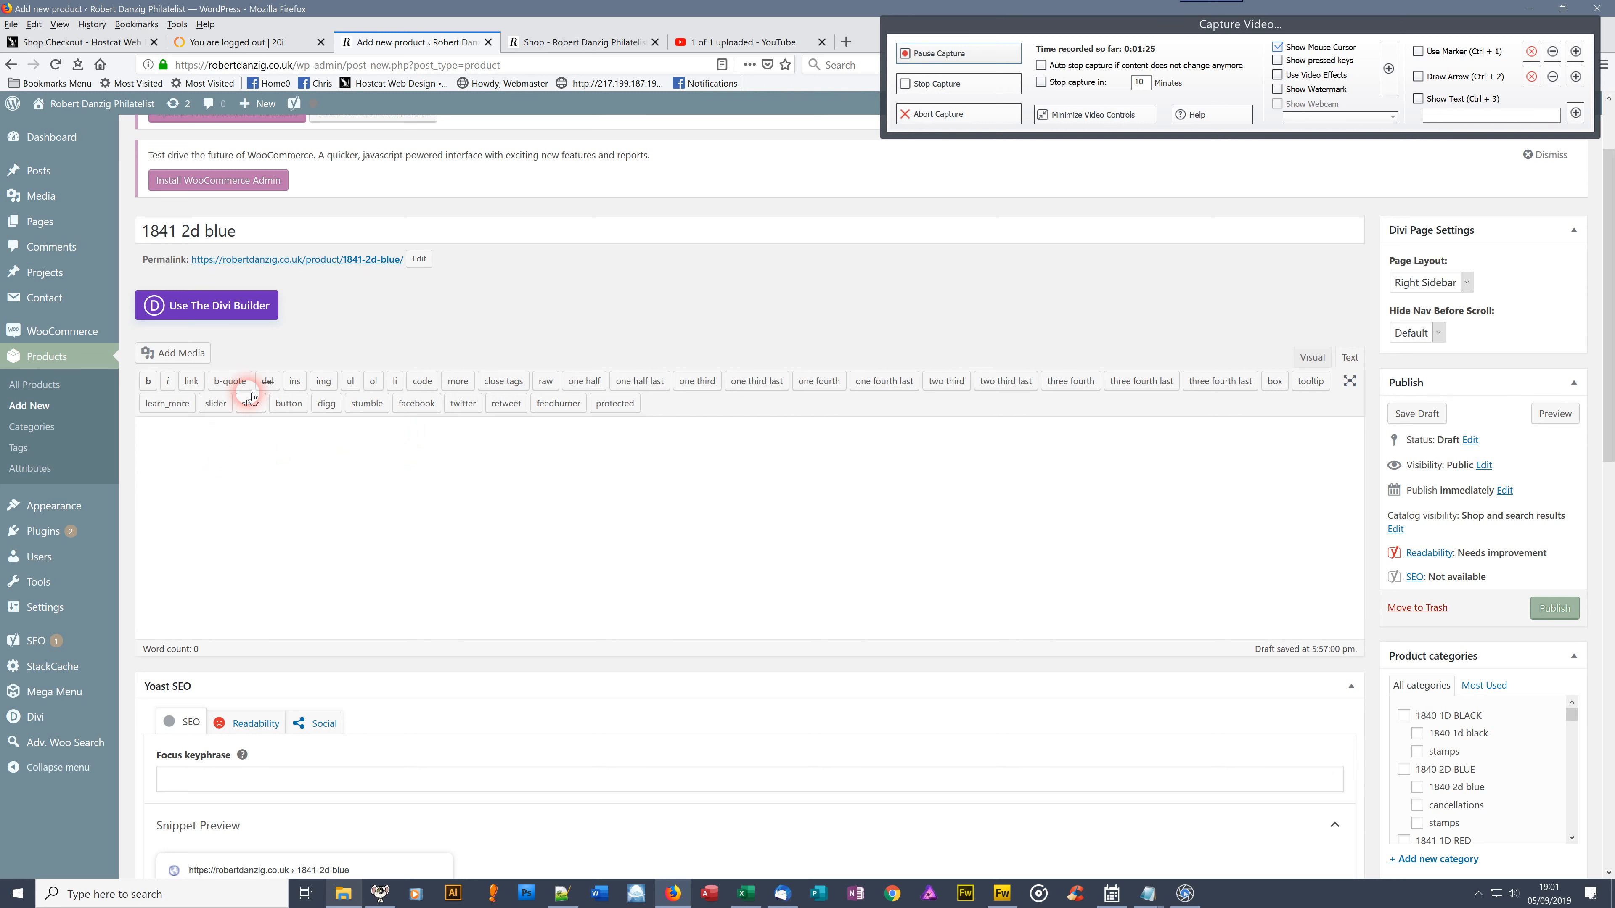
left_click_drag(1610, 294, 1610, 636)
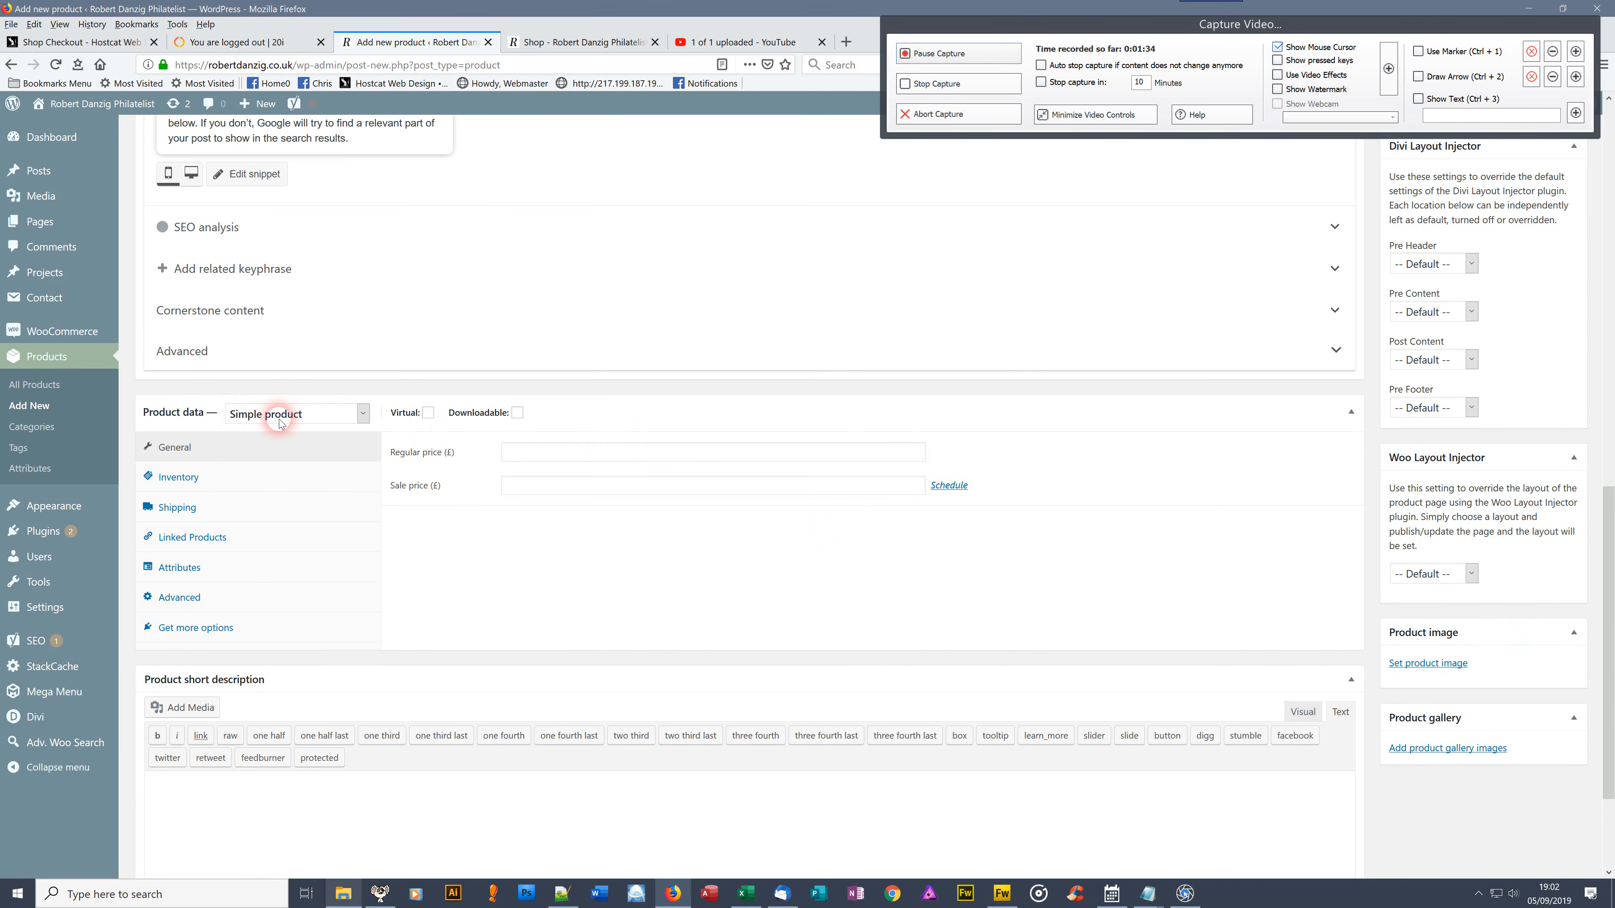
left_click(523, 452)
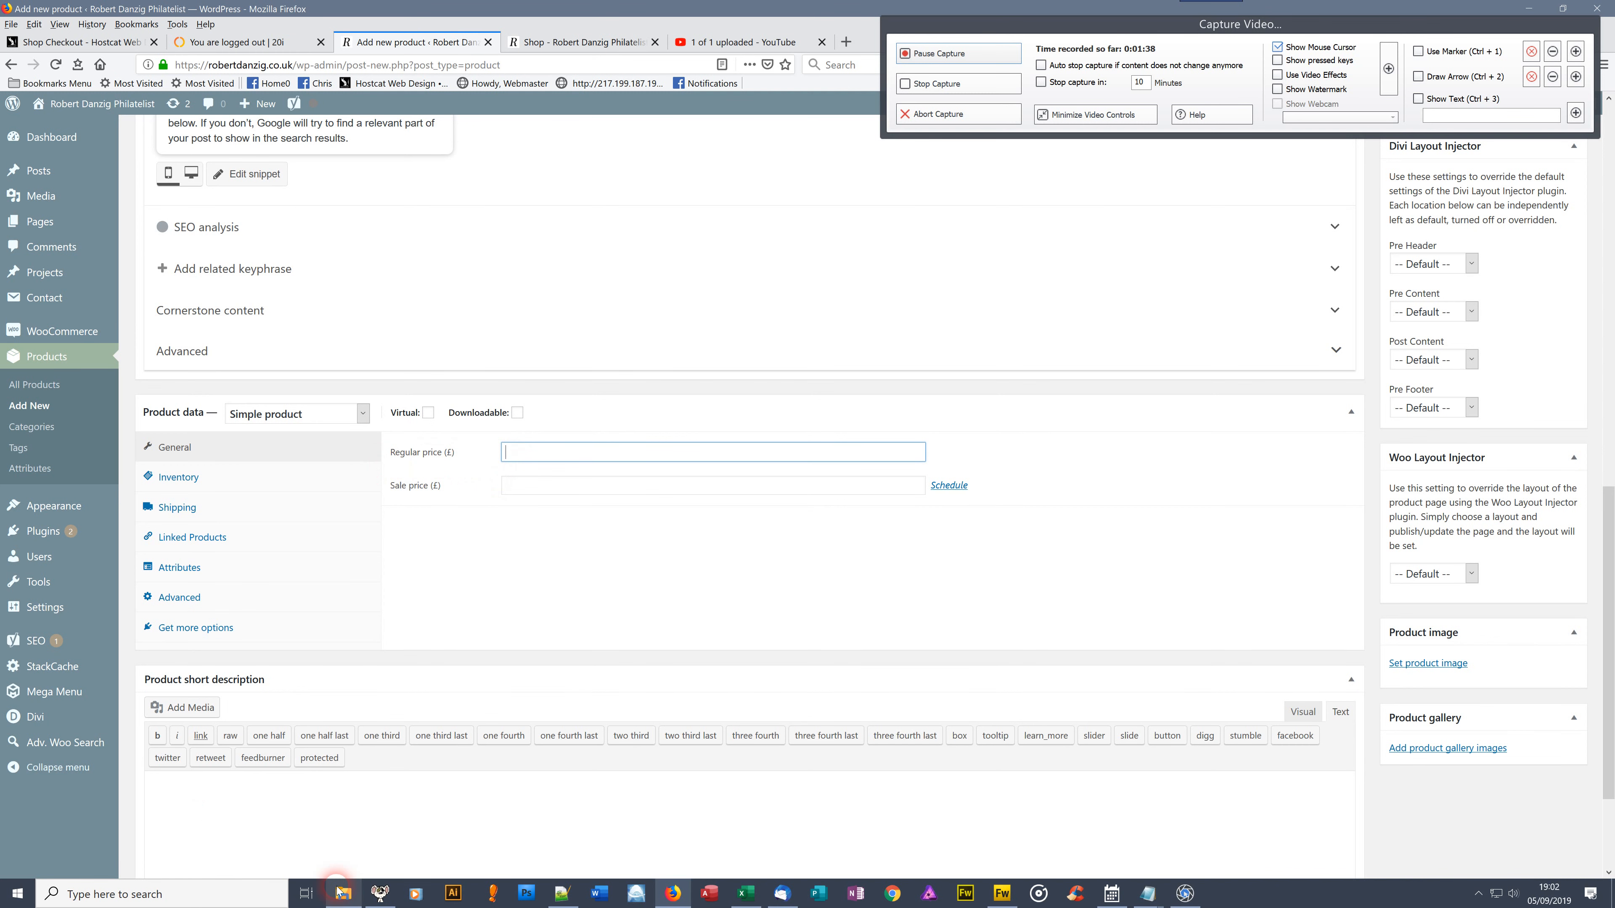
left_click(782, 893)
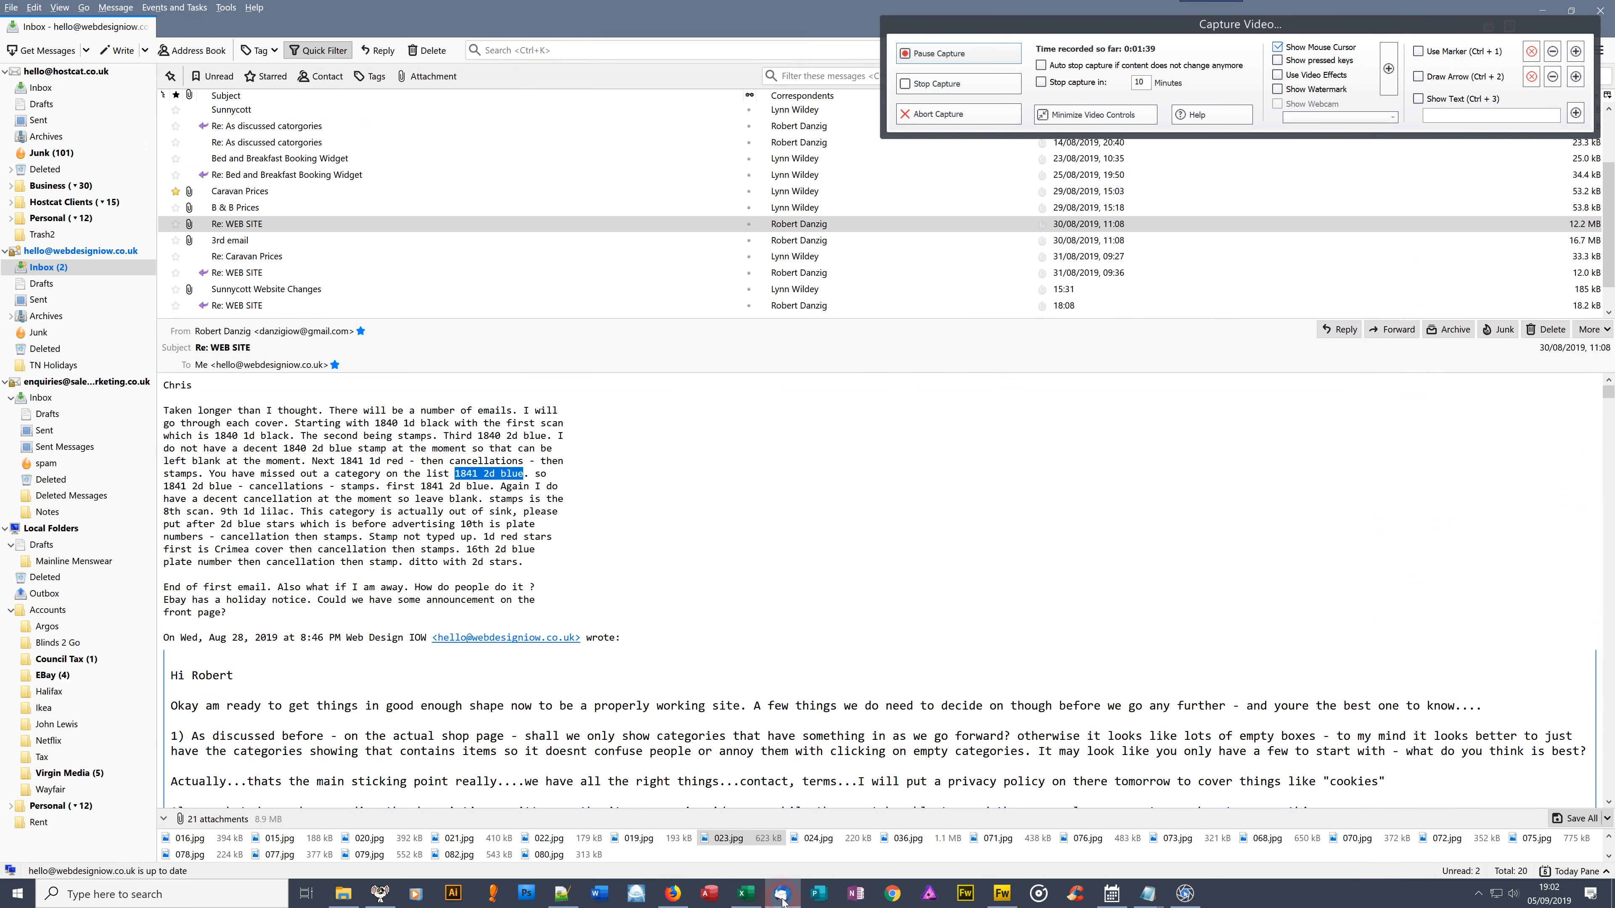
left_click(783, 895)
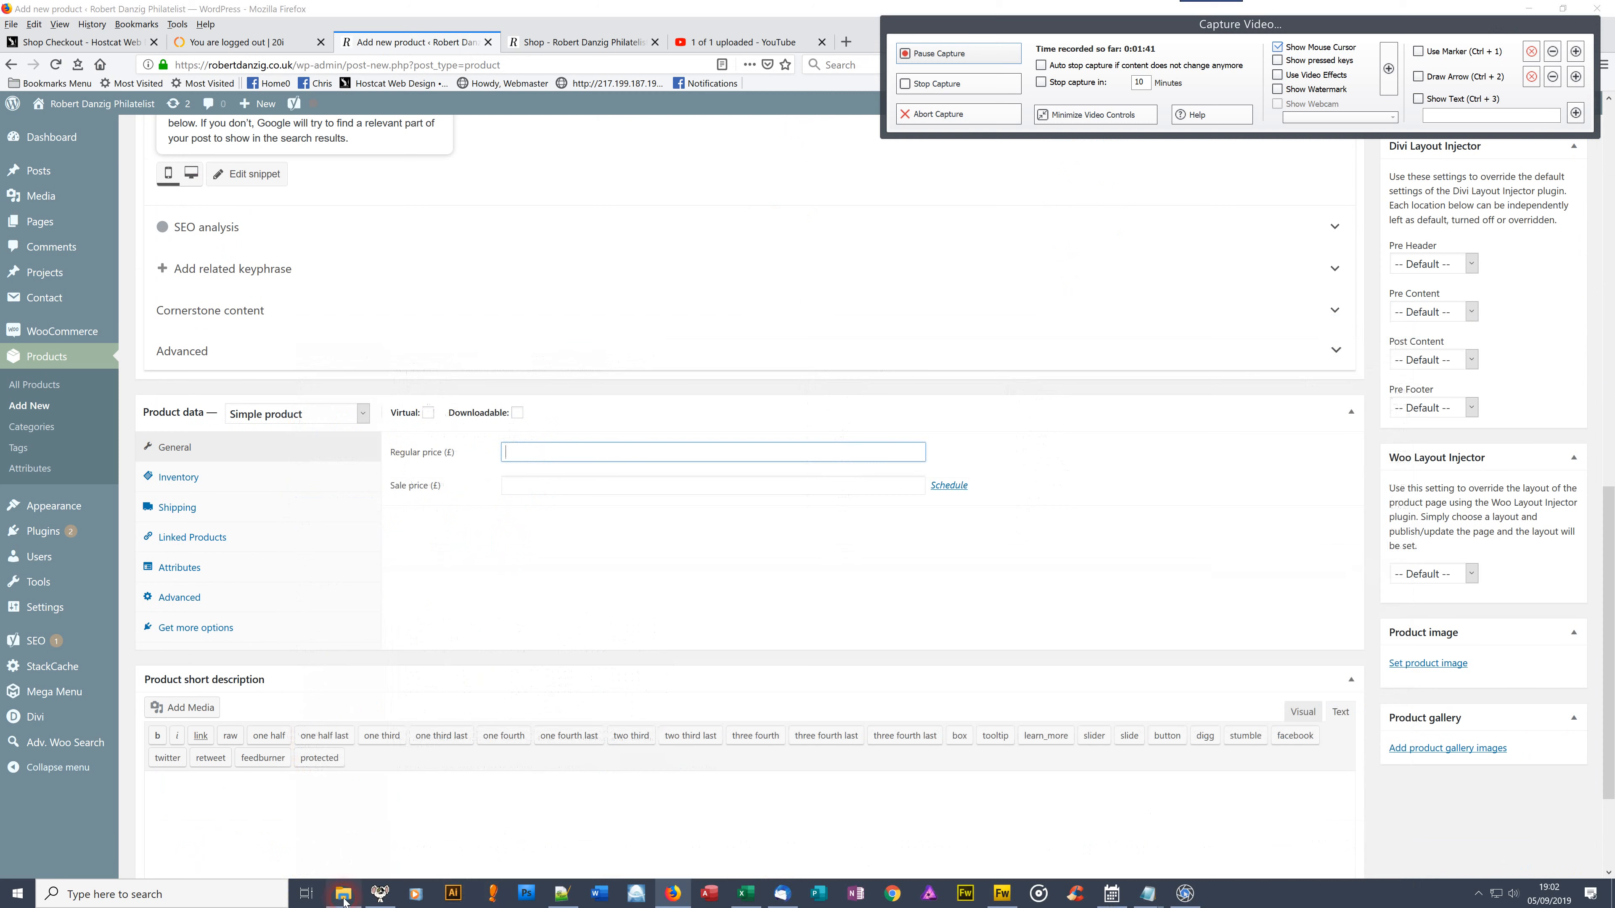
Switch to File Explorer and open the client's image folder within folder A in Documents
left_click(343, 894)
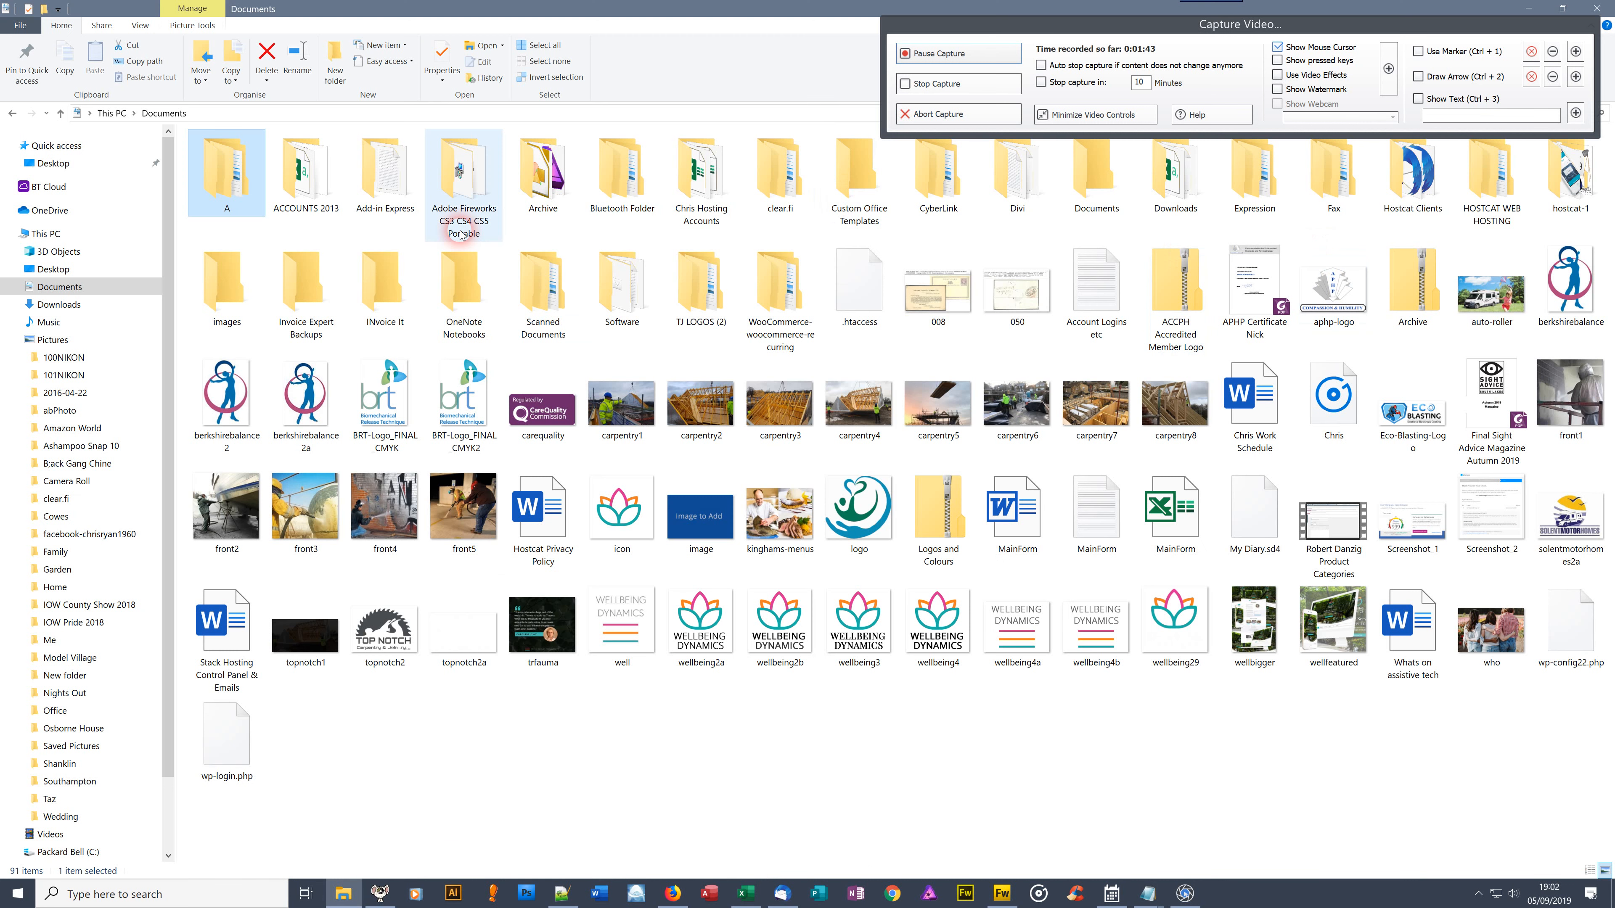
left_click(61, 113)
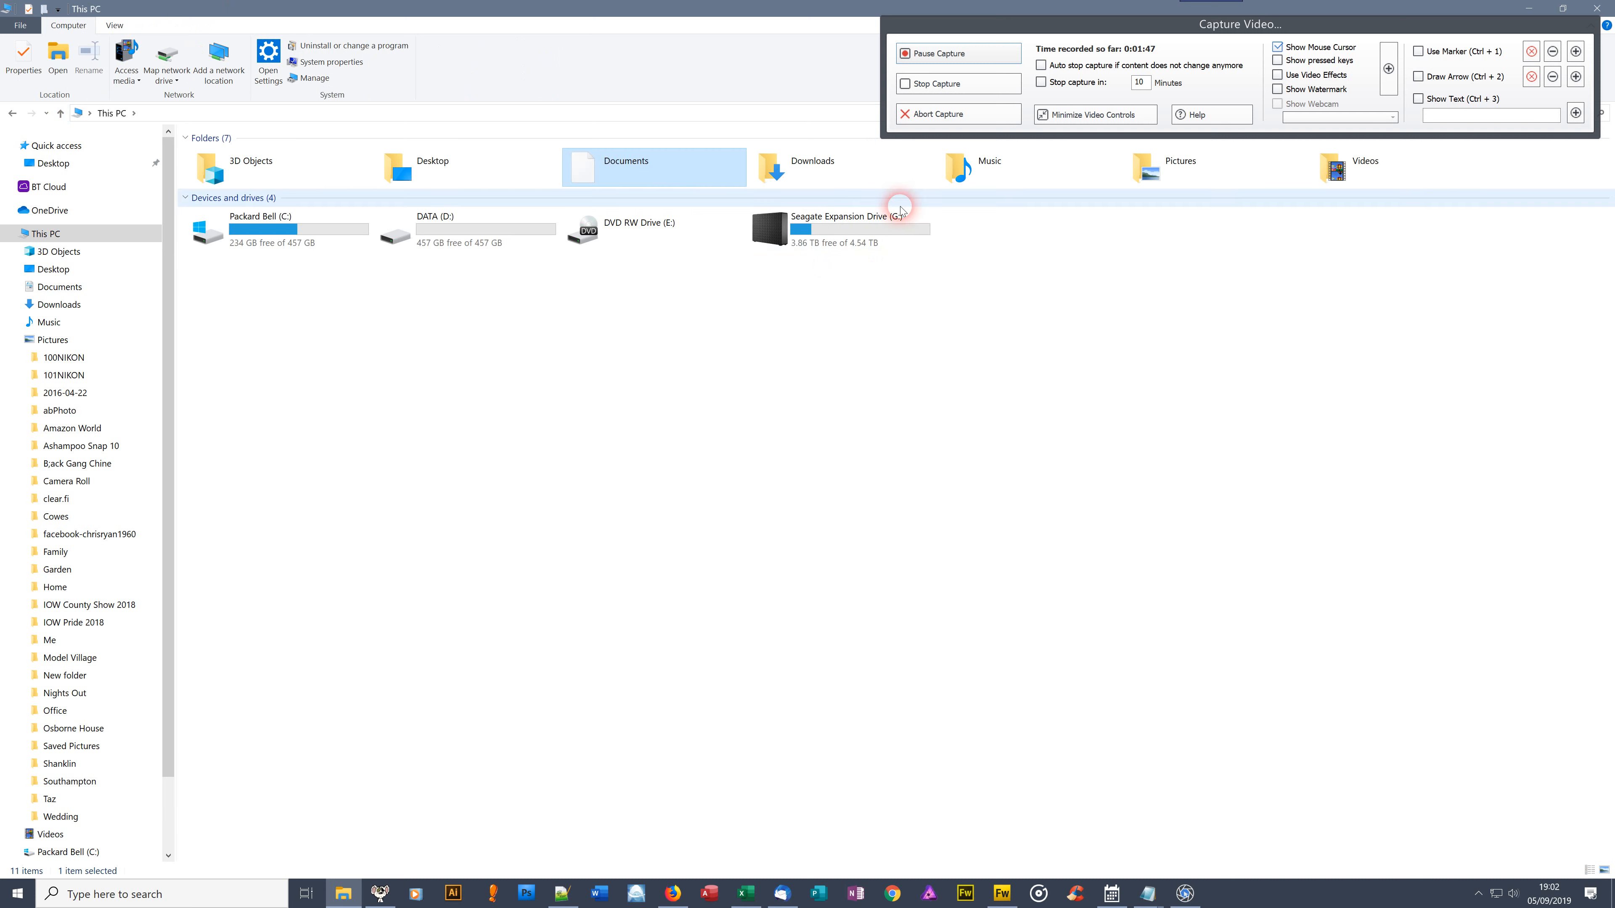
left_click(11, 113)
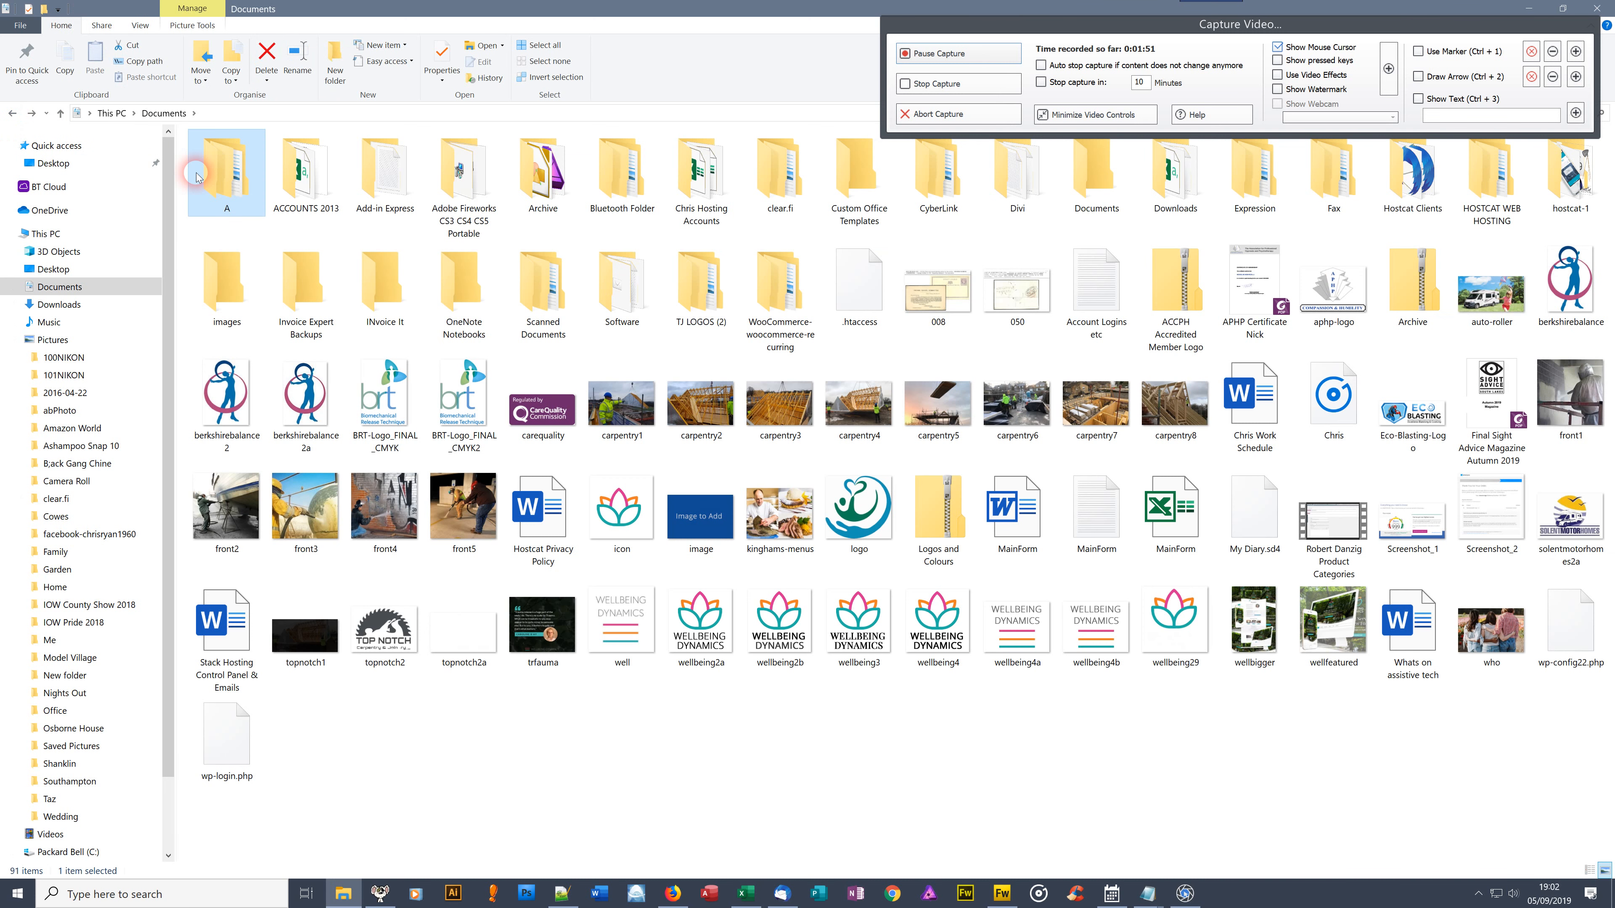
double_click(199, 177)
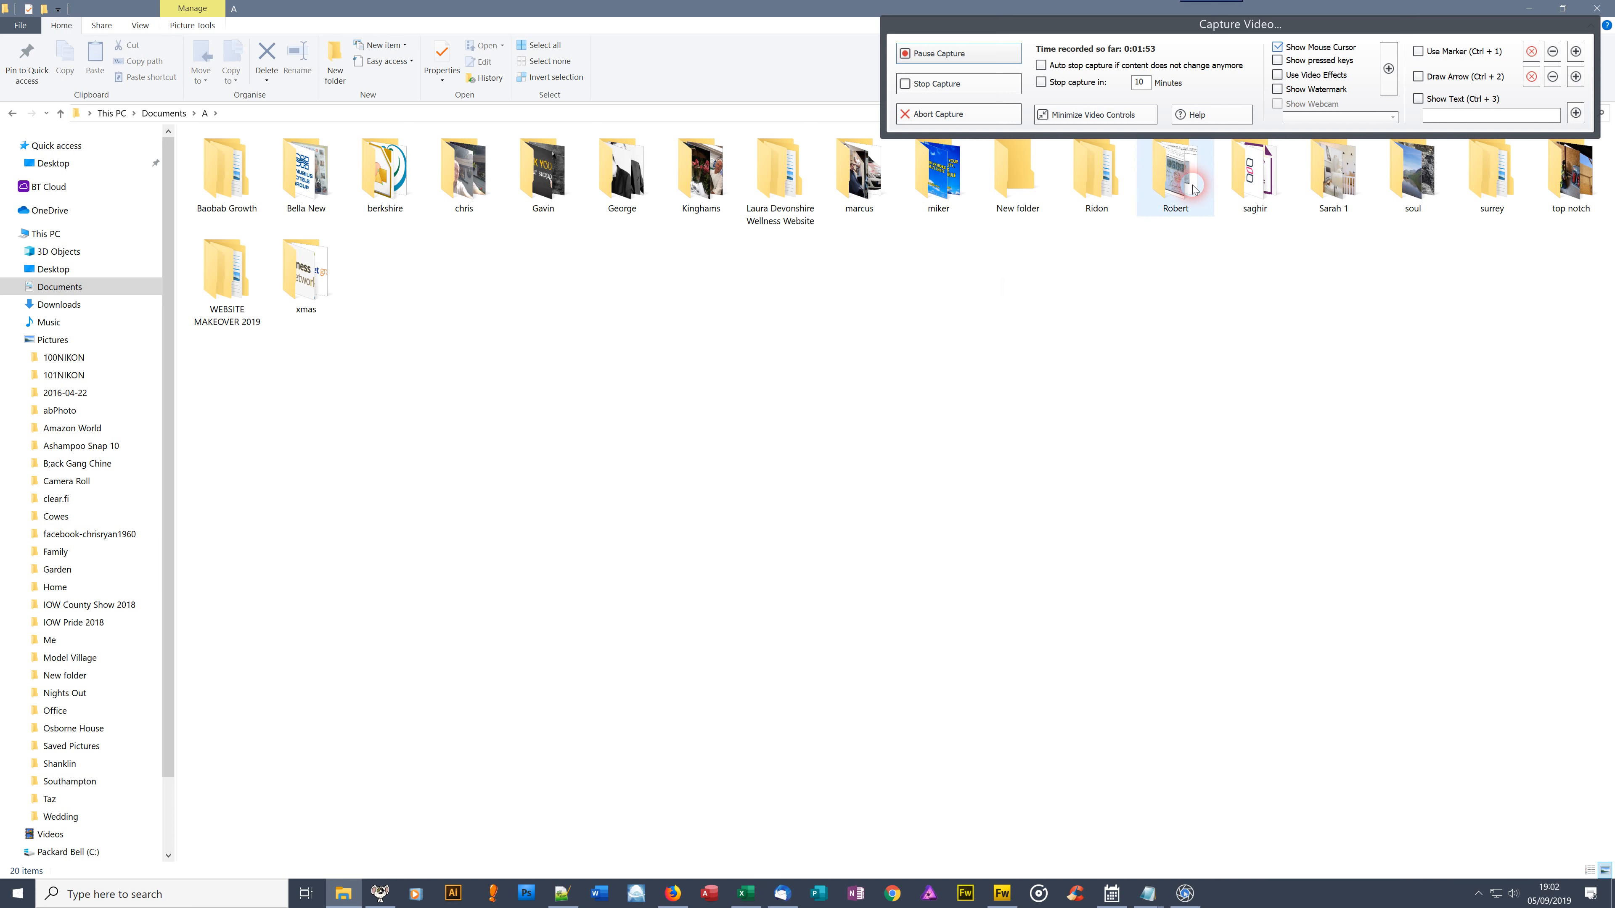
mouse_move(1172, 194)
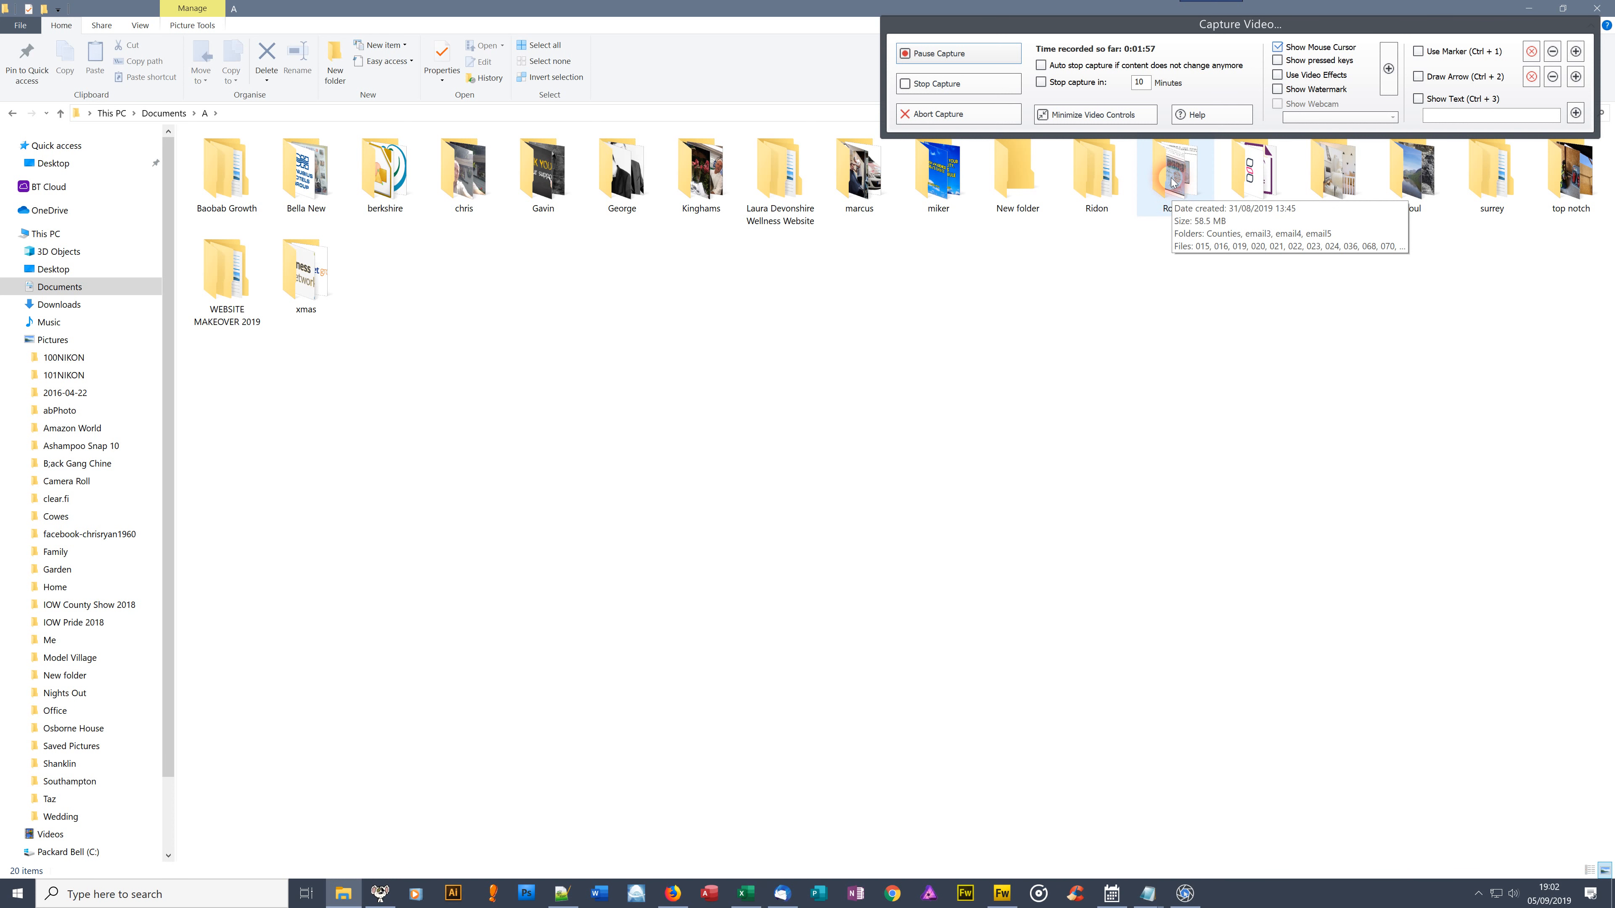
double_click(1178, 185)
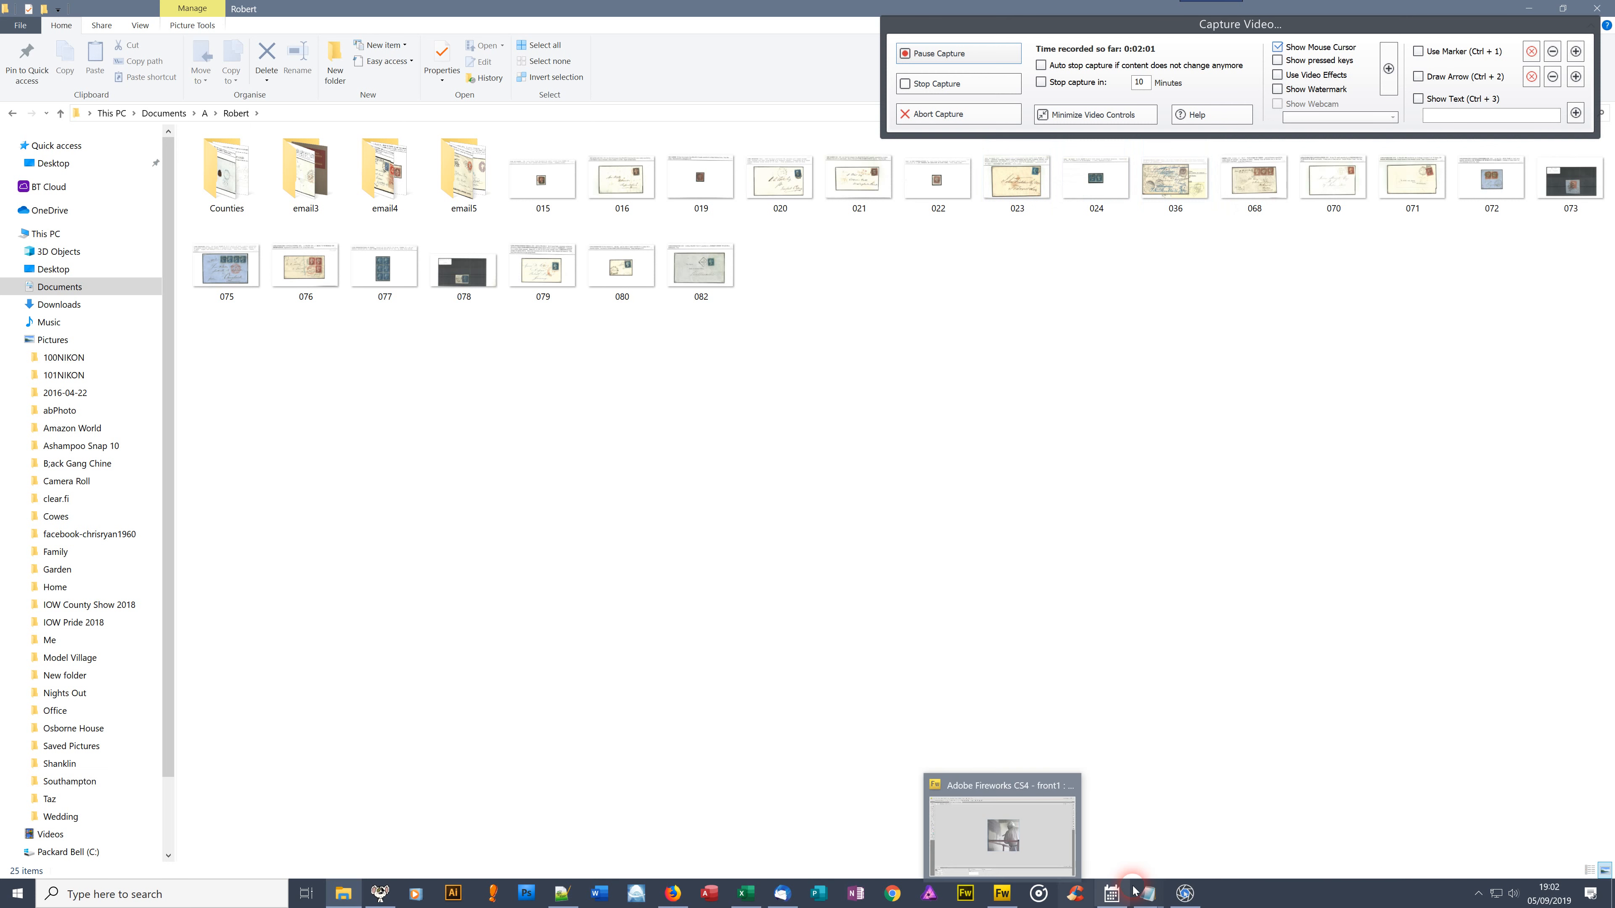
Recheck the email, open scan 023 from the client's folder and move the Capture Video panel clear of the handwritten price
left_click(345, 902)
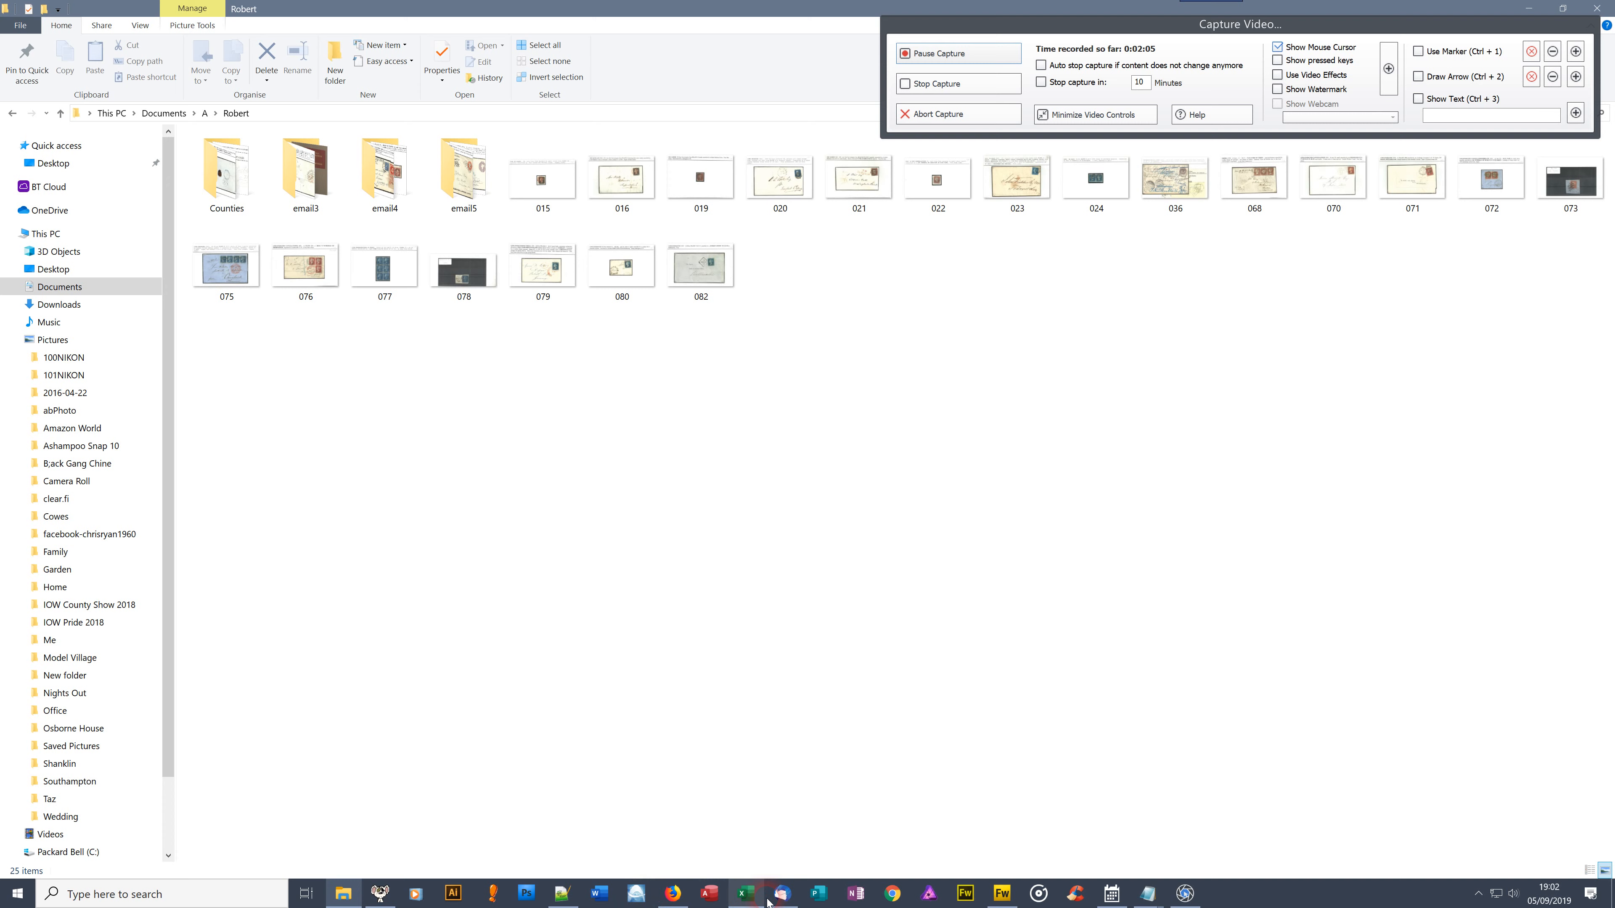
left_click(783, 893)
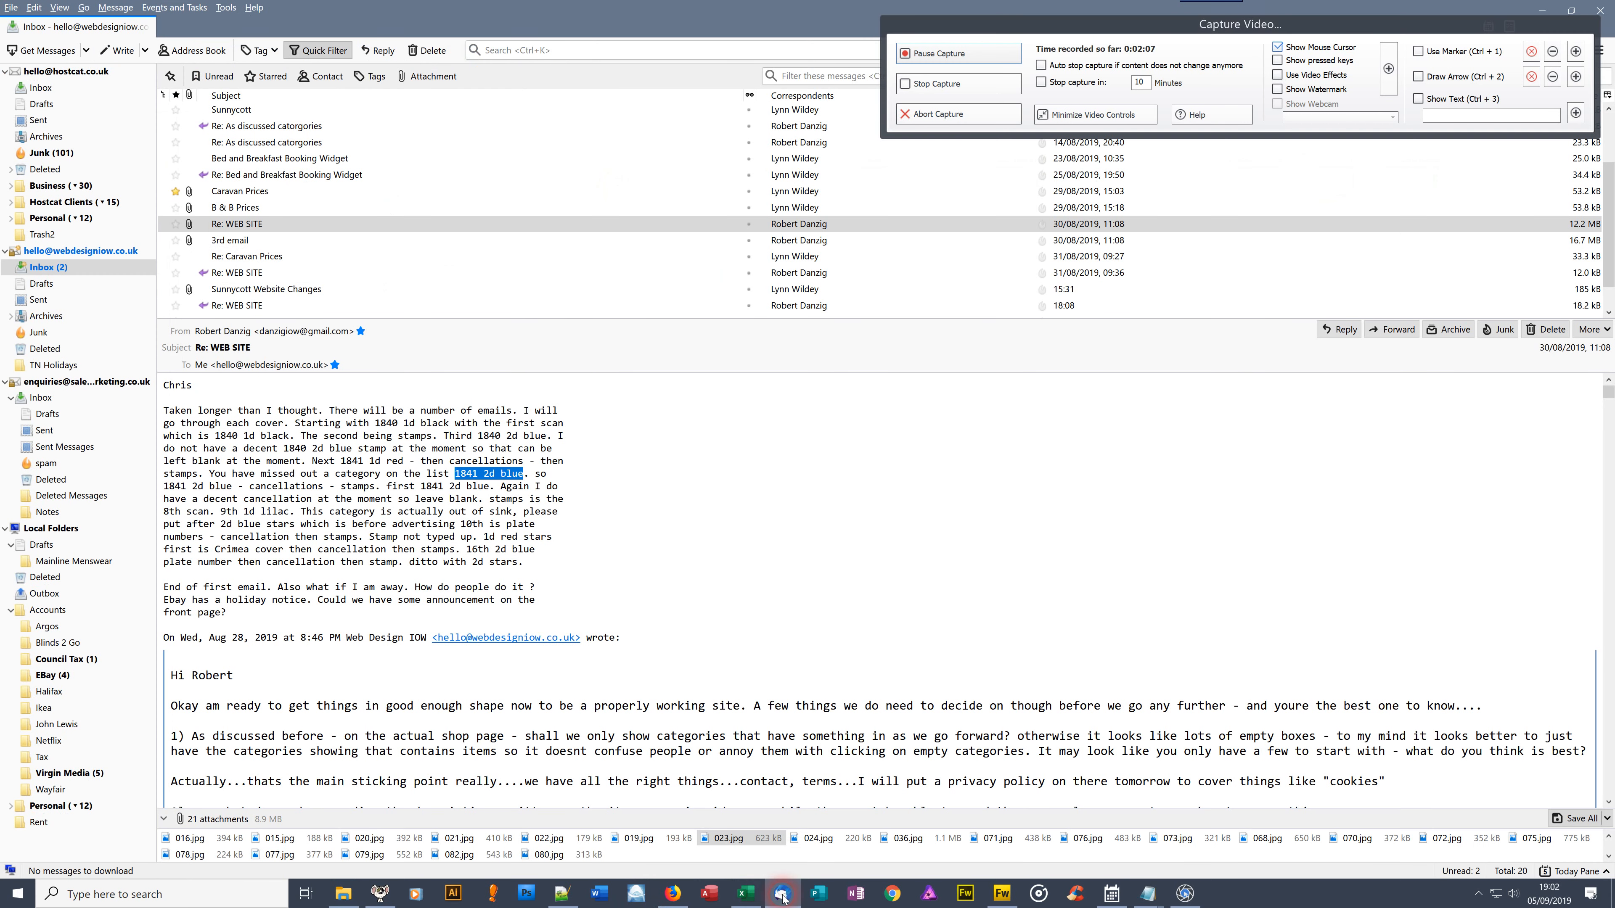
left_click(782, 894)
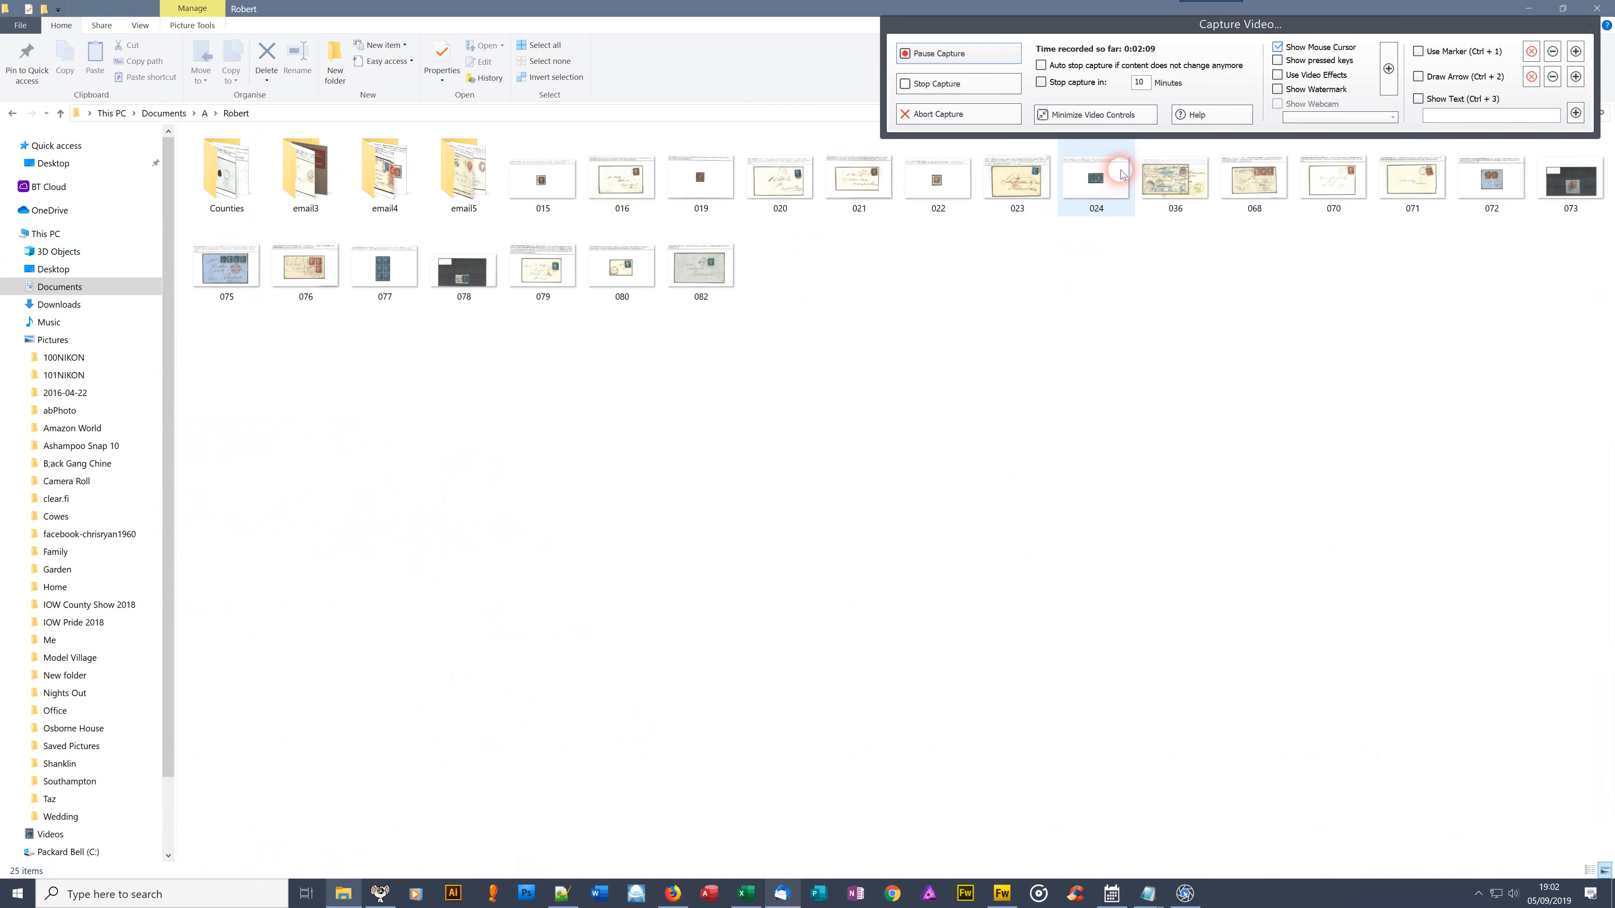
double_click(1045, 177)
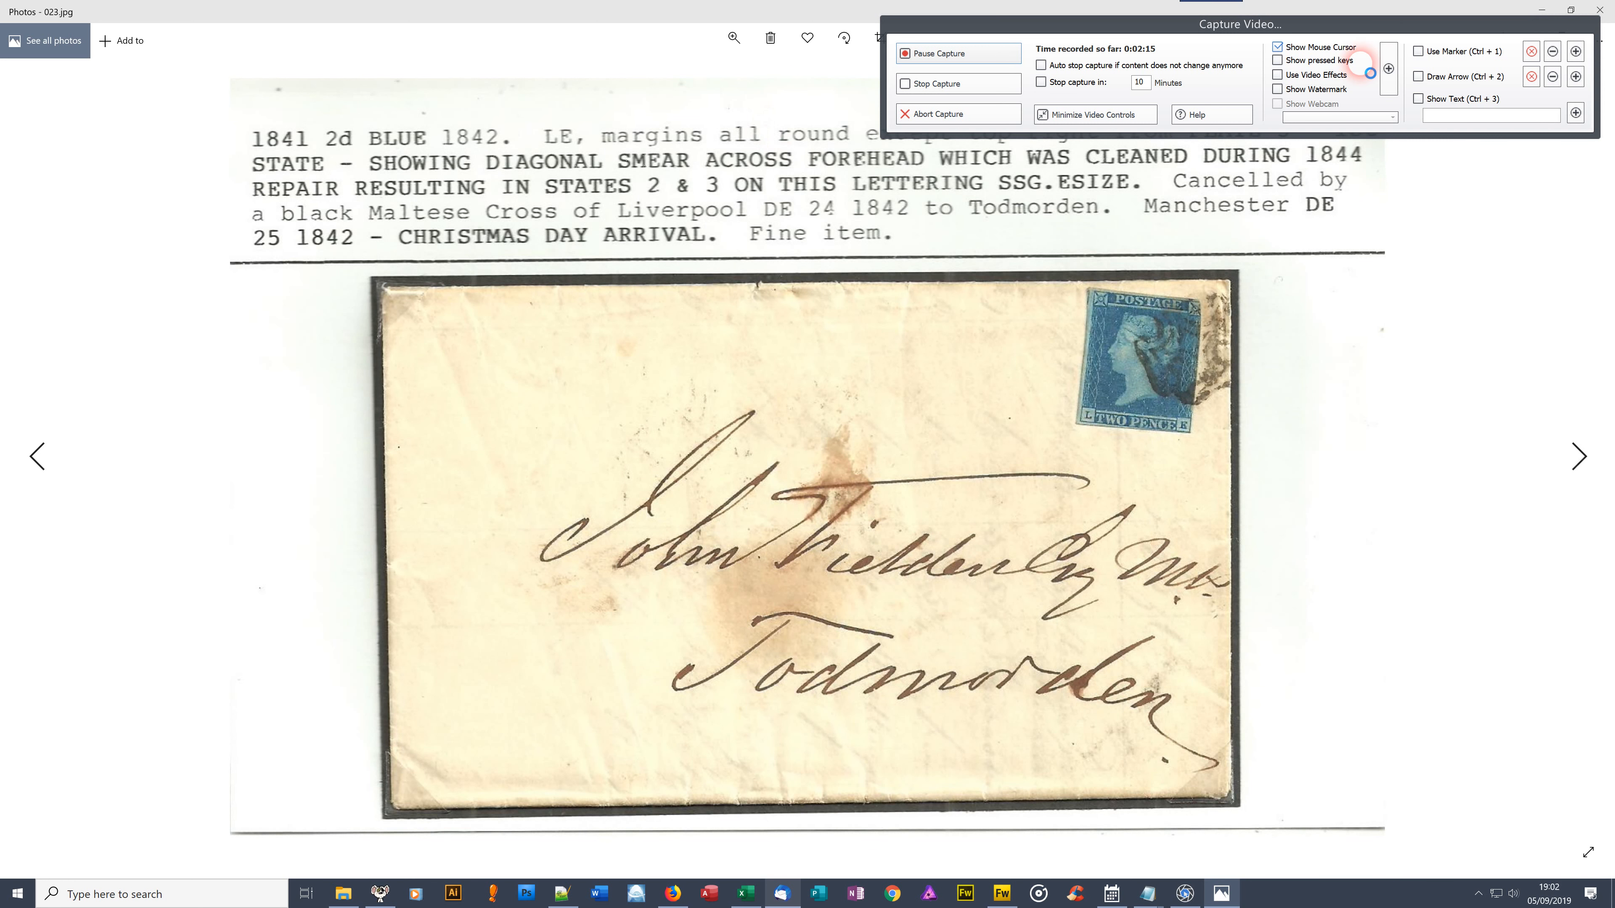
left_click_drag(1355, 30, 1351, 151)
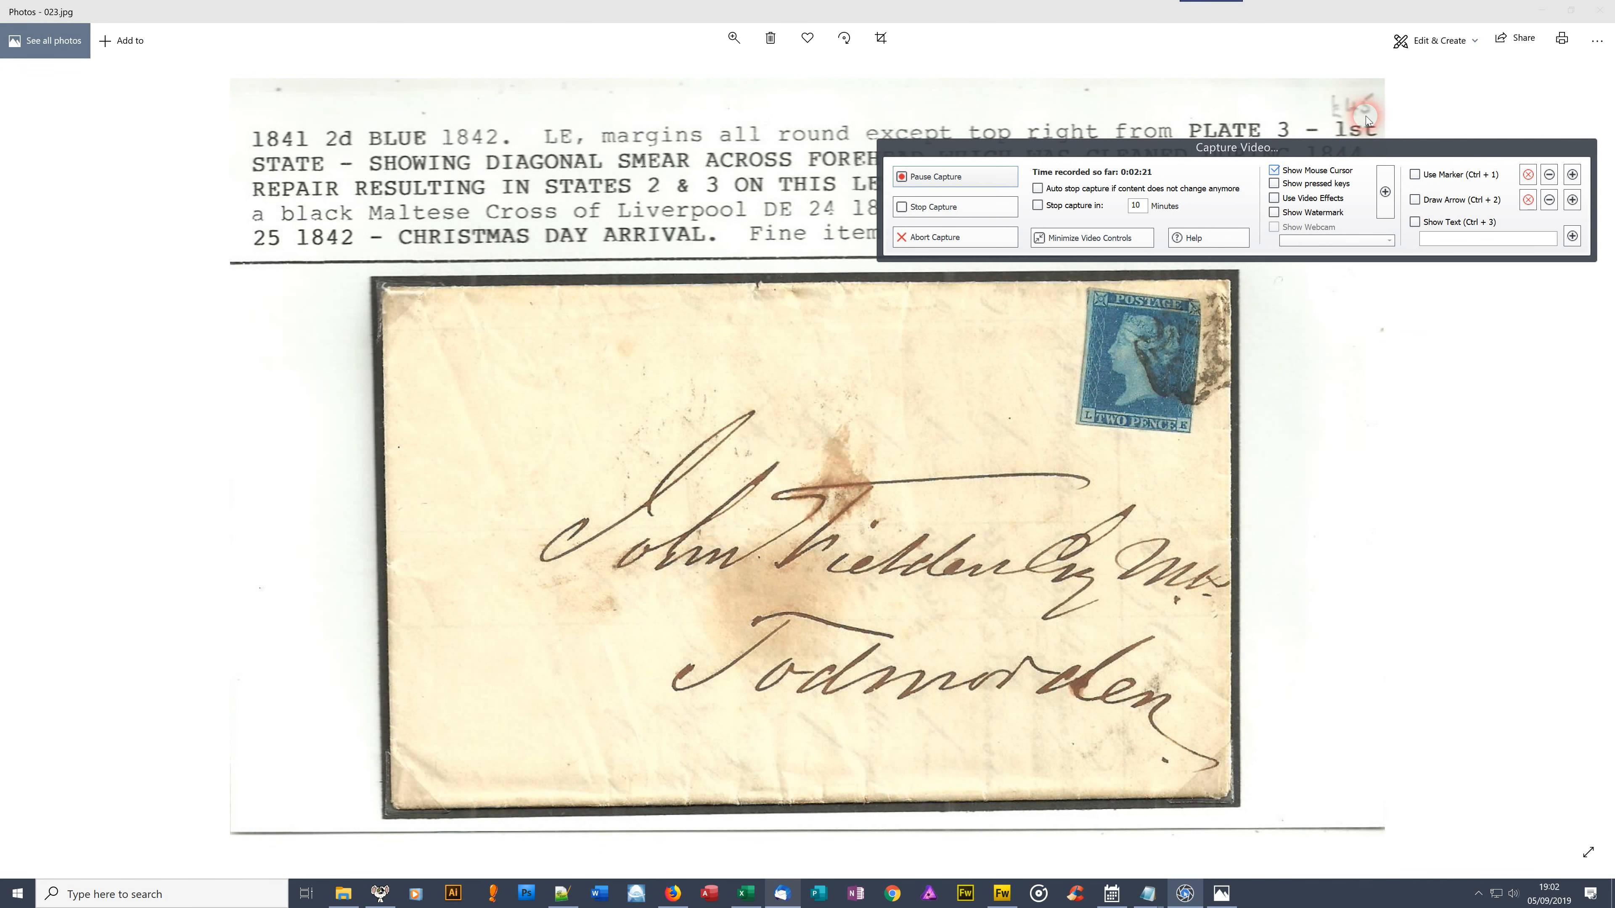
Recheck the handwritten price on scan 023 and set the product's regular price to 45.00 in the browser
left_click(673, 893)
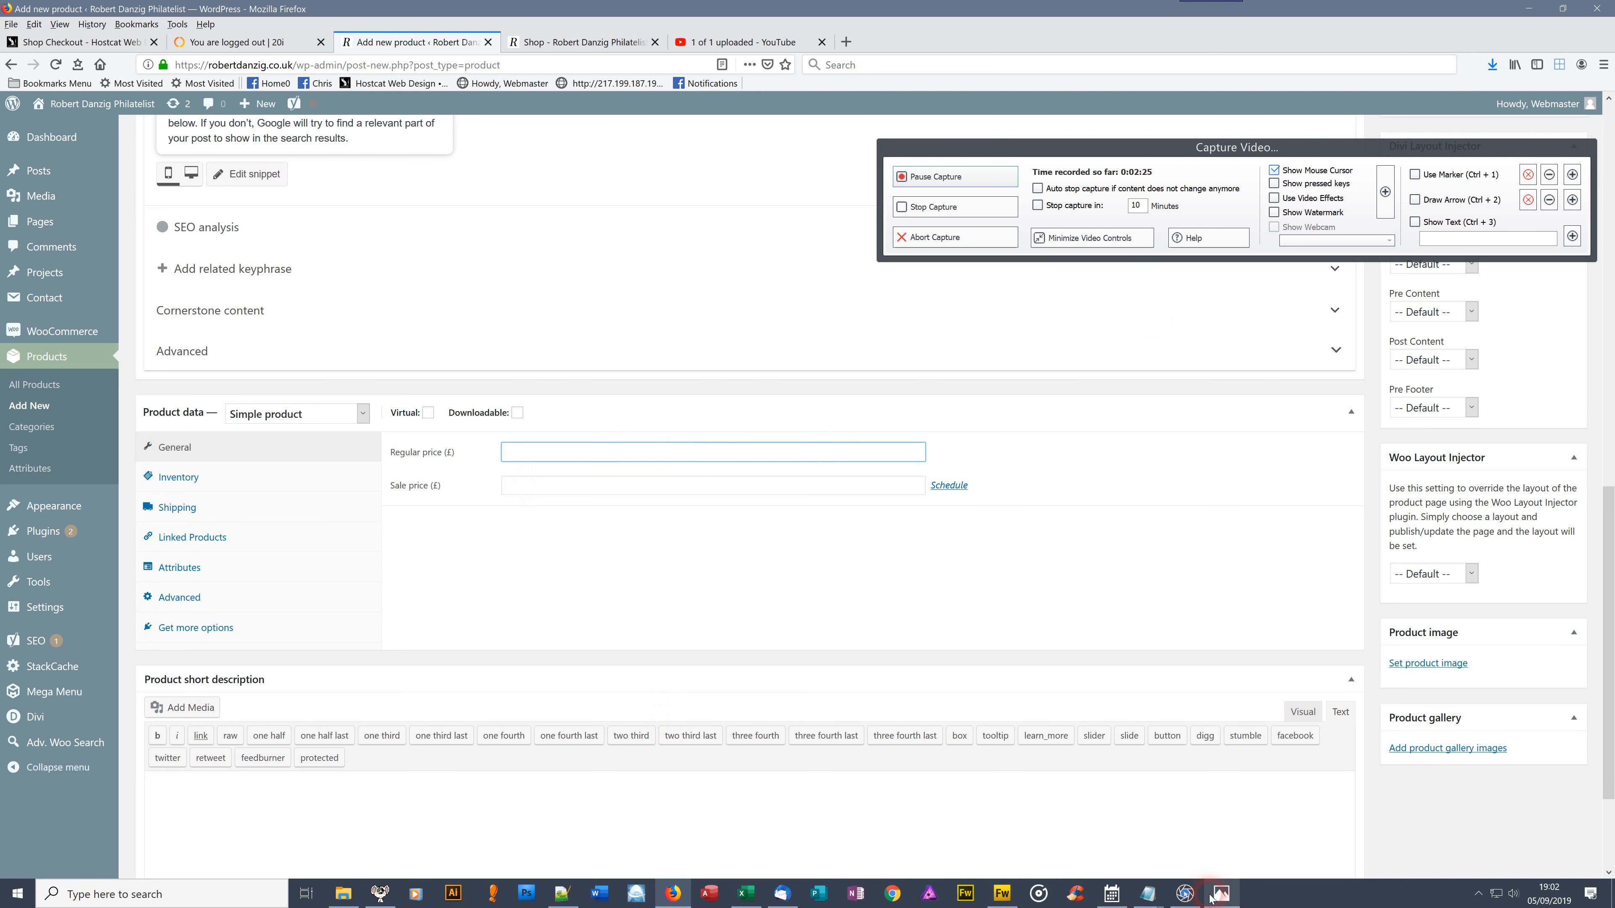
left_click(1213, 896)
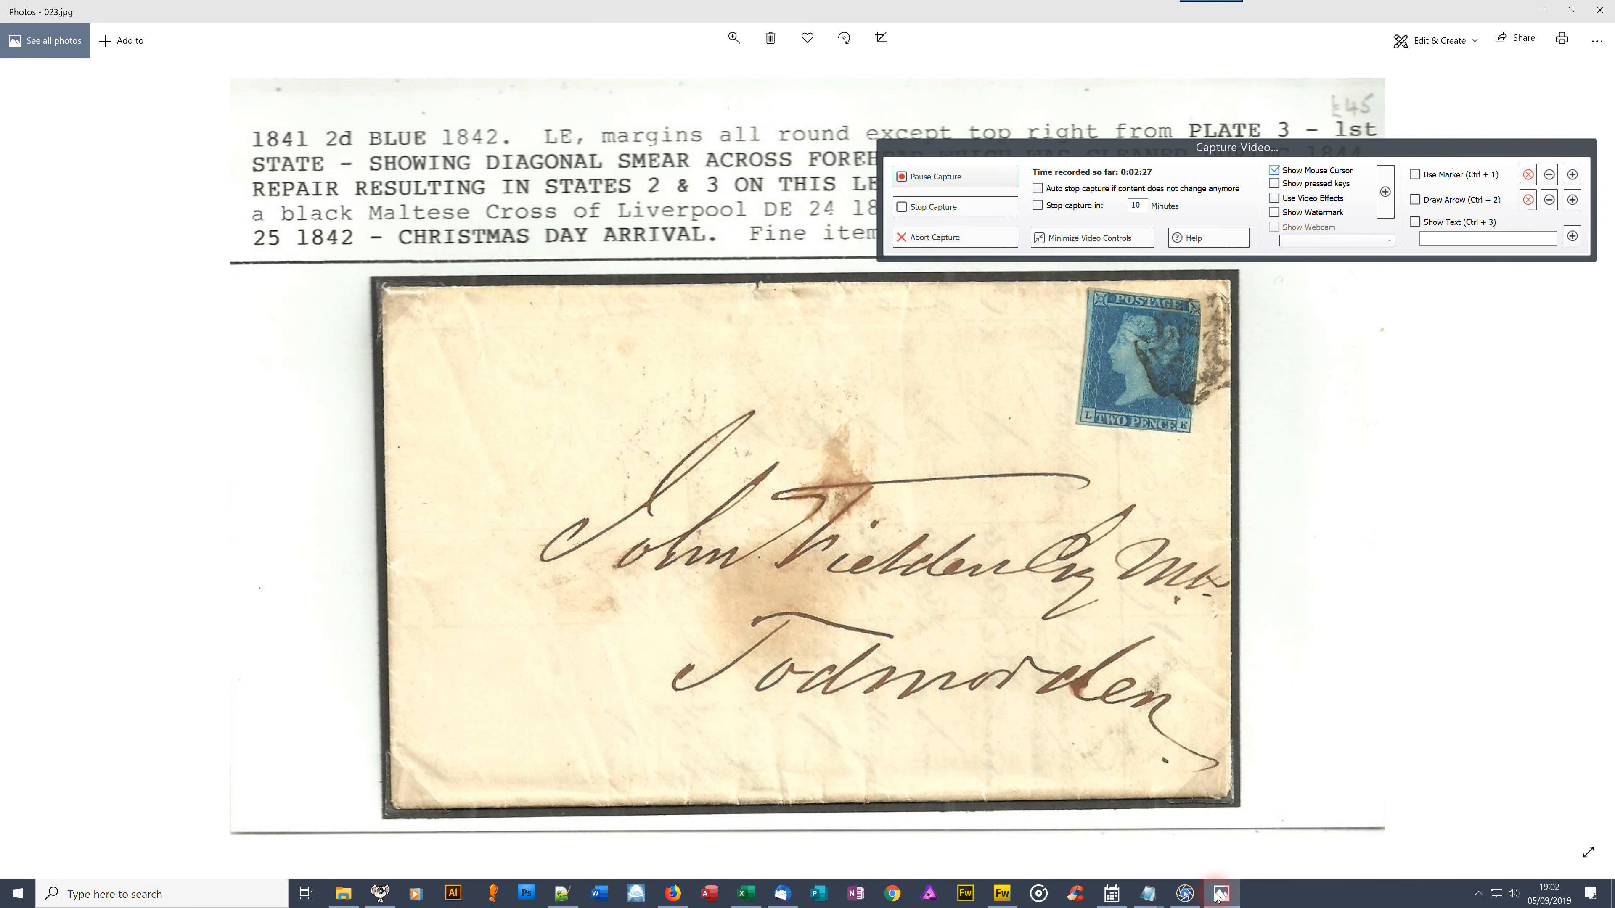
left_click(1216, 895)
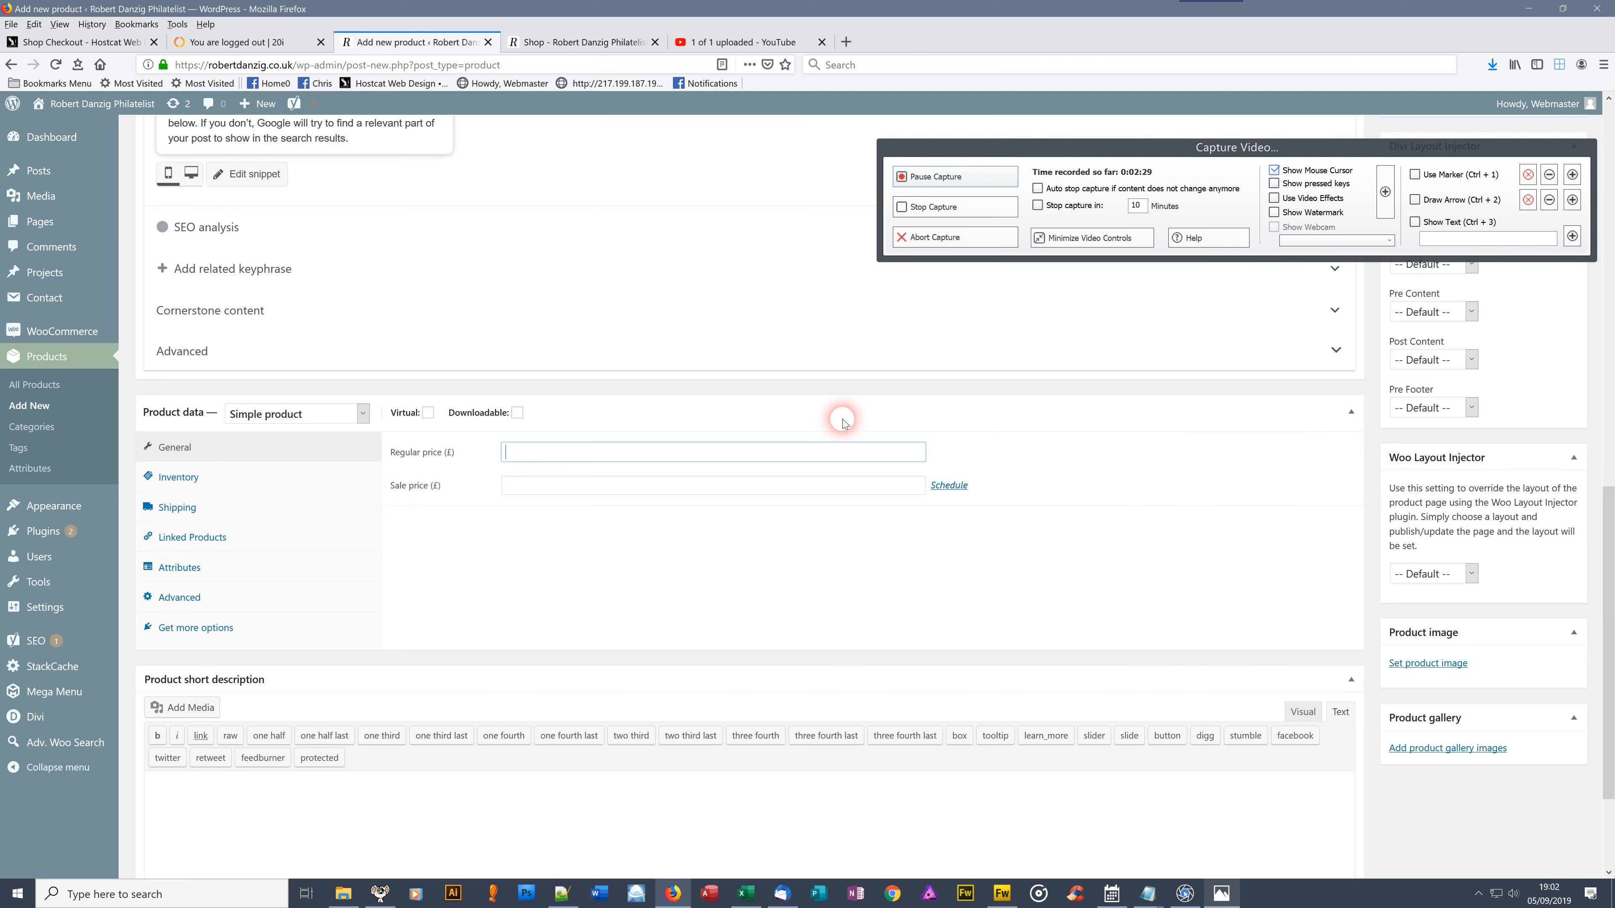
left_click(505, 452)
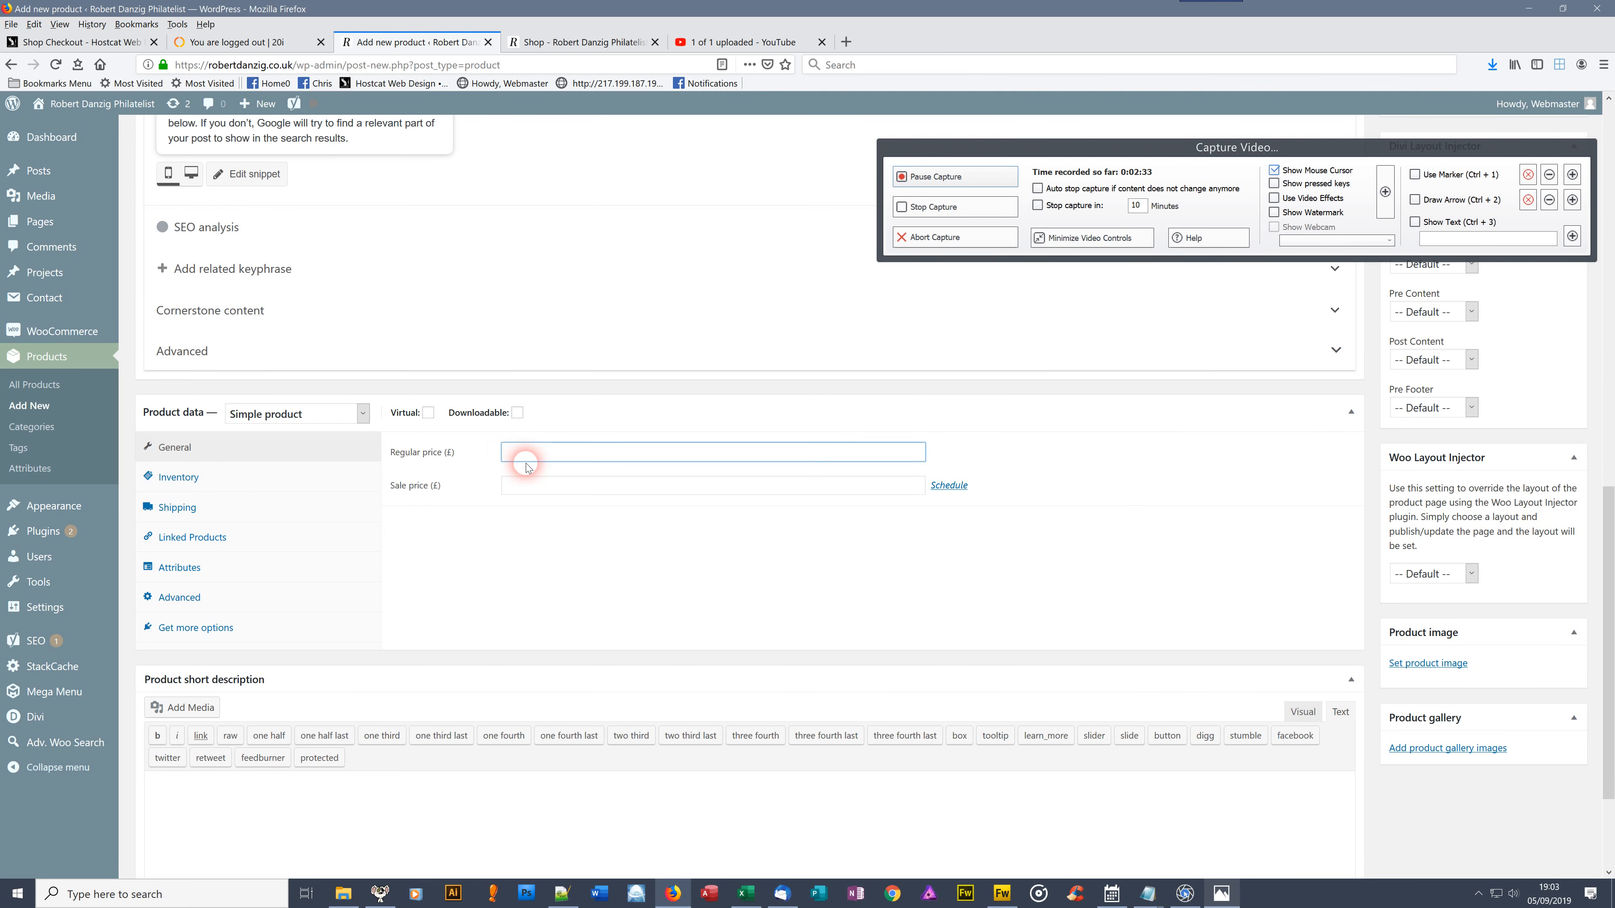
type("45.")
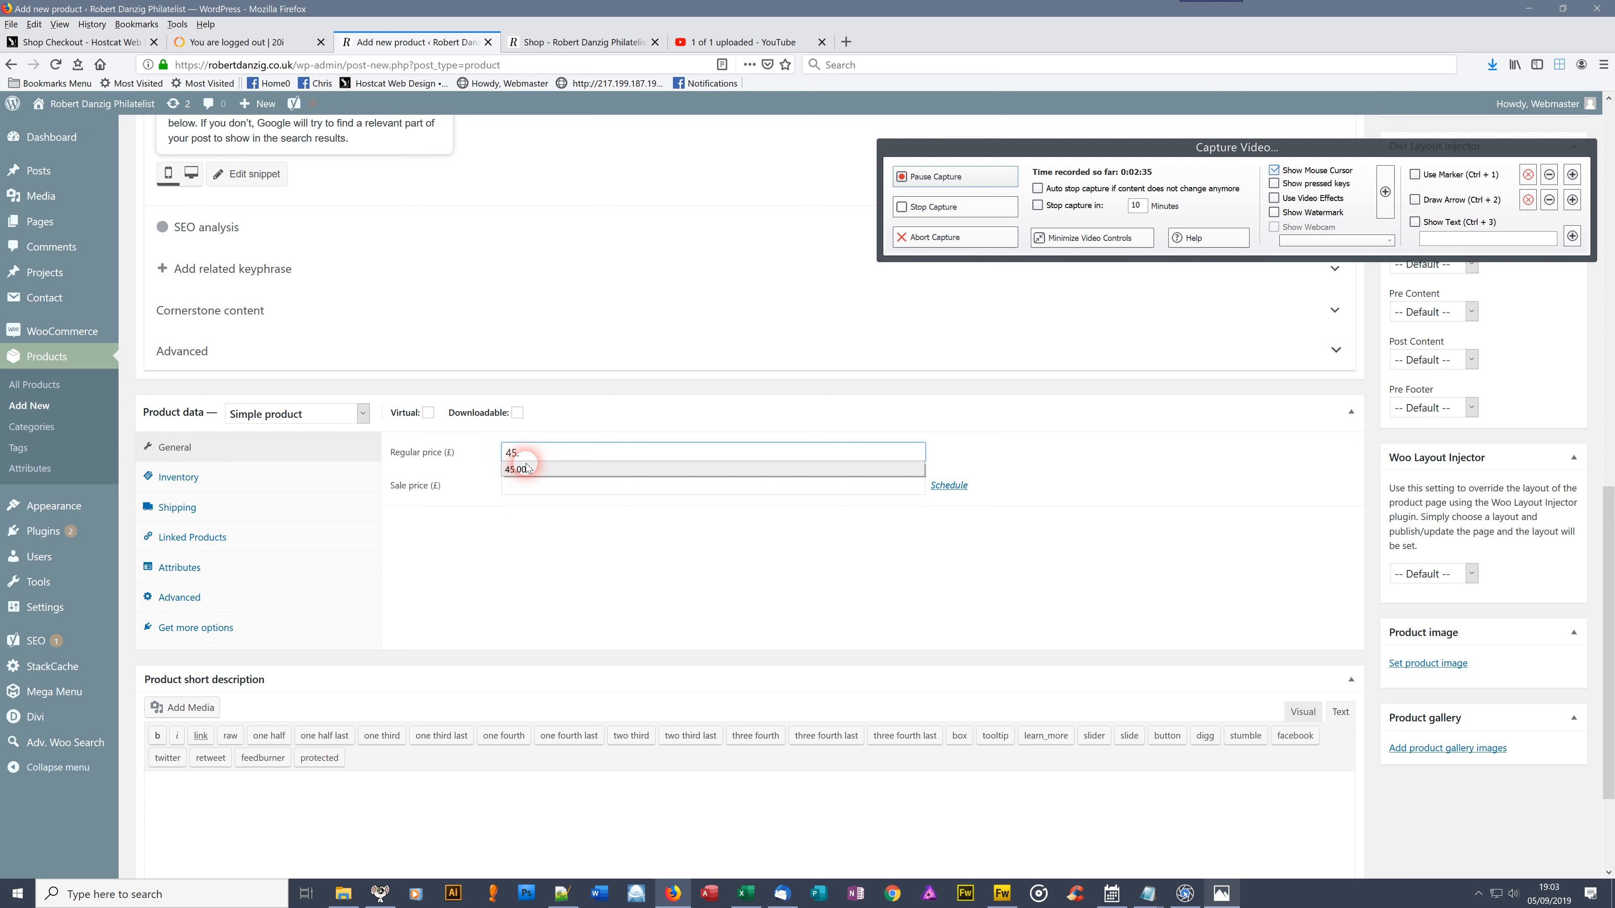
type("00")
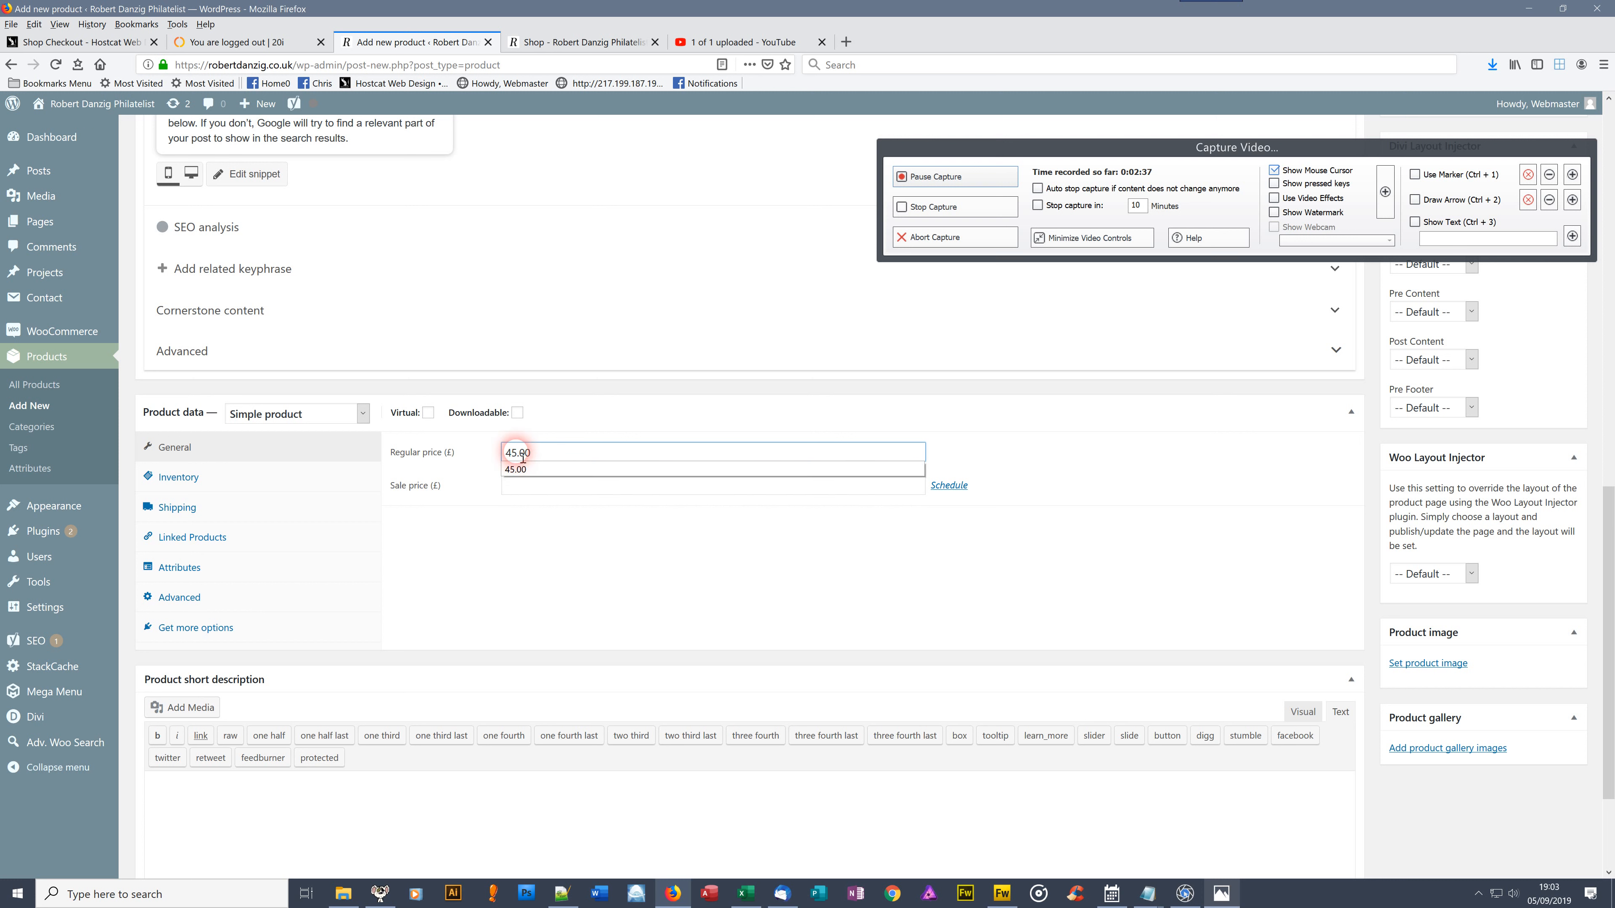
left_click(1126, 469)
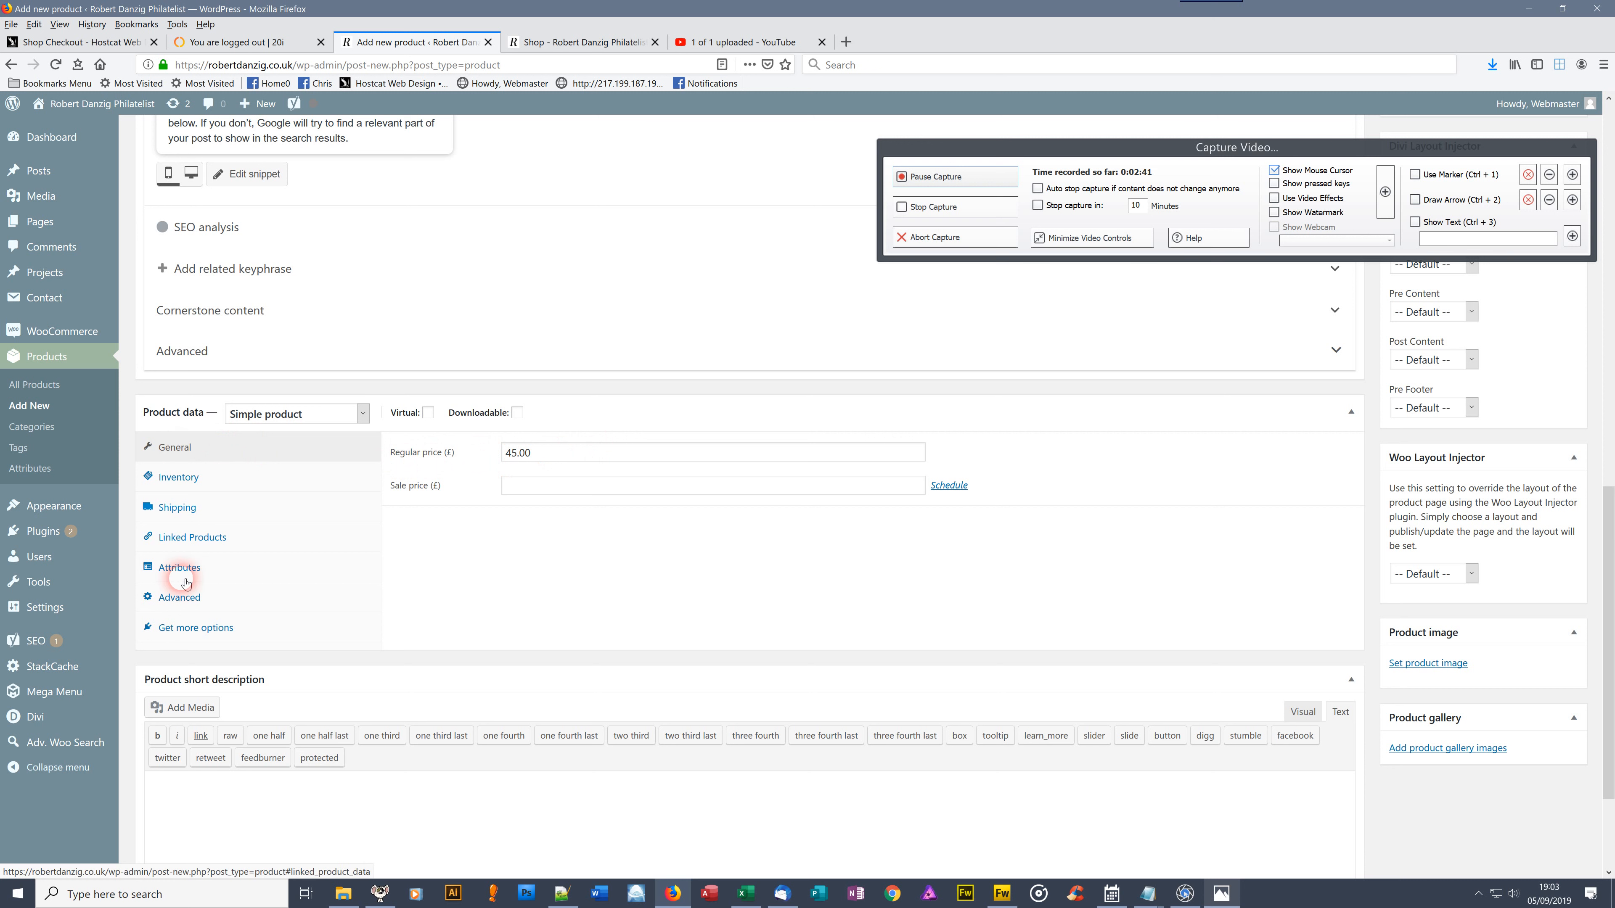
In the inventory product data, enable Sold individually so only one of this item can be bought per order
left_click(185, 481)
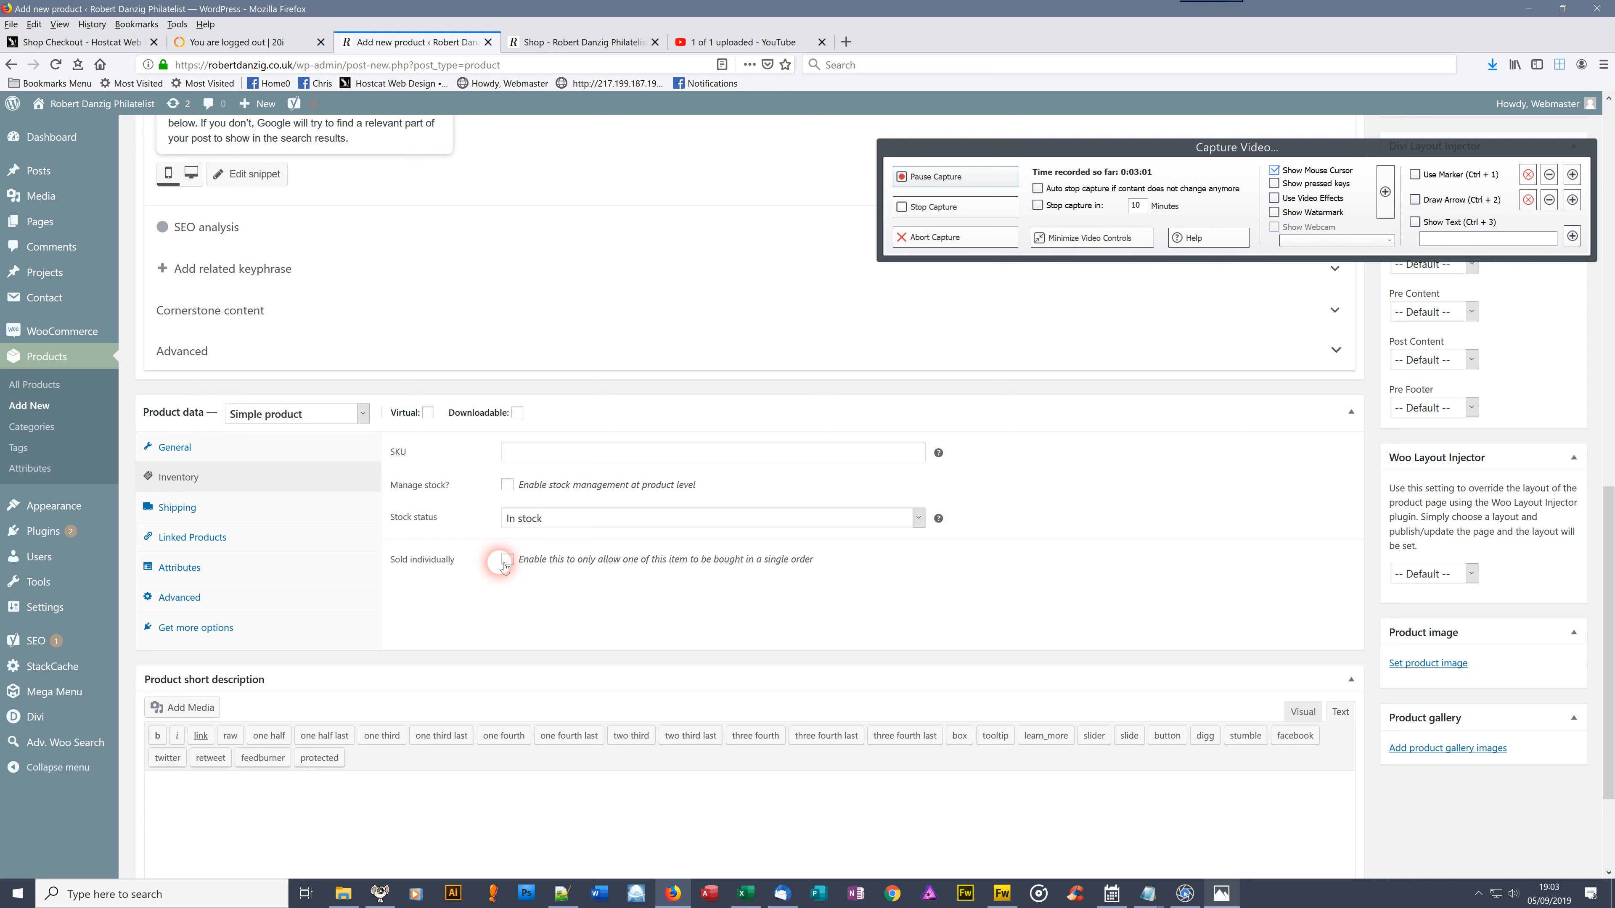
left_click(508, 562)
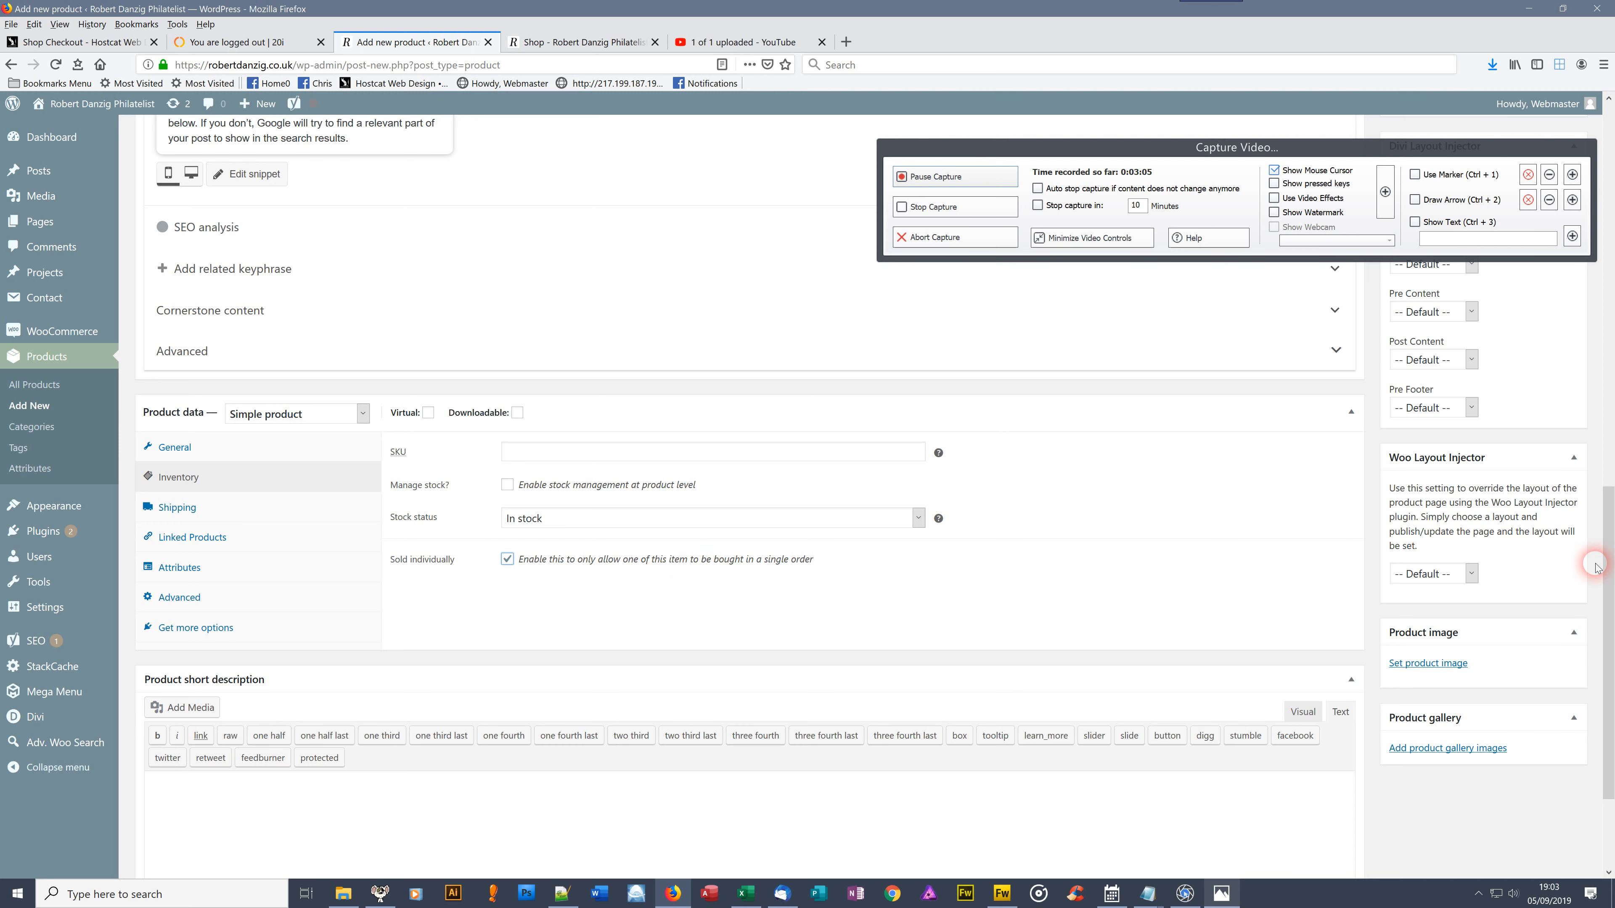
left_click_drag(1611, 558, 1610, 627)
left_click(254, 637)
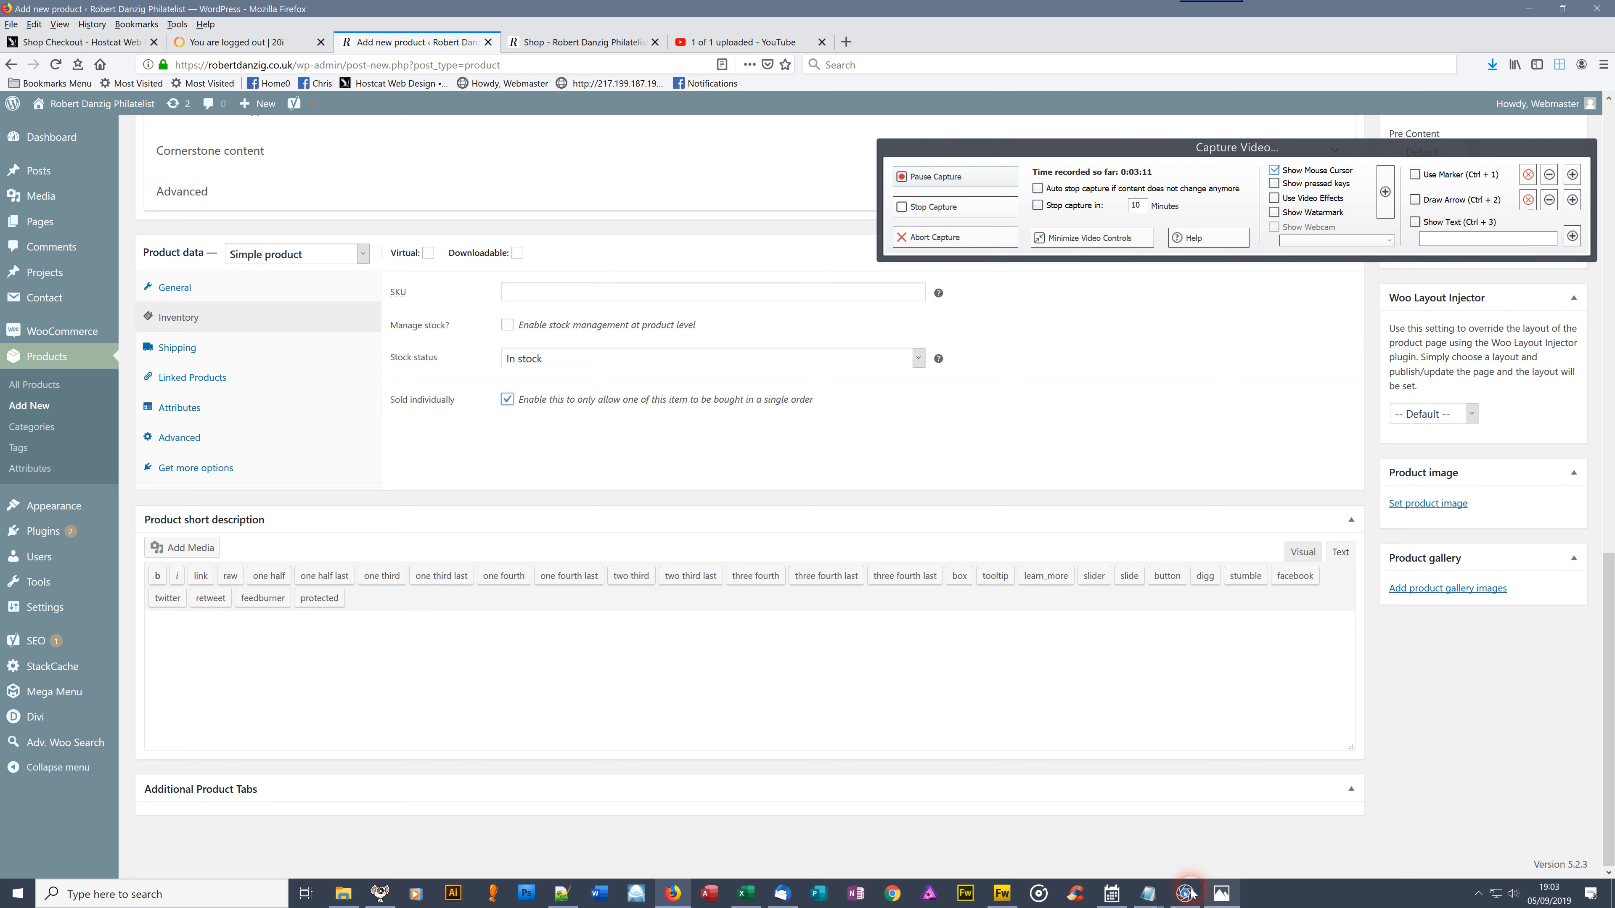
Review scan 023 in the photo viewer and set the matching image 023 from the media library as the product image
left_click(1234, 900)
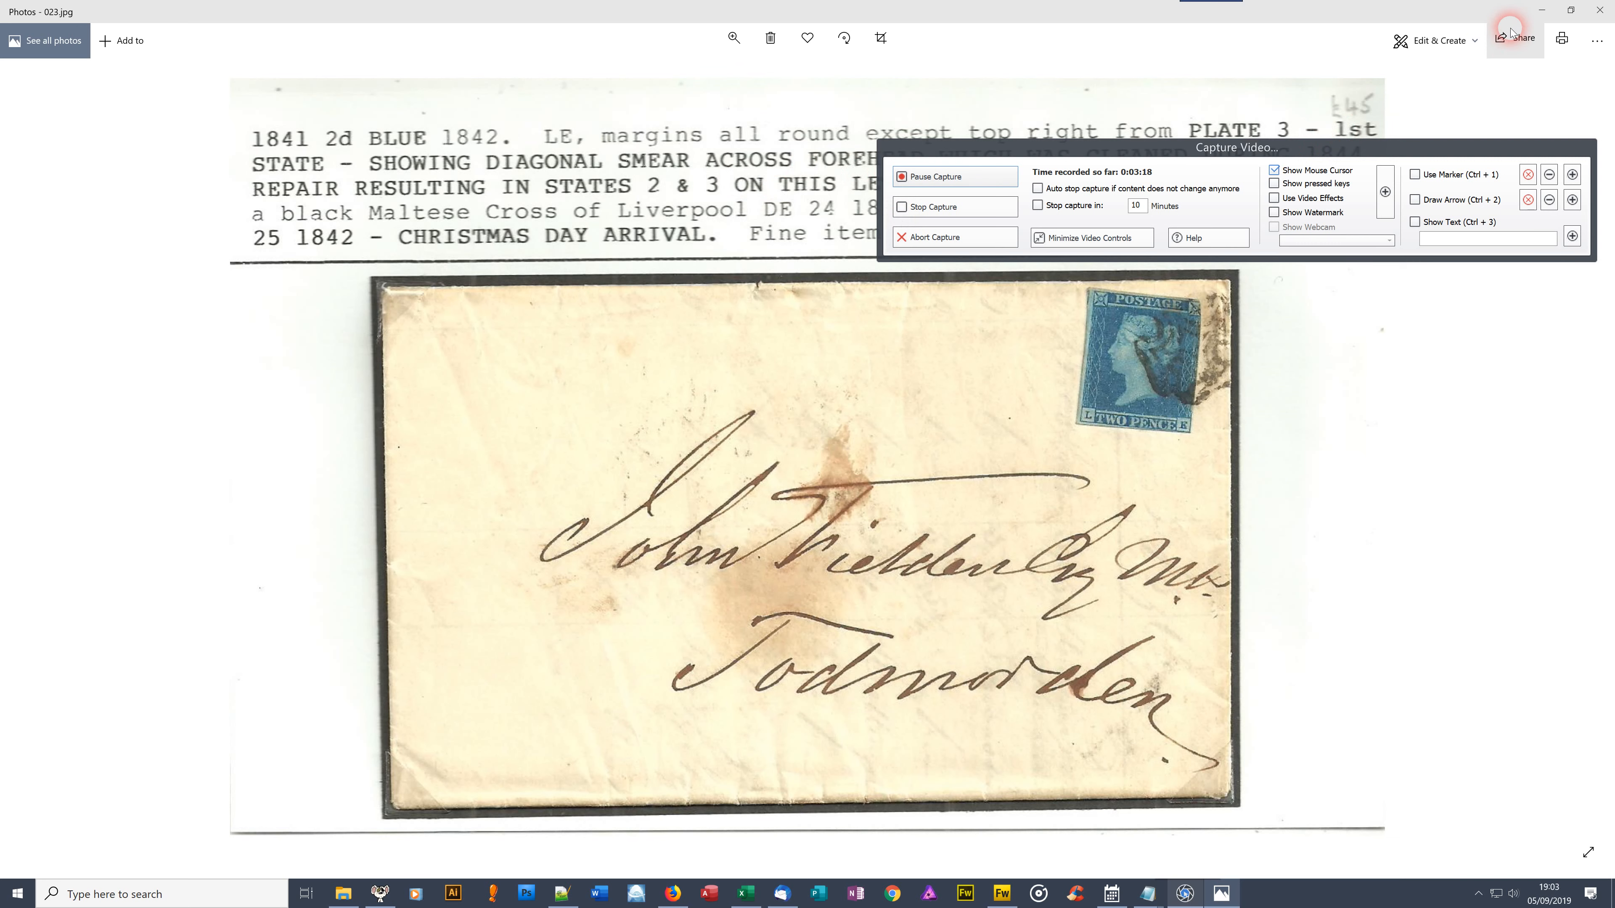
left_click(1539, 10)
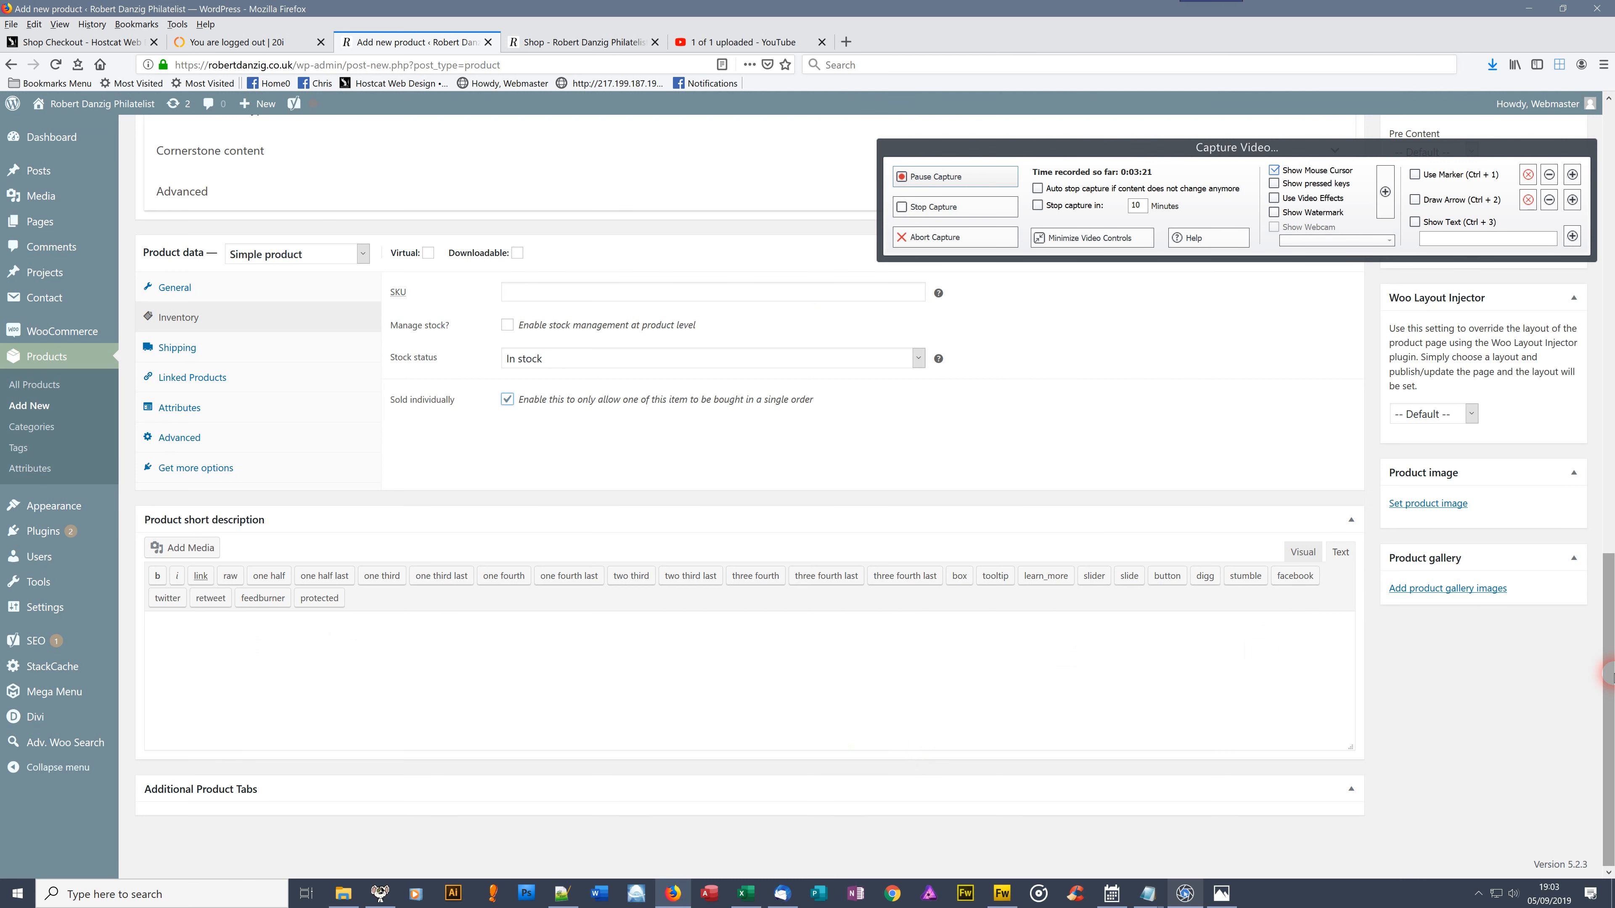
scroll(1610, 675, "up", 2)
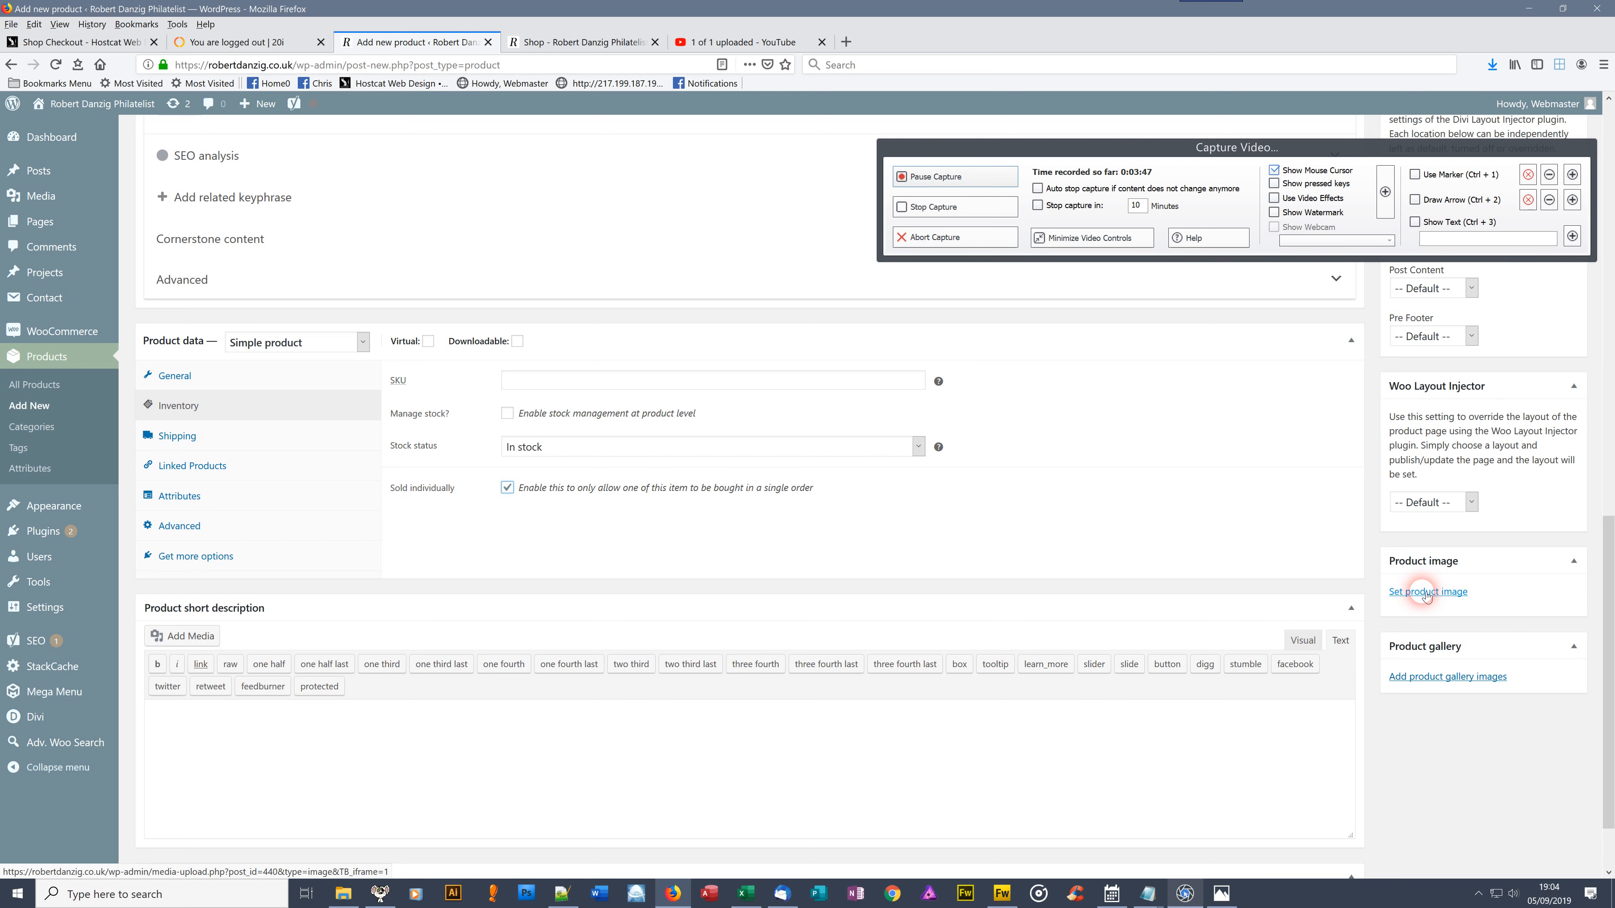
left_click(1427, 593)
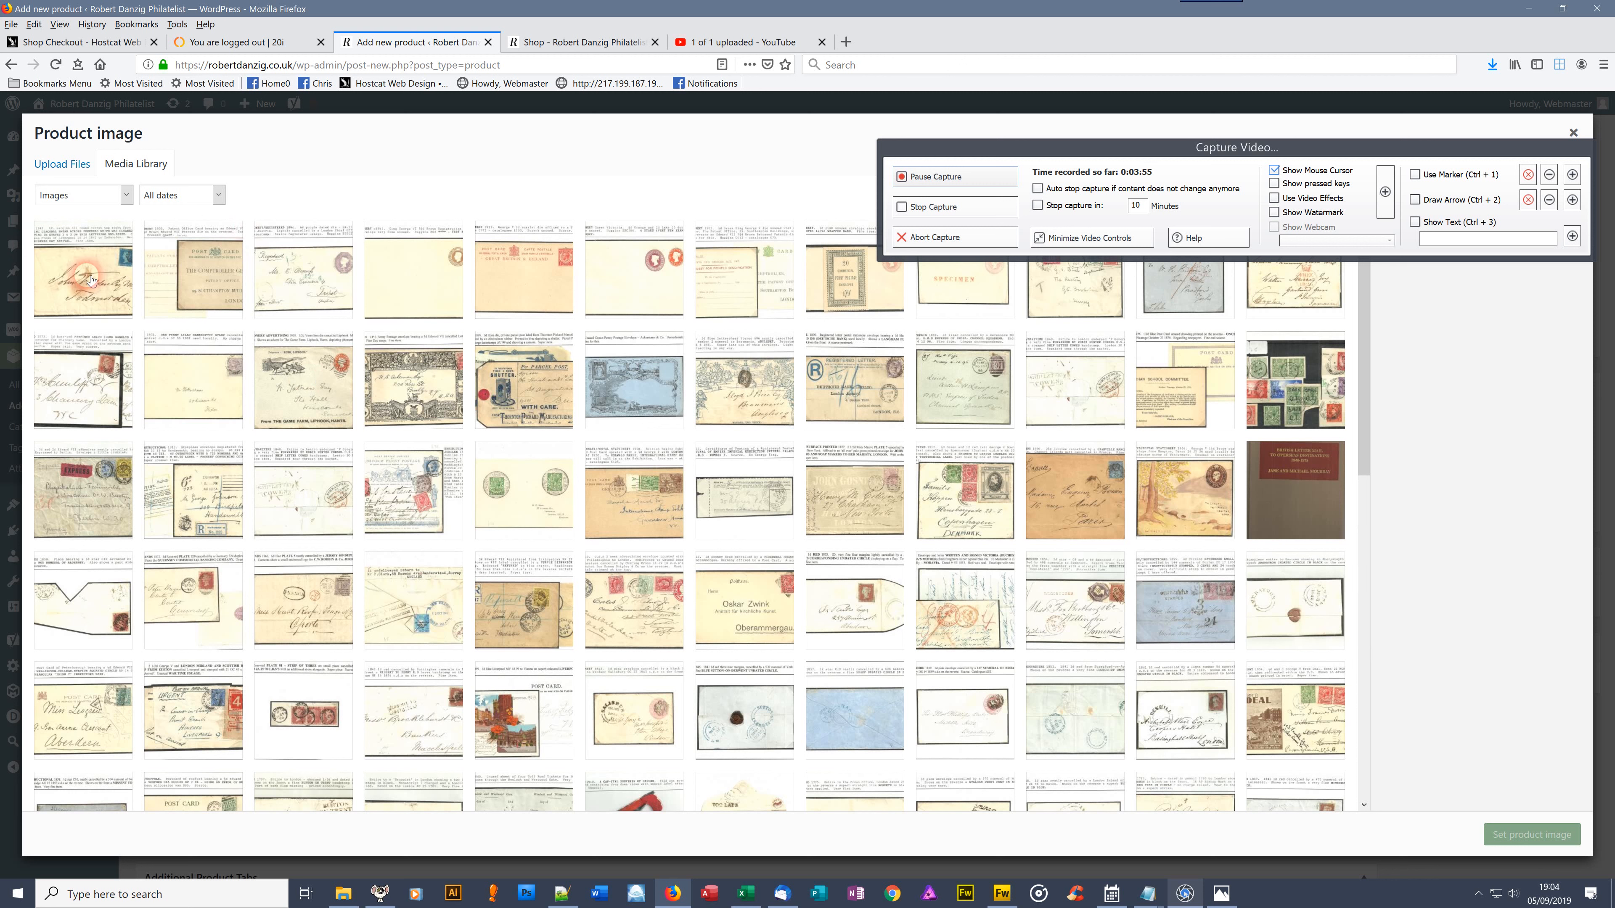
left_click(75, 167)
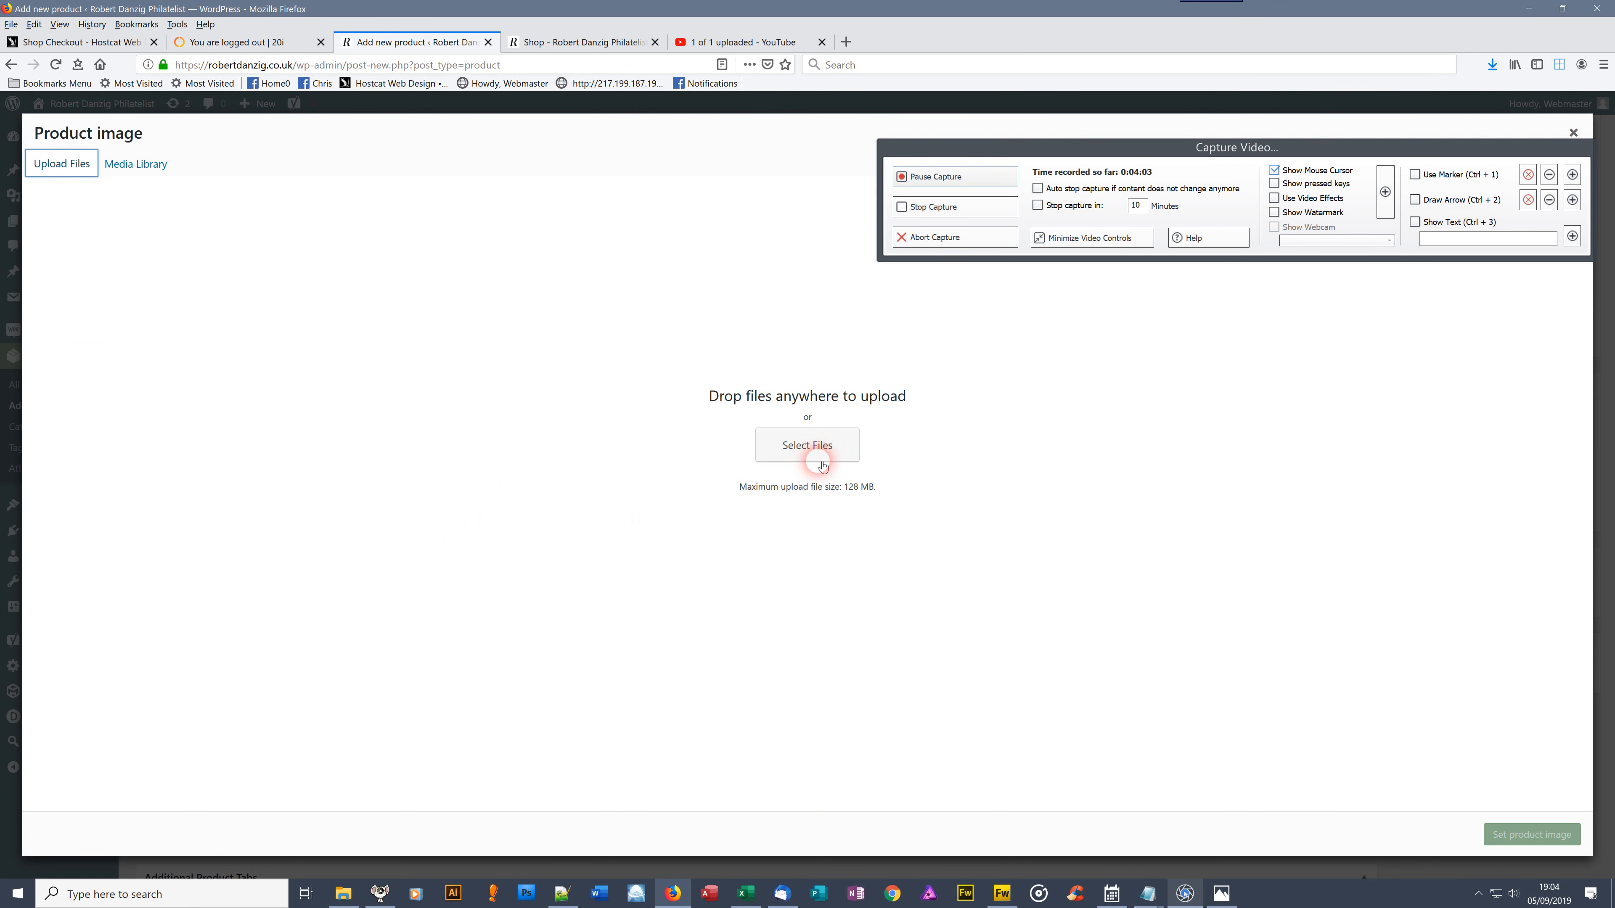
left_click(132, 164)
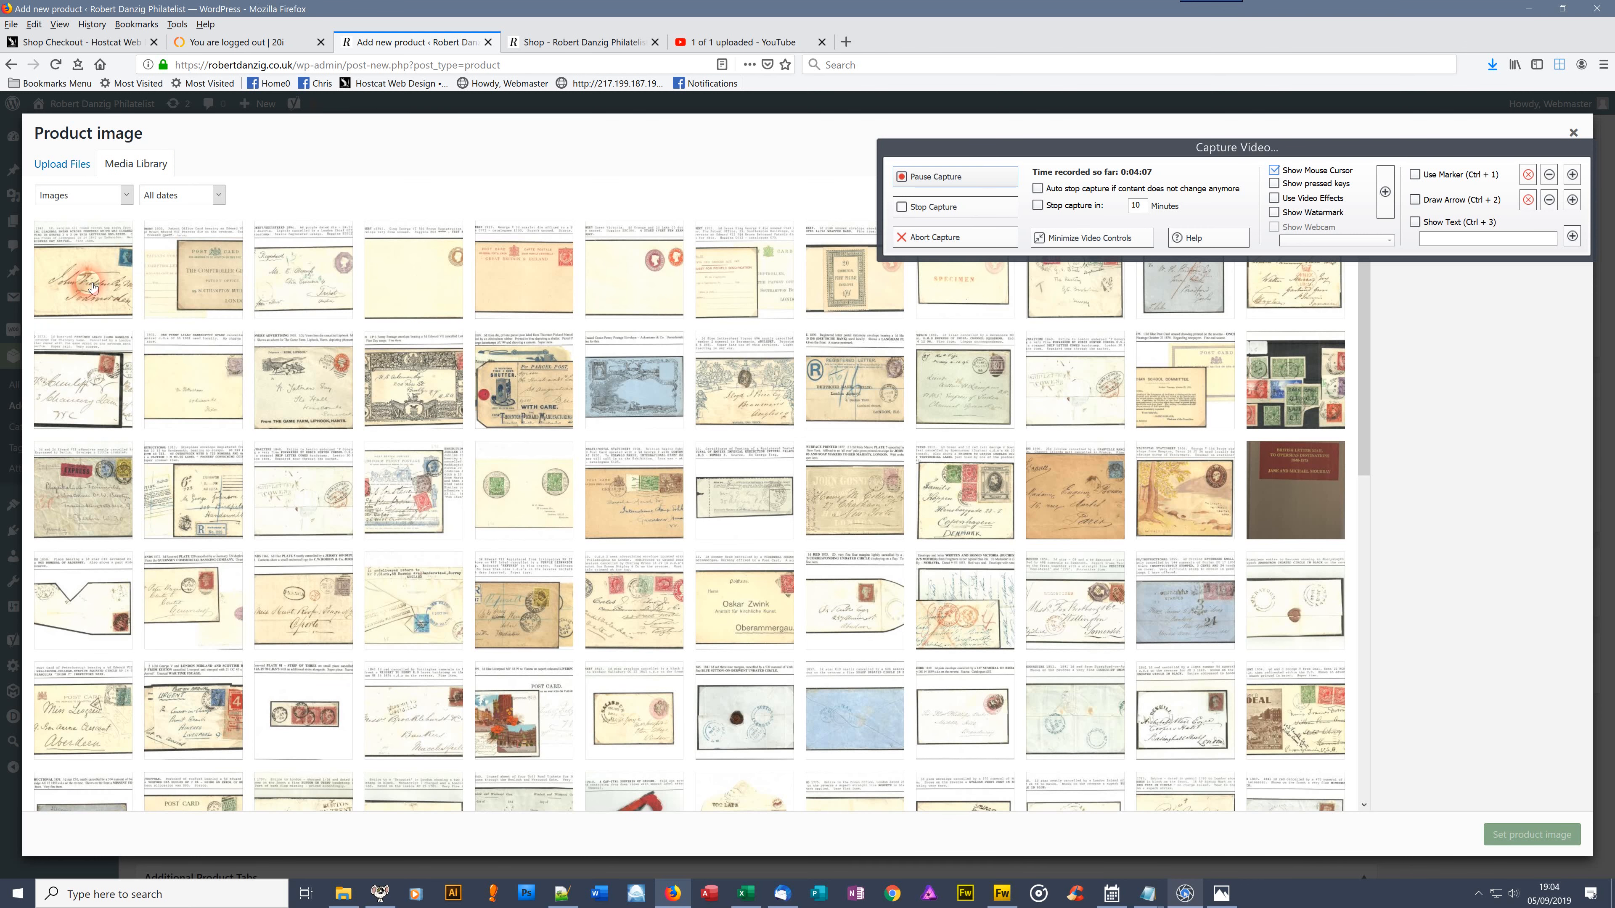
left_click(92, 286)
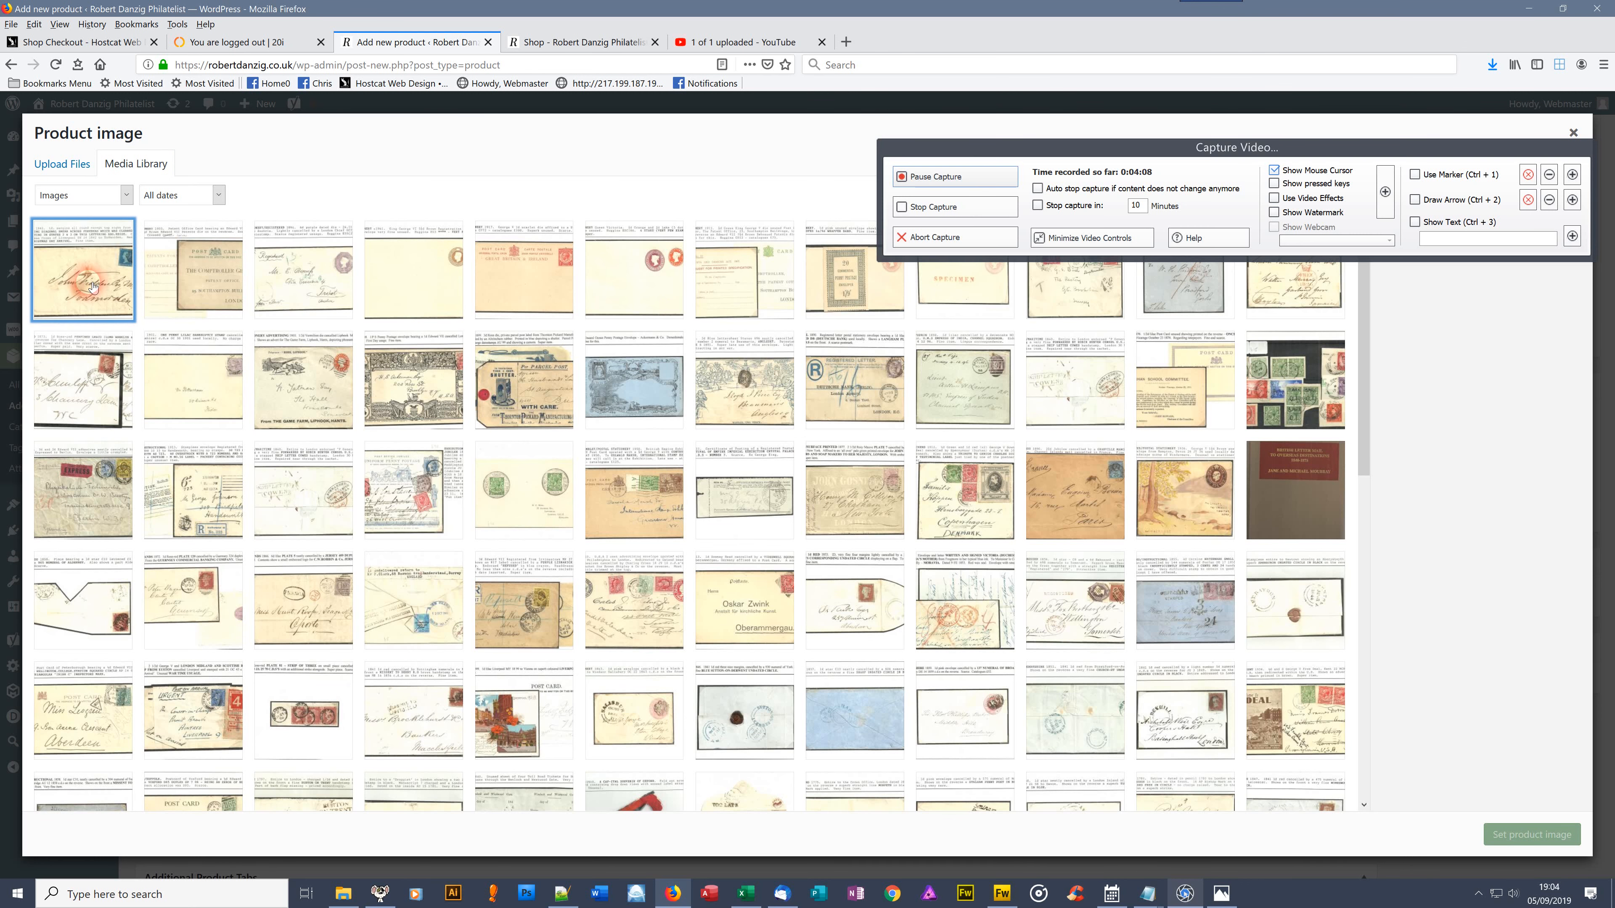
left_click(1529, 836)
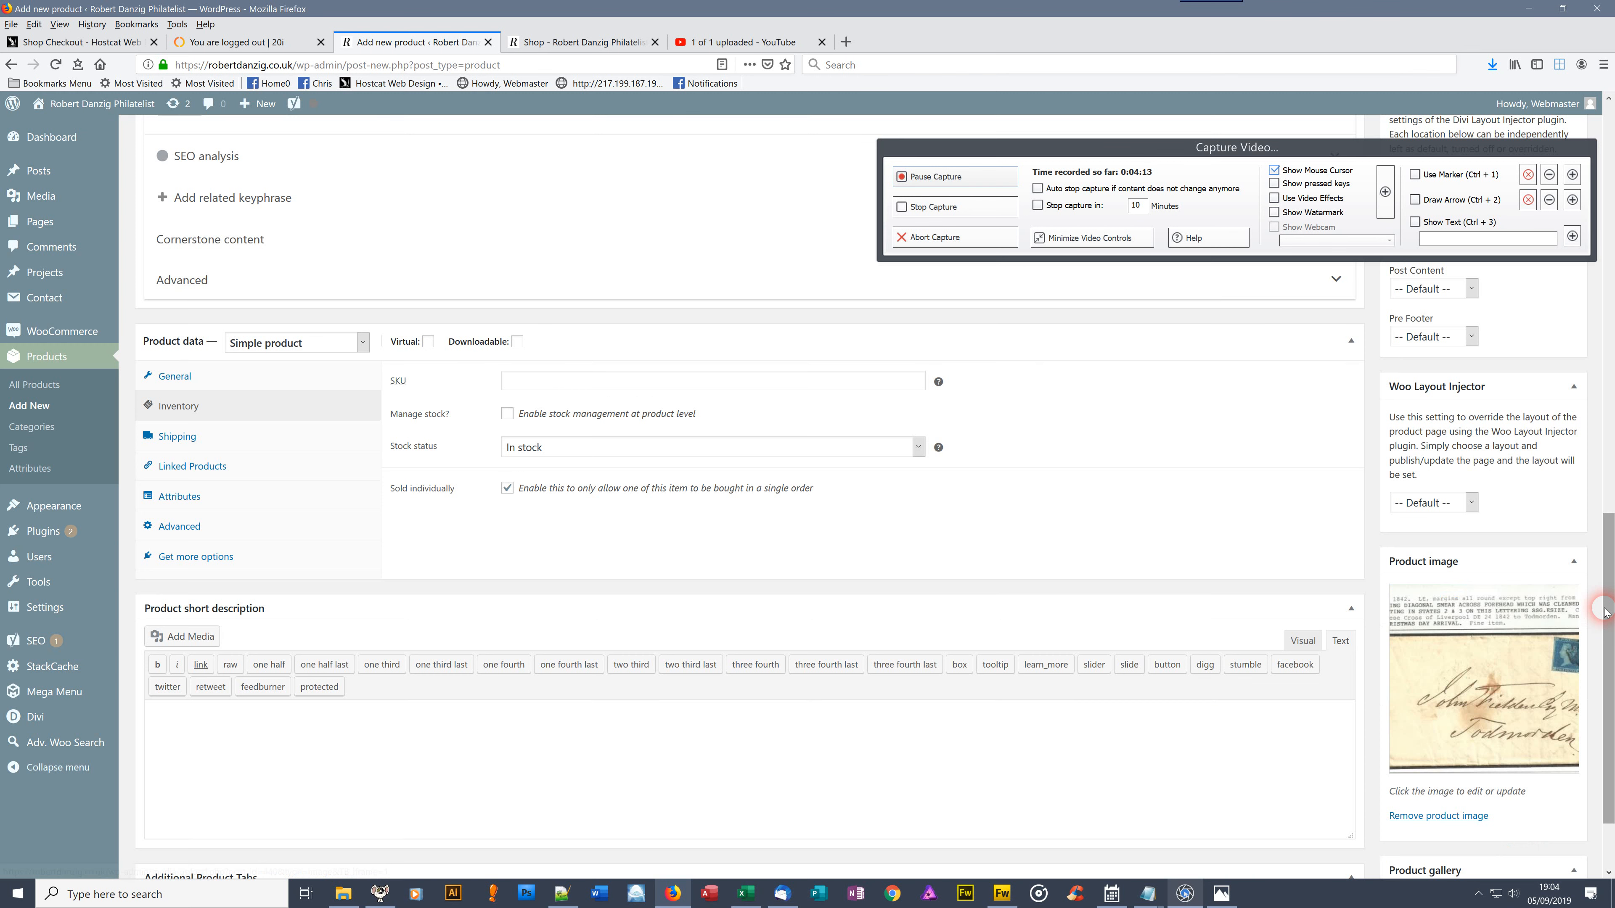
Compare the product categories with the shop page and assign the product to the 1840 2d blue subcategory
left_click_drag(1605, 613, 1608, 382)
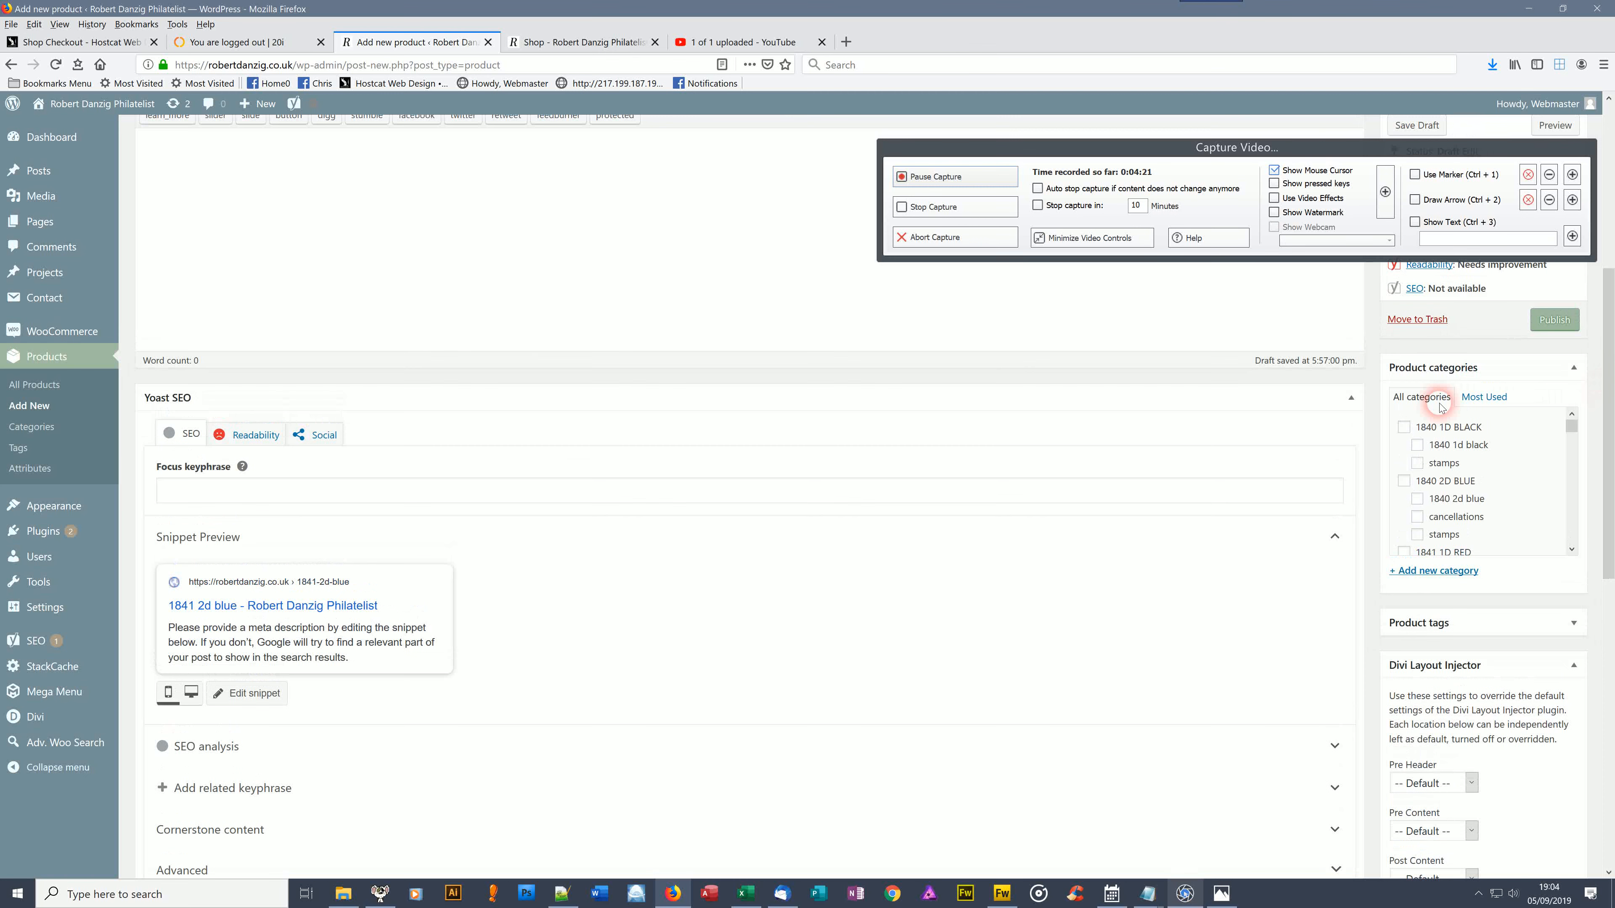
left_click(1570, 424)
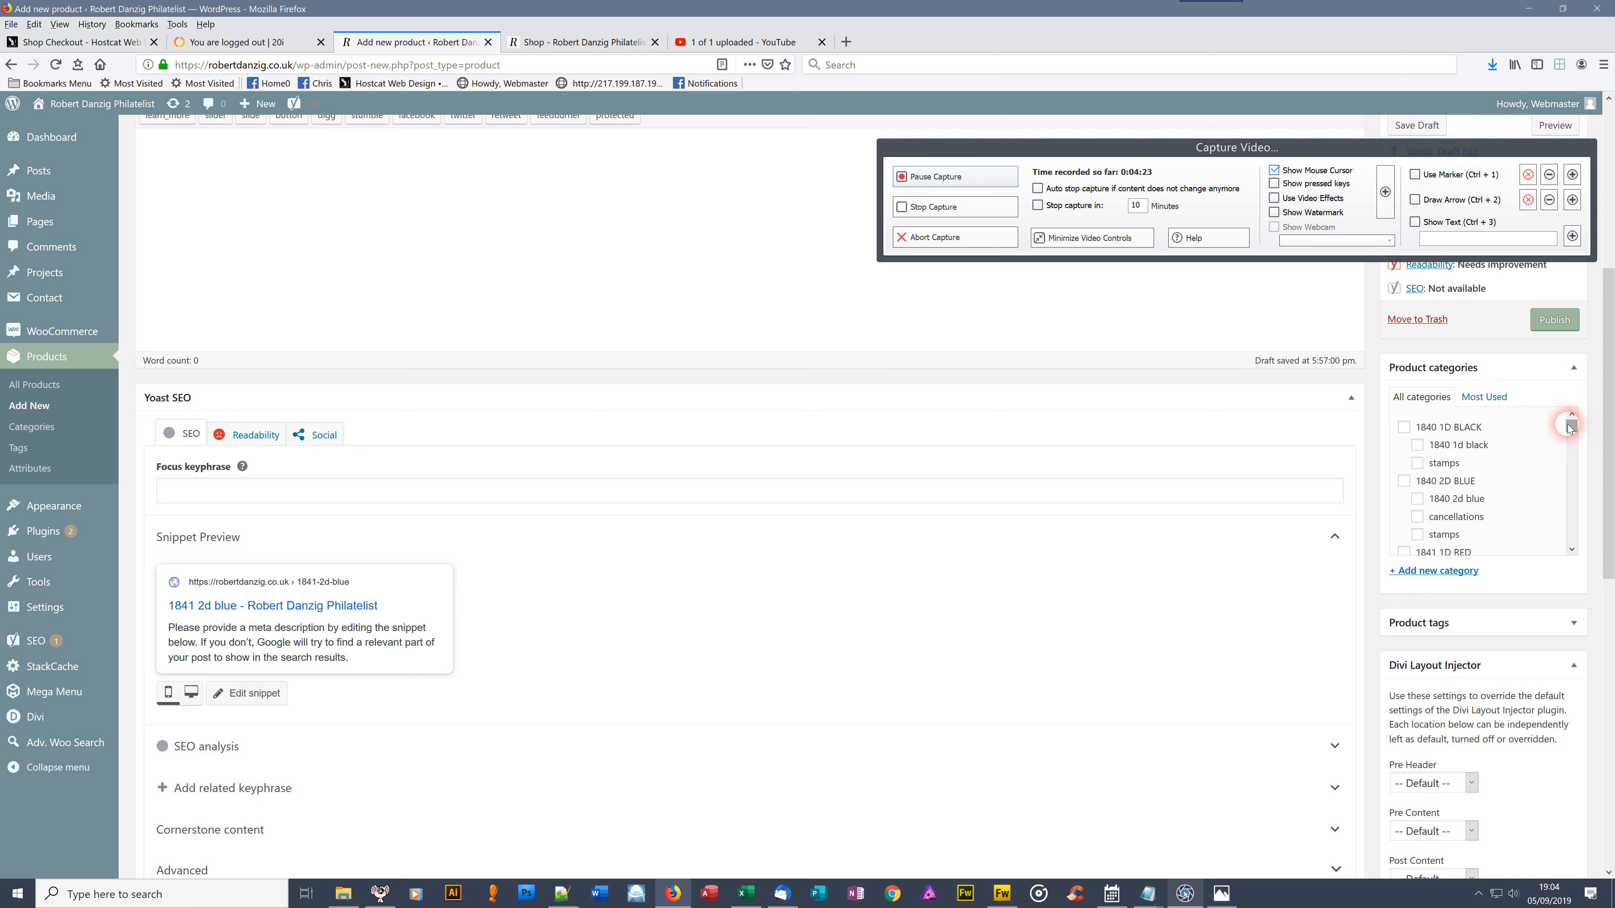
mouse_move(1570, 424)
left_mouse_down()
mouse_move(1584, 507)
mouse_move(1581, 430)
left_mouse_up()
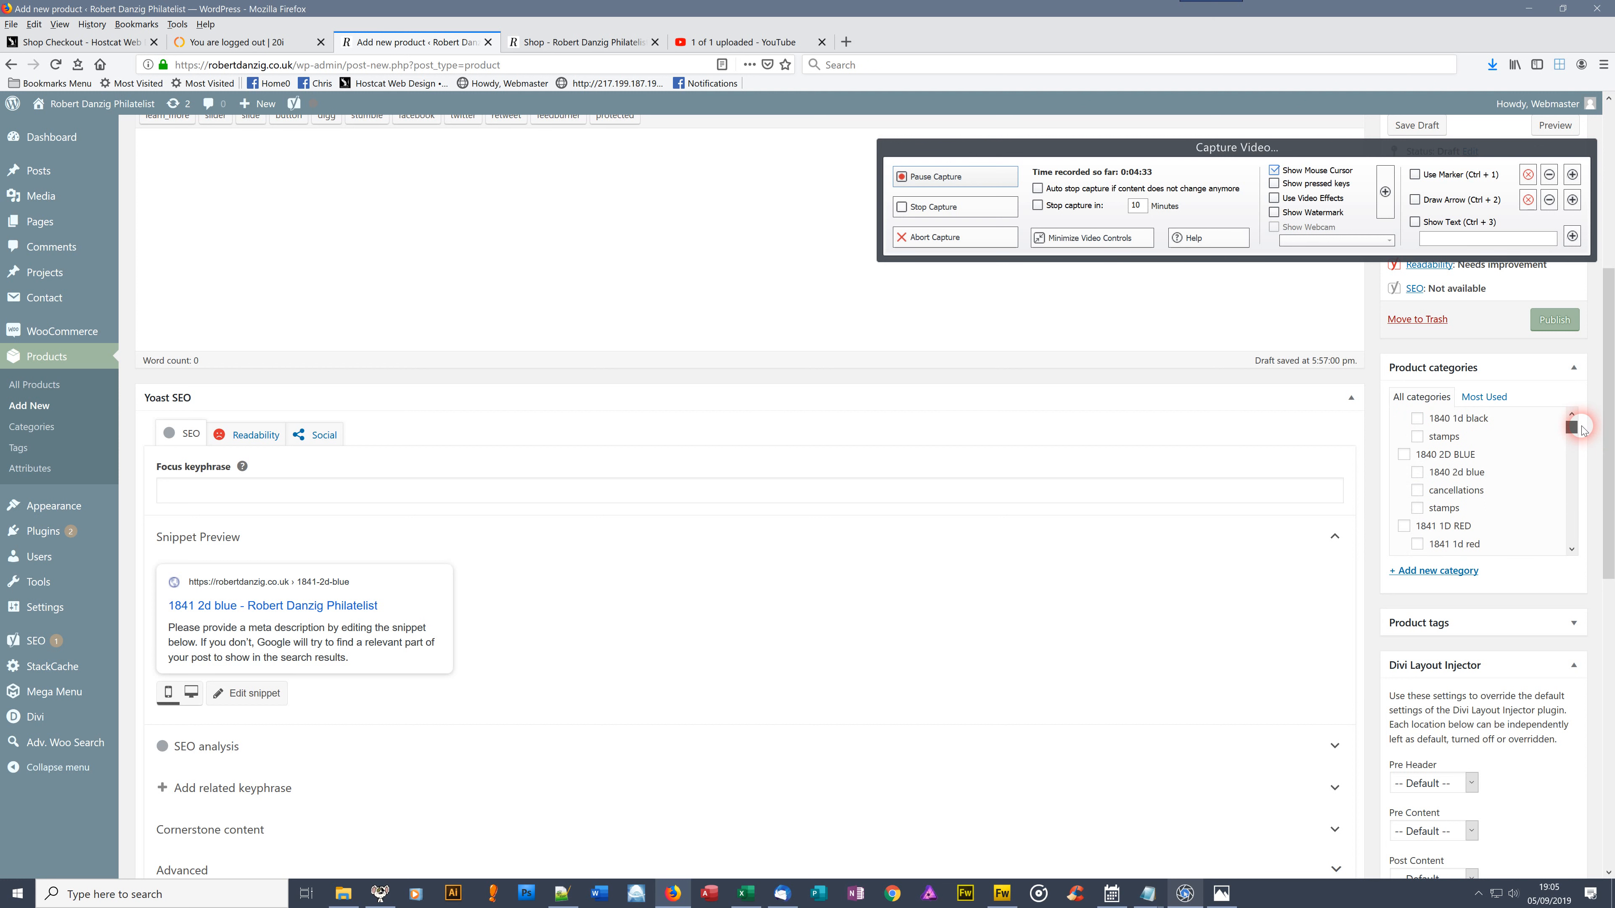
left_click(579, 46)
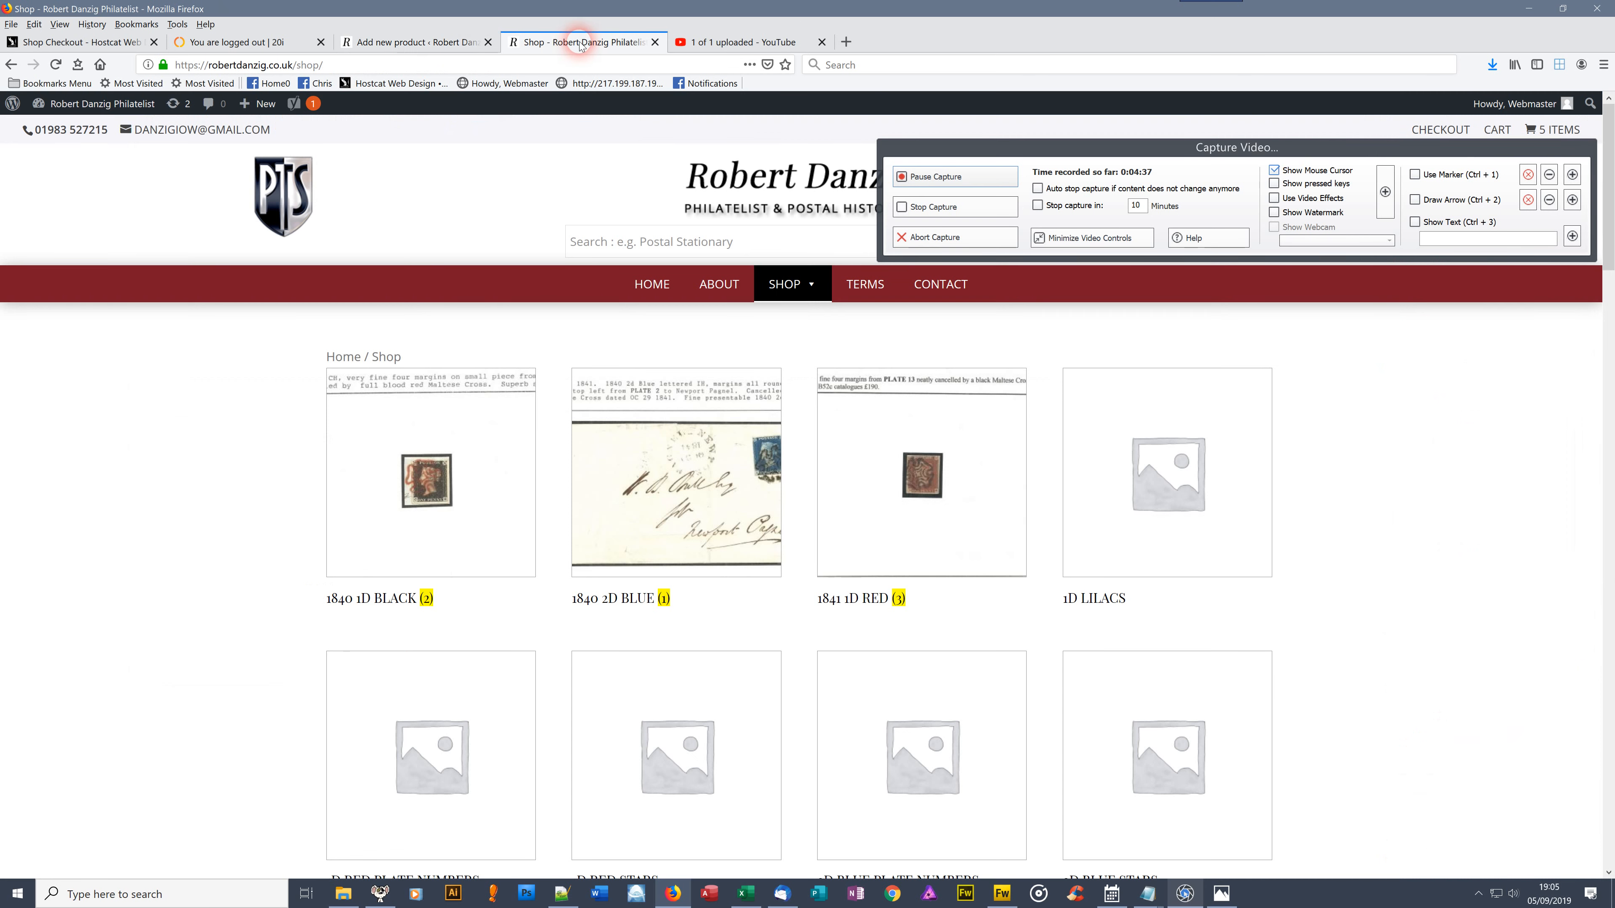
left_click(423, 40)
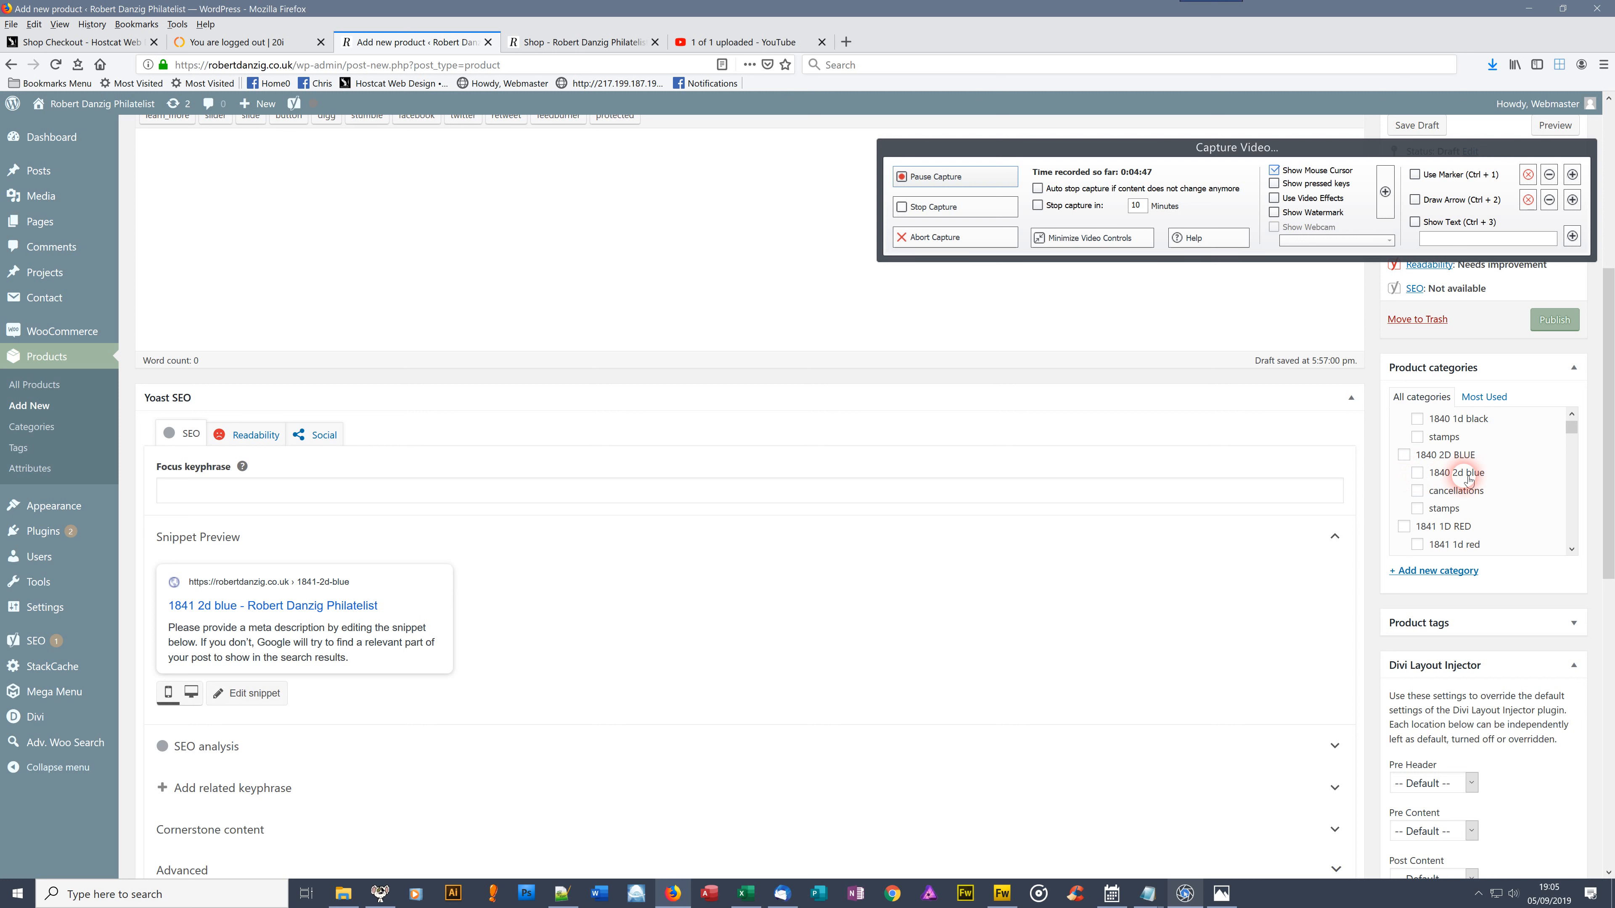
left_click(1417, 474)
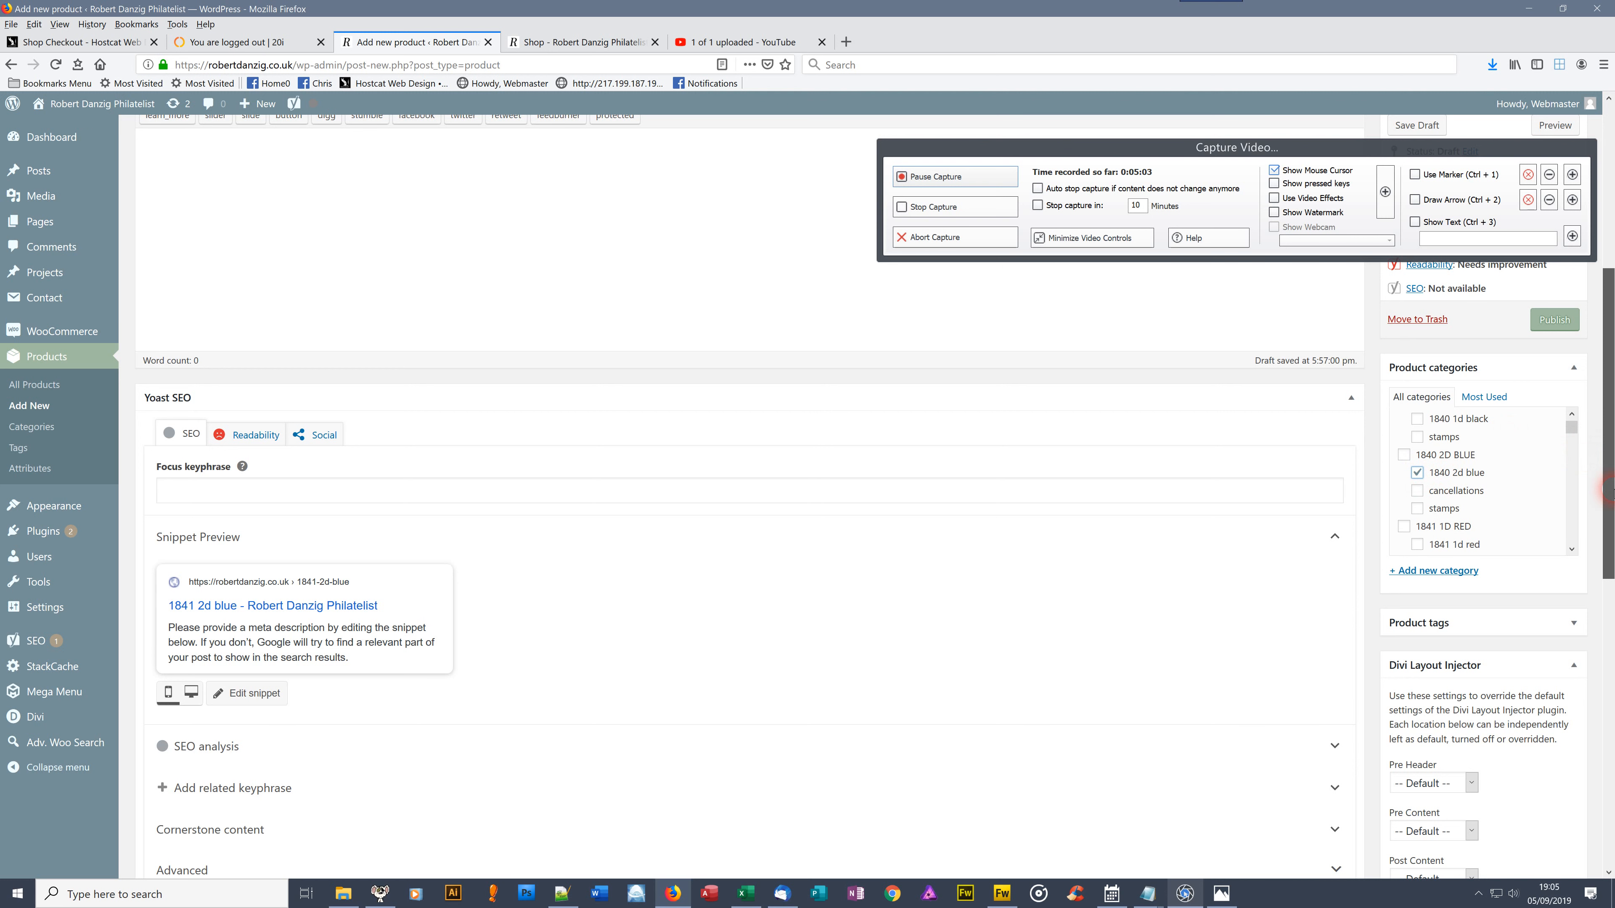
Publish the 1841 2d blue product
scroll(1610, 474, "up", 3)
left_click_drag(1610, 474, 1610, 351)
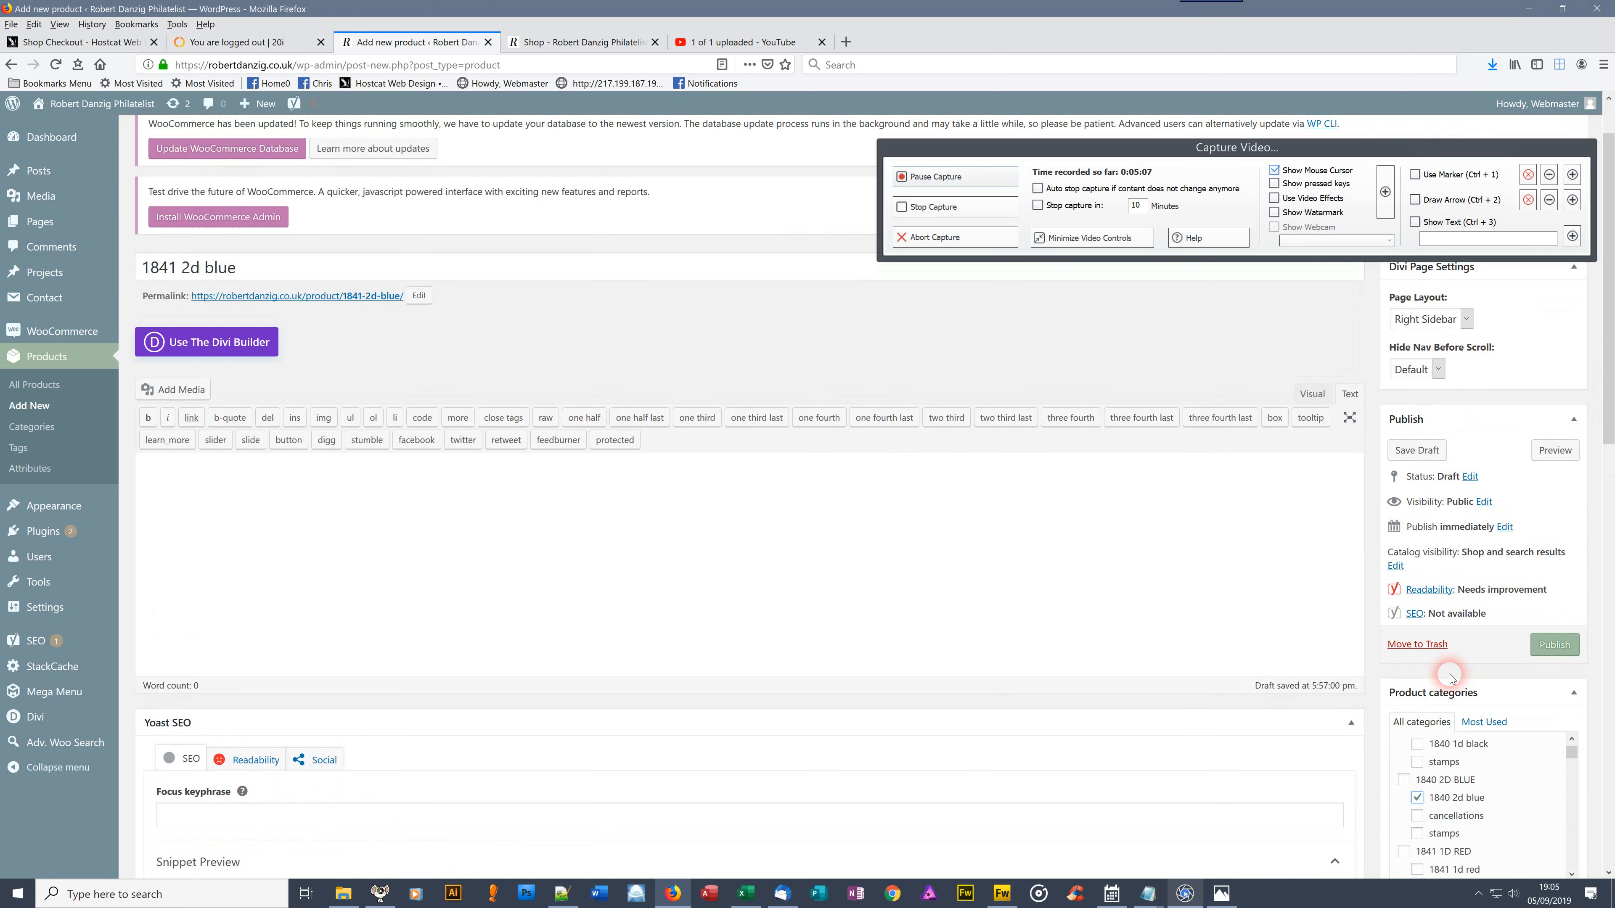
left_click(1558, 646)
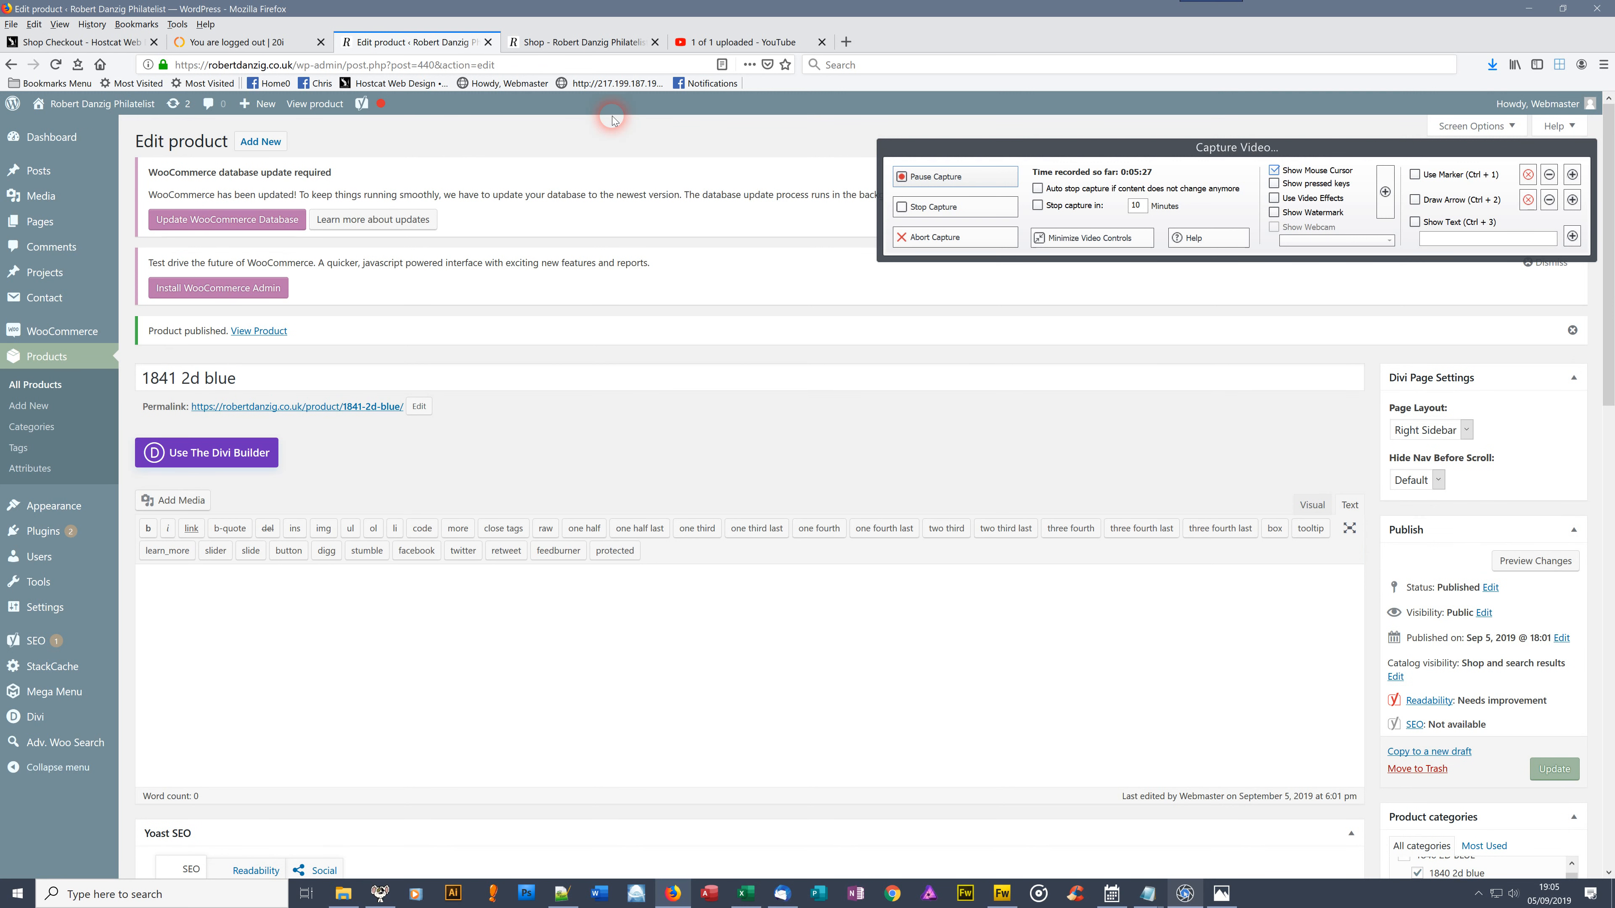
Reload the shop page, check the 1840 2D BLUE category for the new product and compare the shop listing with scan 023
left_click(552, 39)
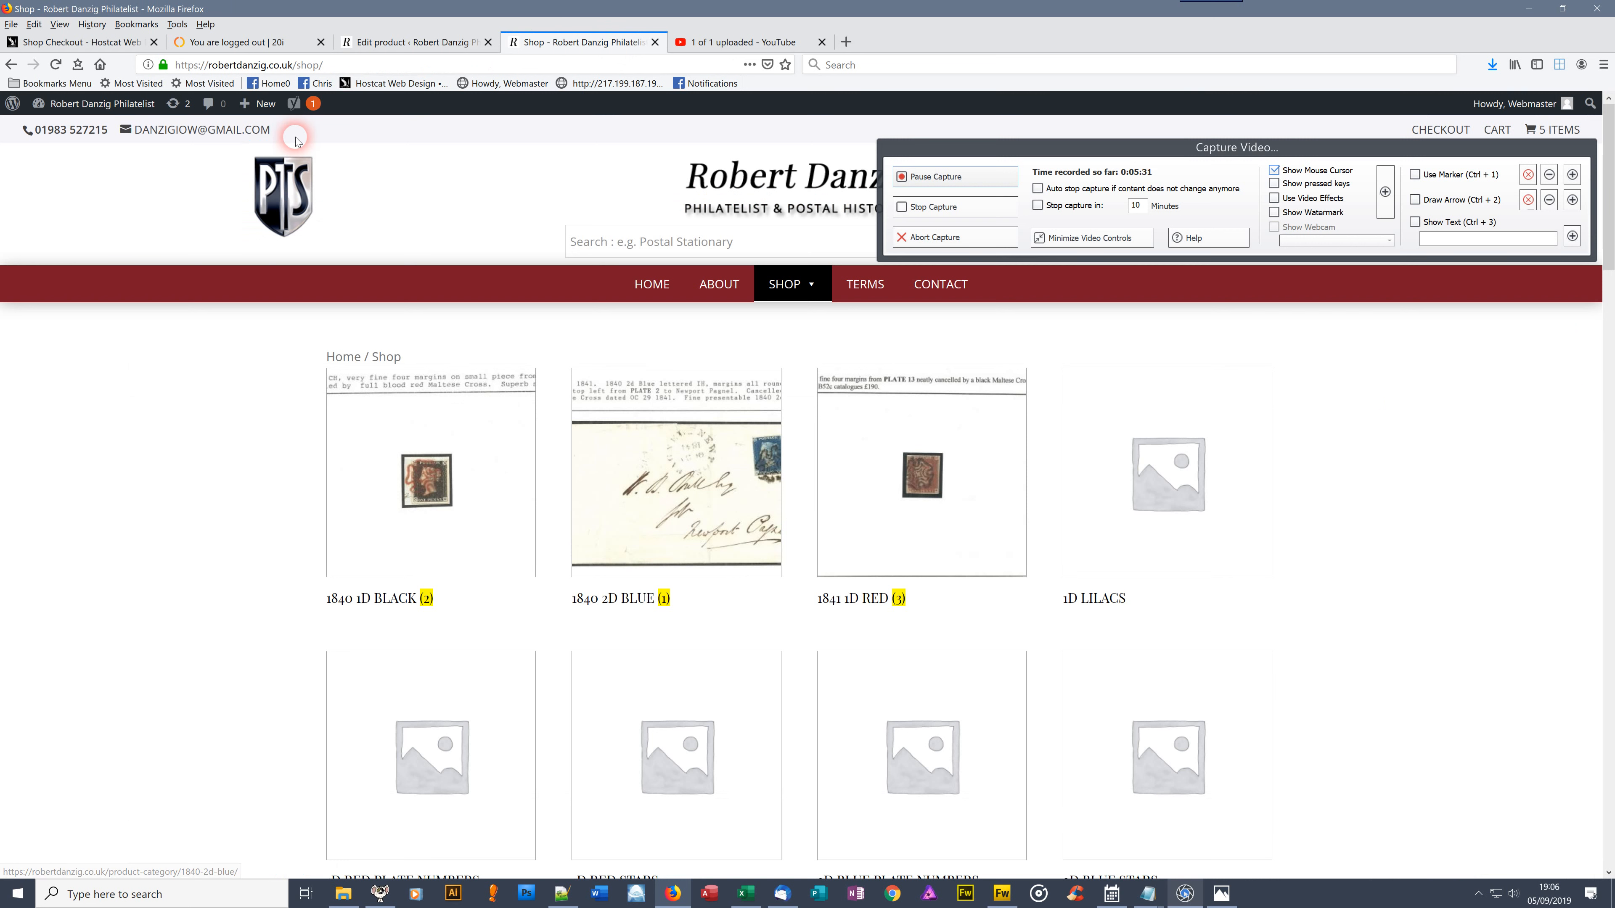
left_click(56, 64)
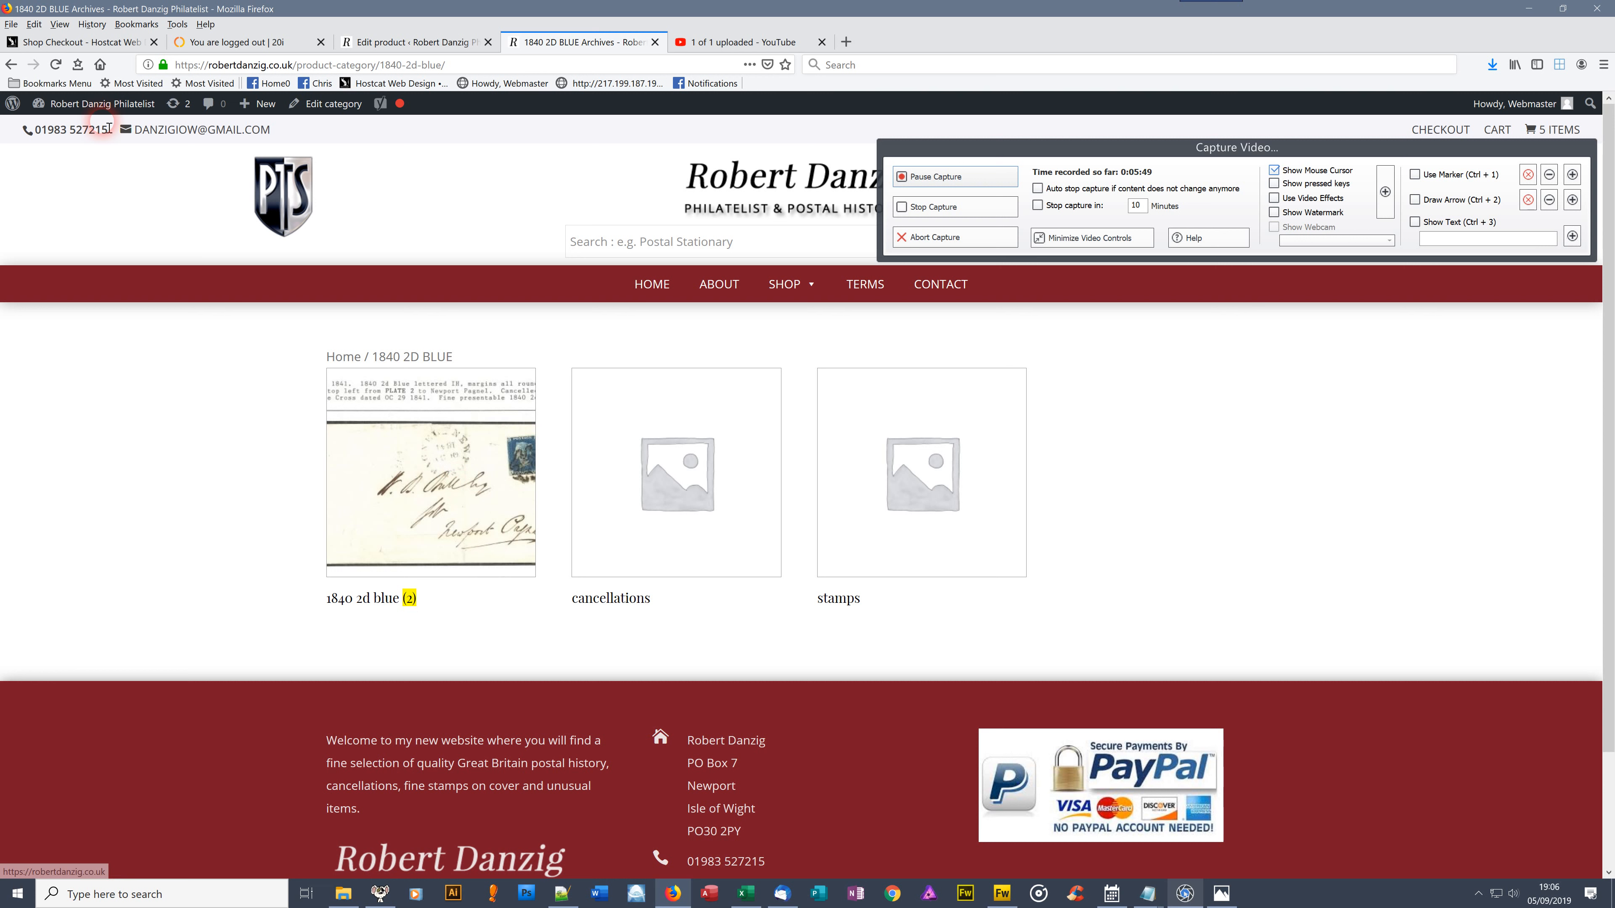
left_click(10, 65)
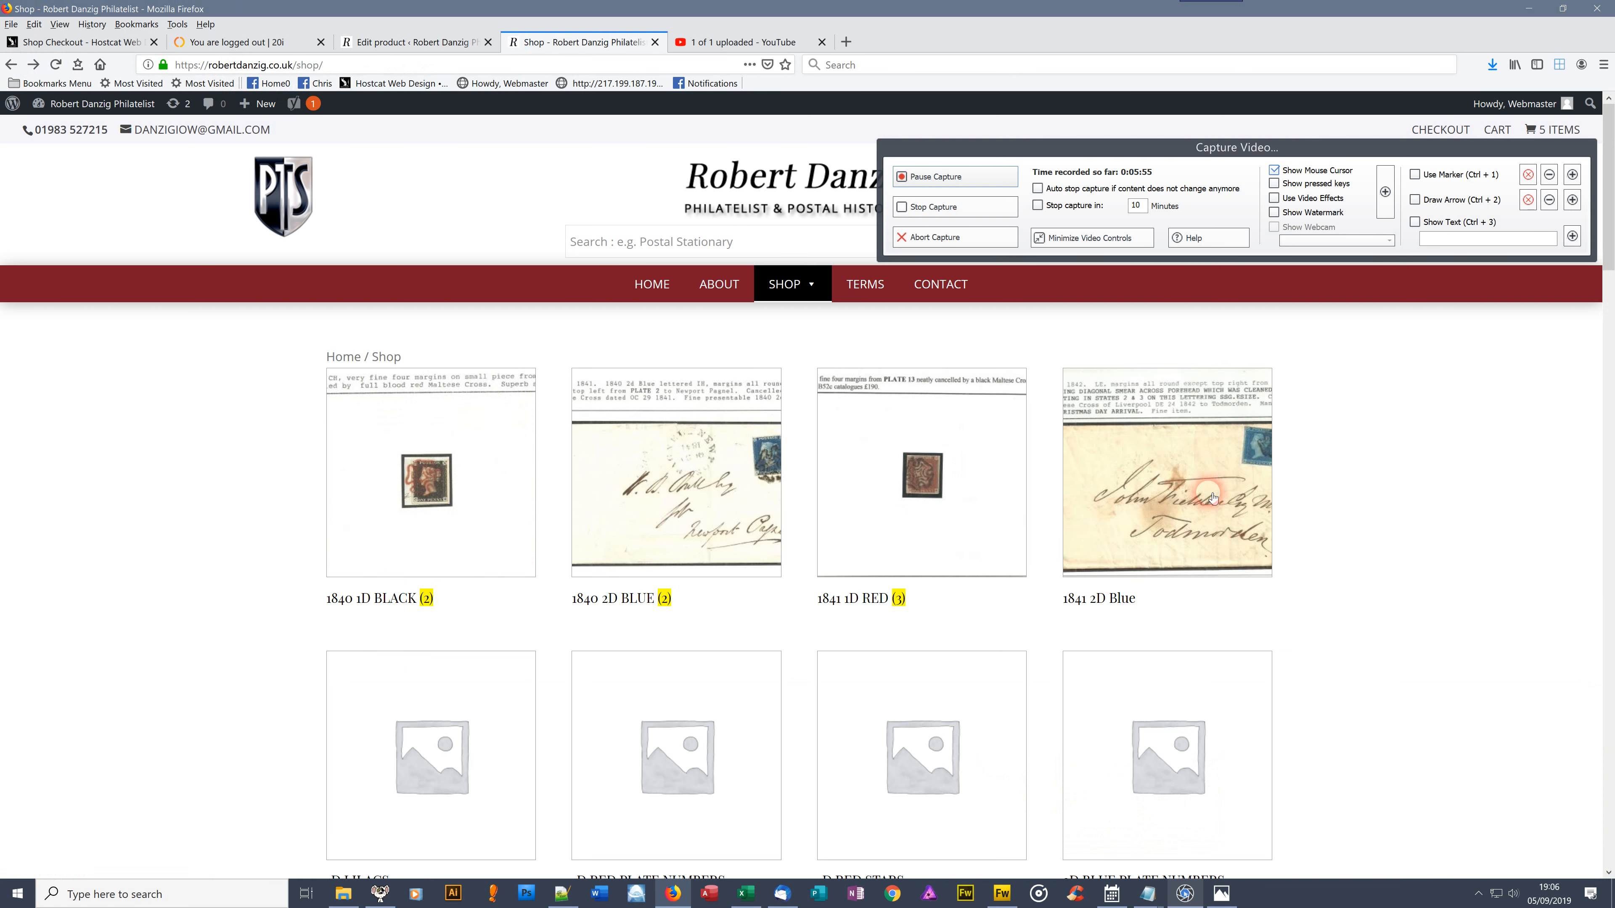
left_click(1223, 893)
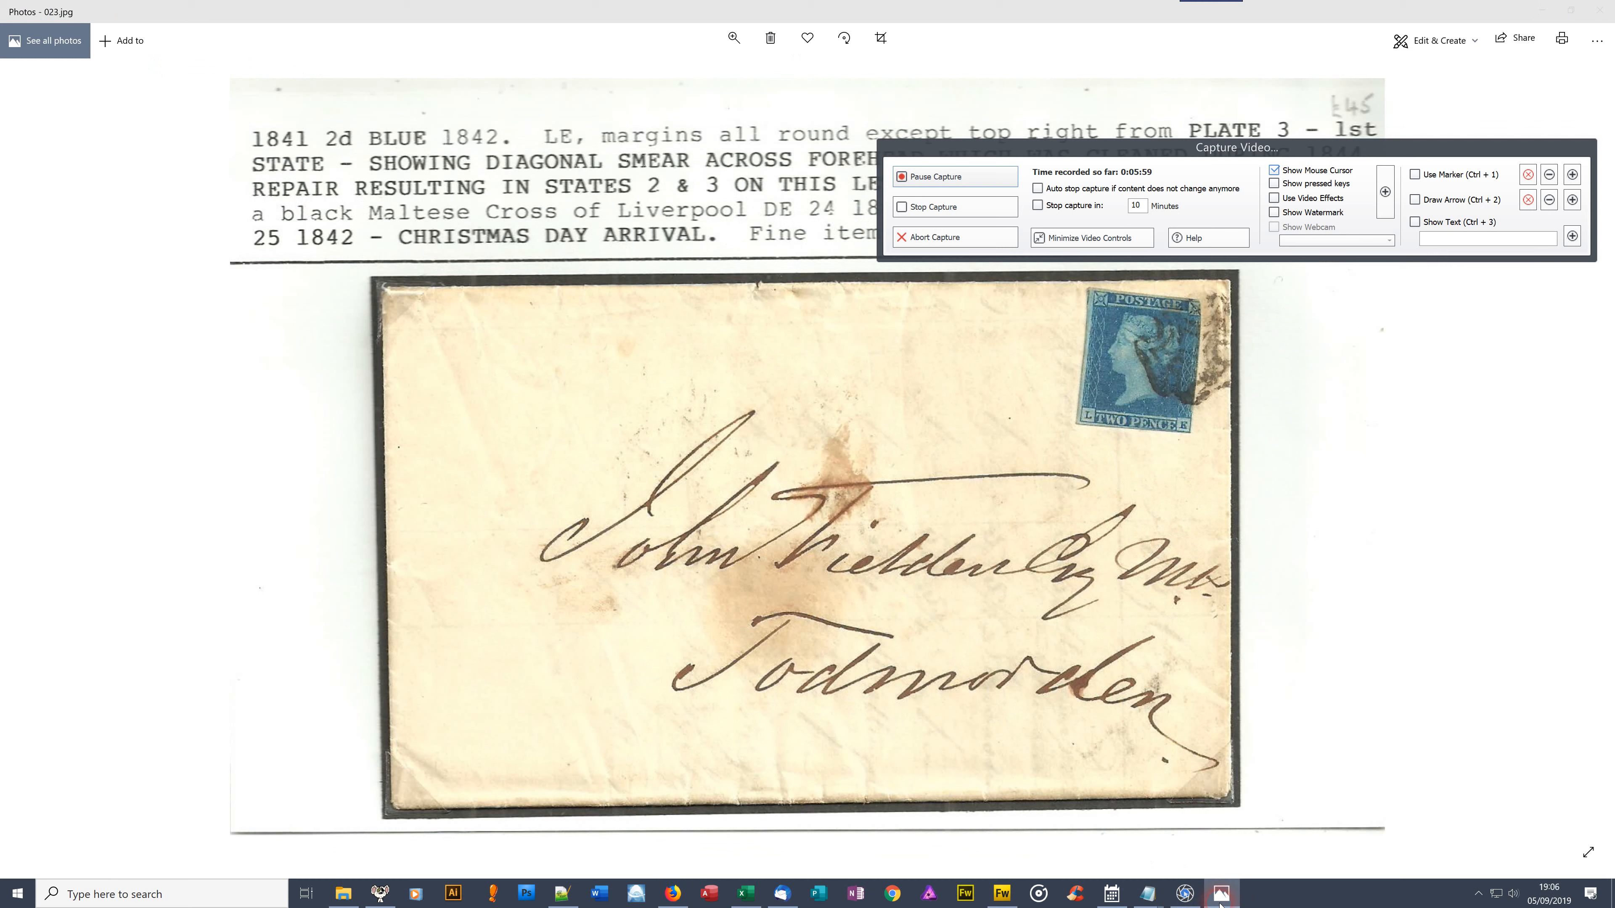
left_click(1542, 10)
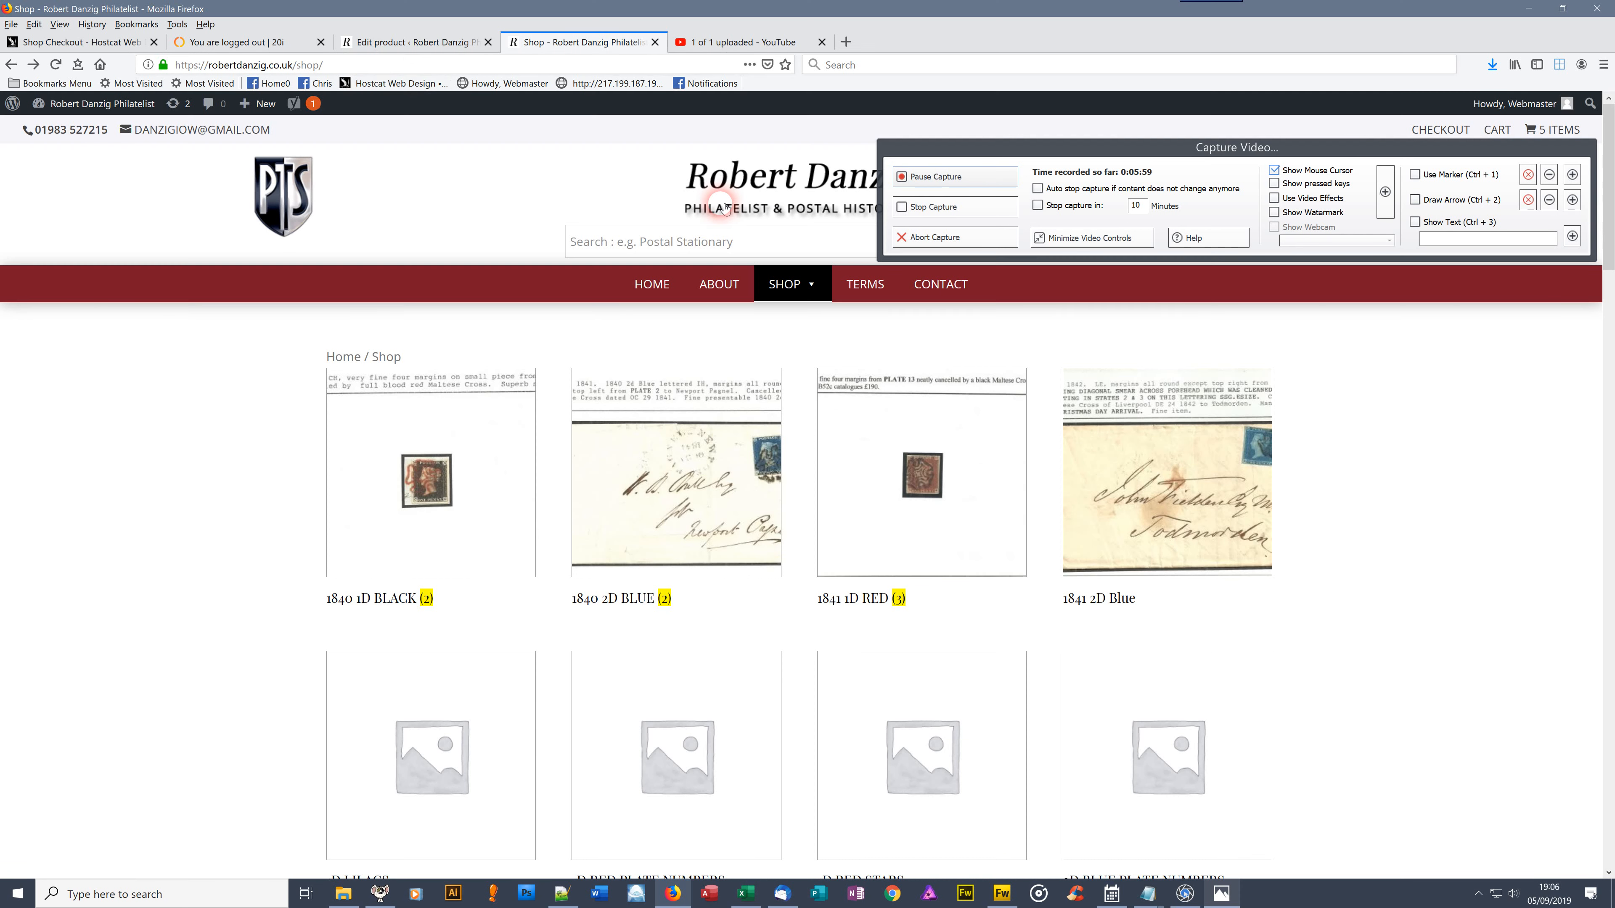
Remove the 1841 2d blue product from the 1840 2d blue subcategory in its product categories
left_click(405, 44)
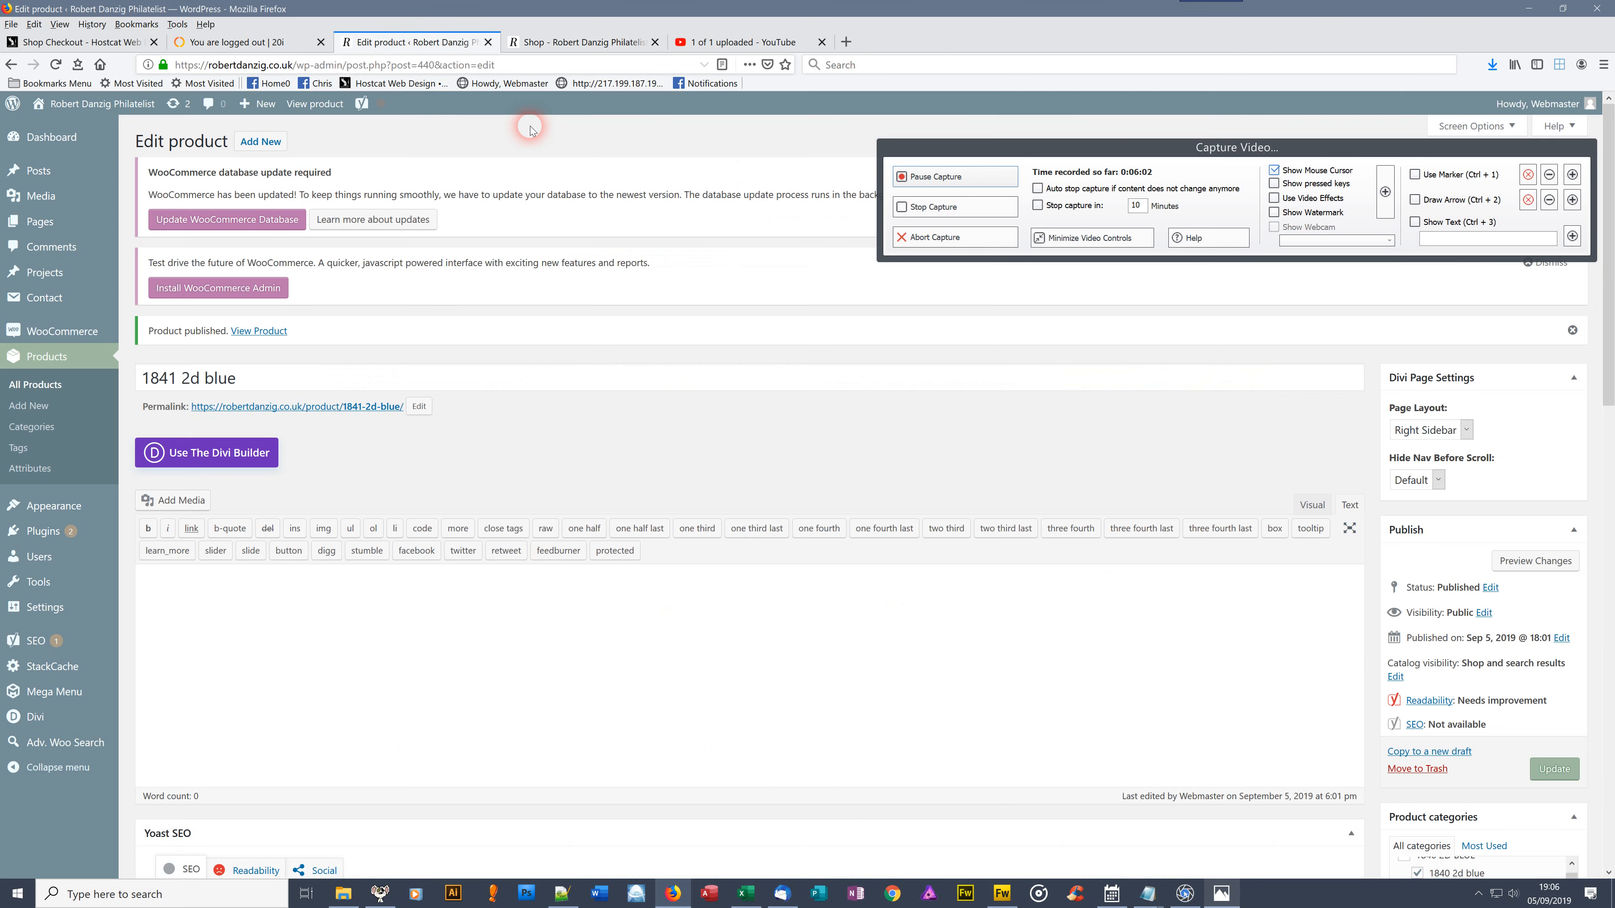
scroll(1608, 390, "down", 5)
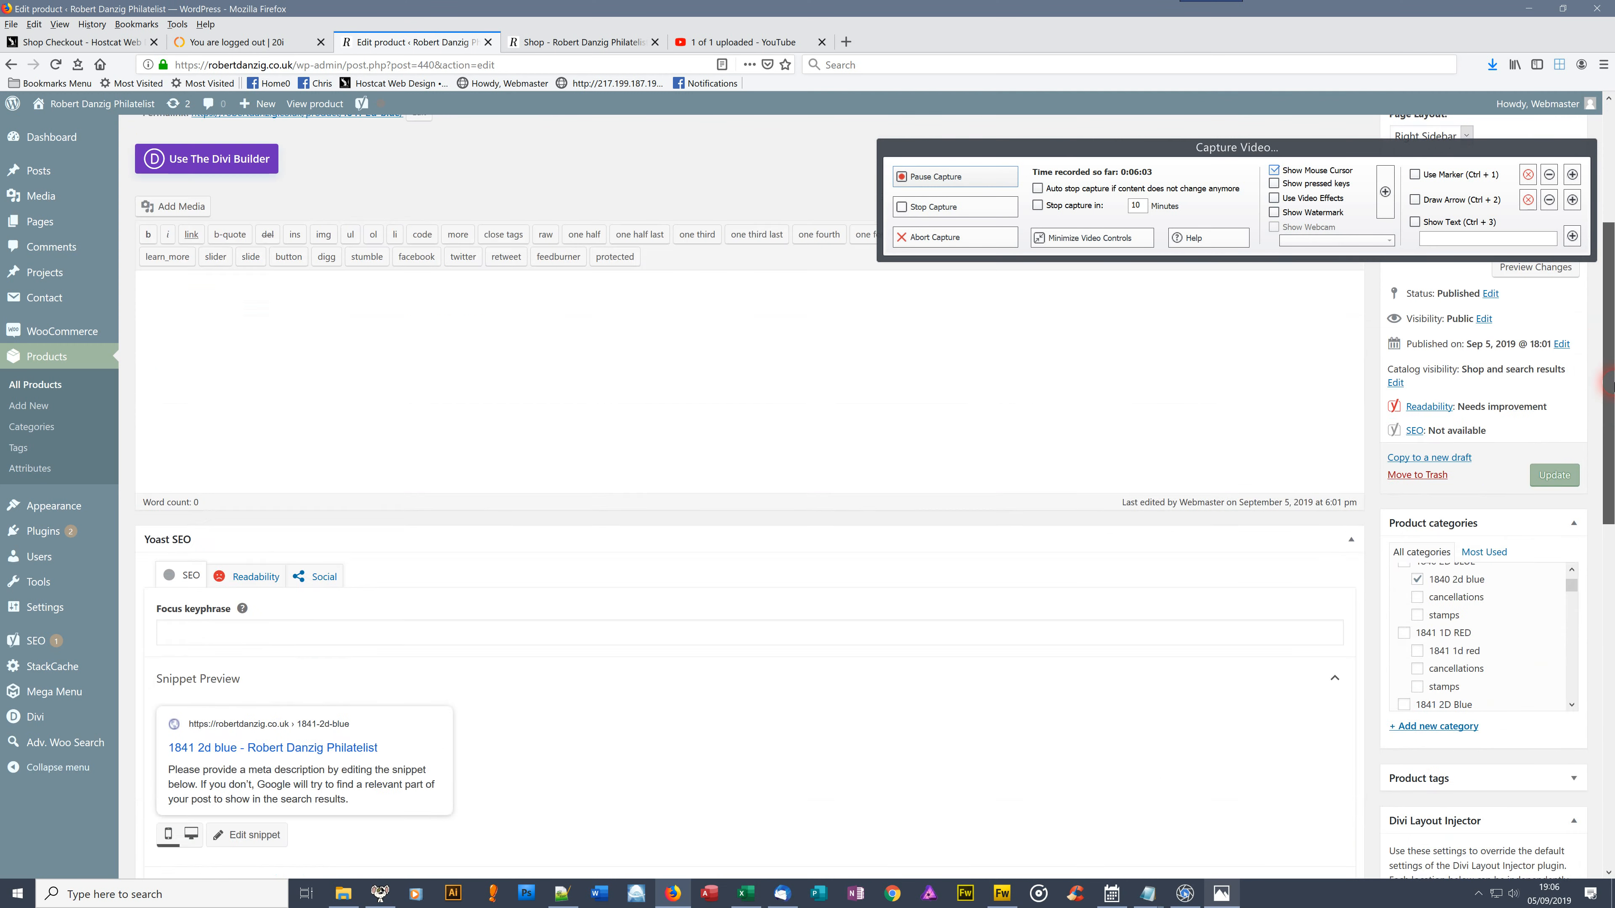
scroll(1596, 407, "down", 2)
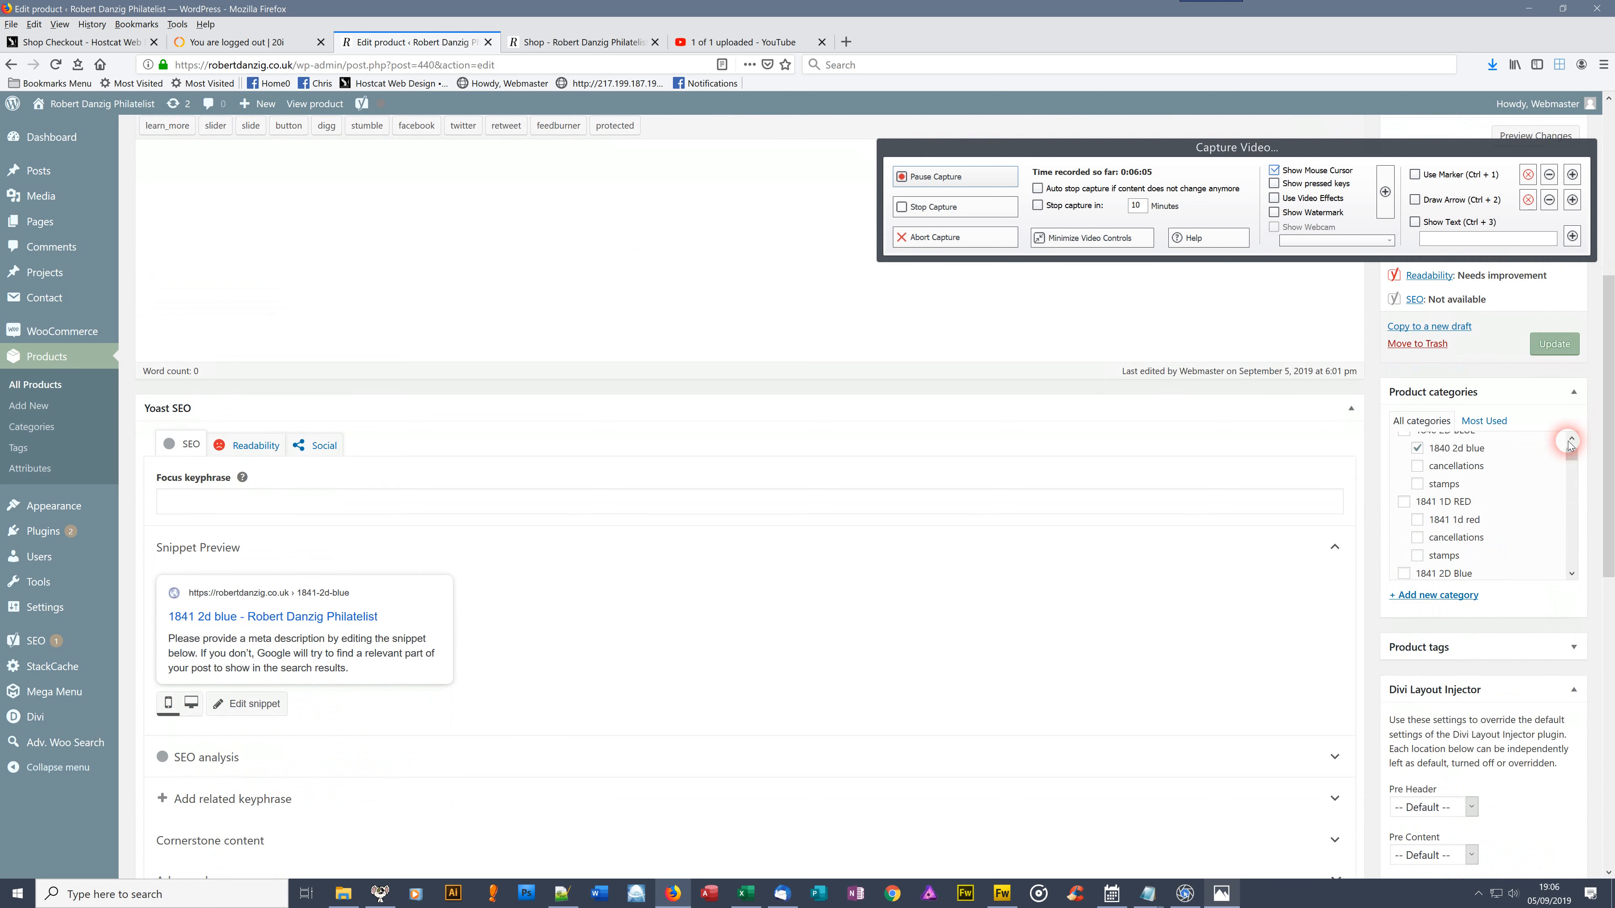
left_click(1571, 439)
left_click(1570, 439)
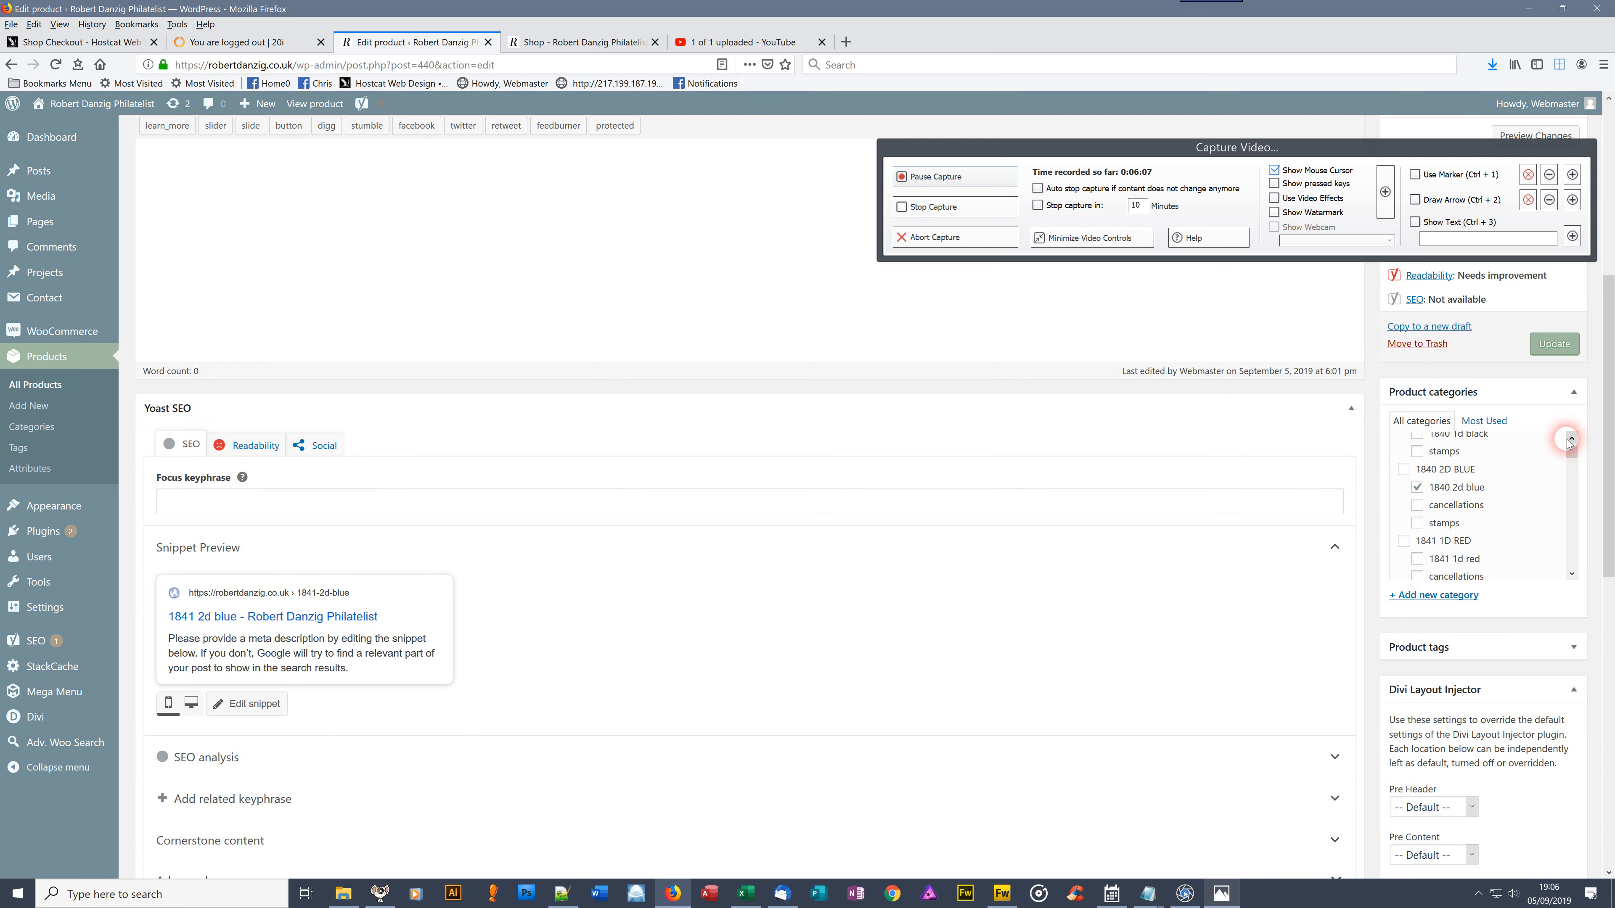
left_click(1570, 439)
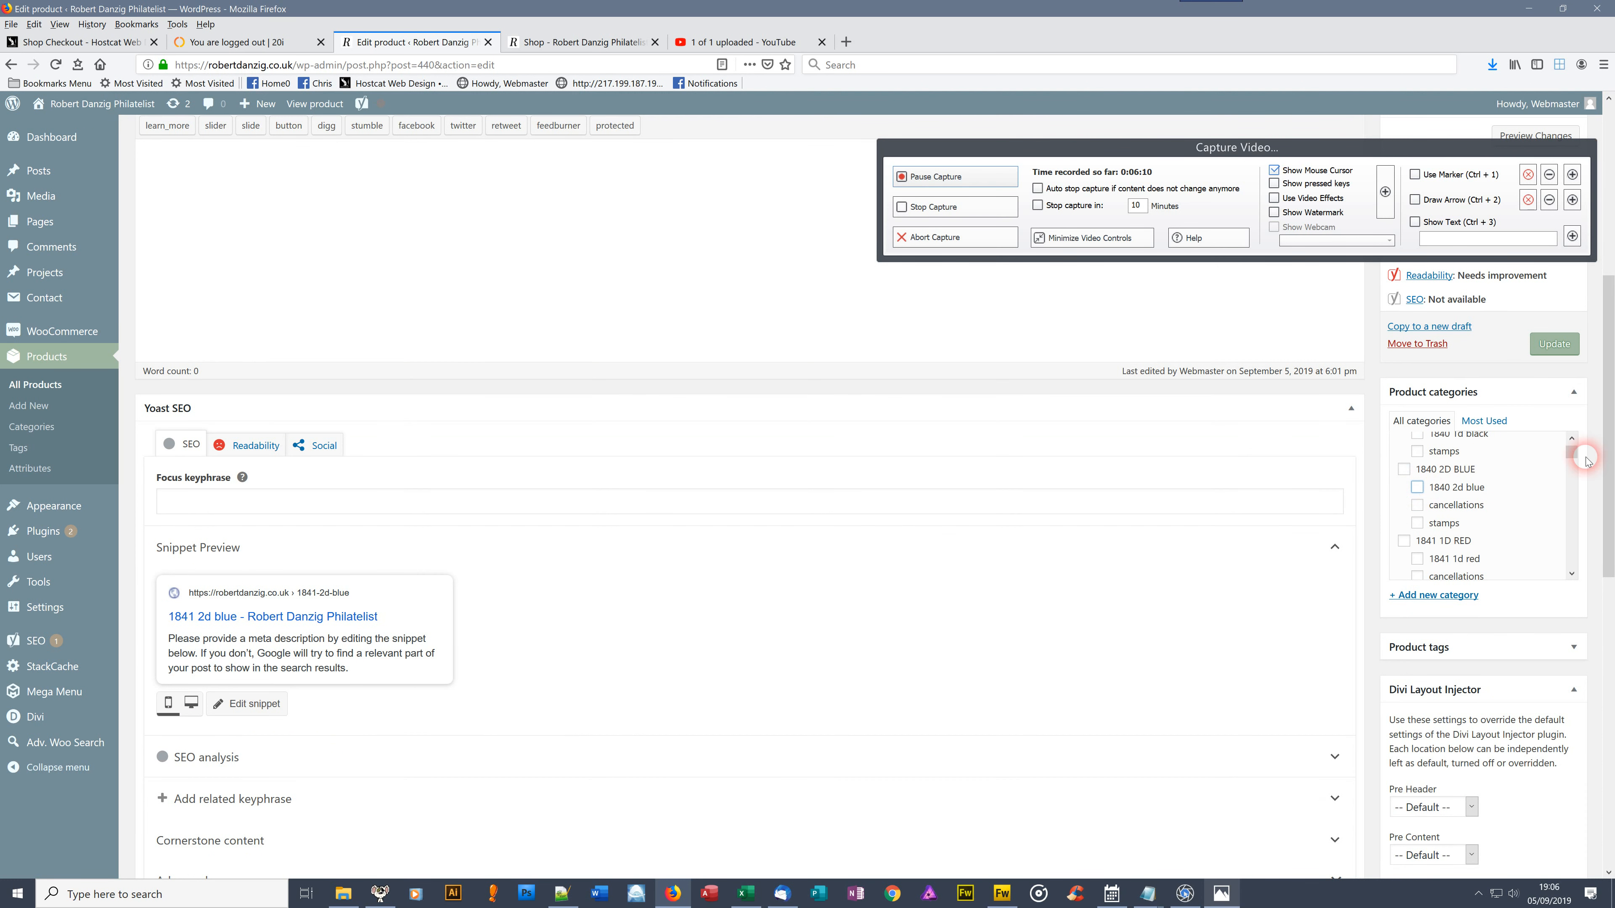
Assign the product to the 1841 2d blue subcategory under 1841 2D Blue
left_click(1571, 439)
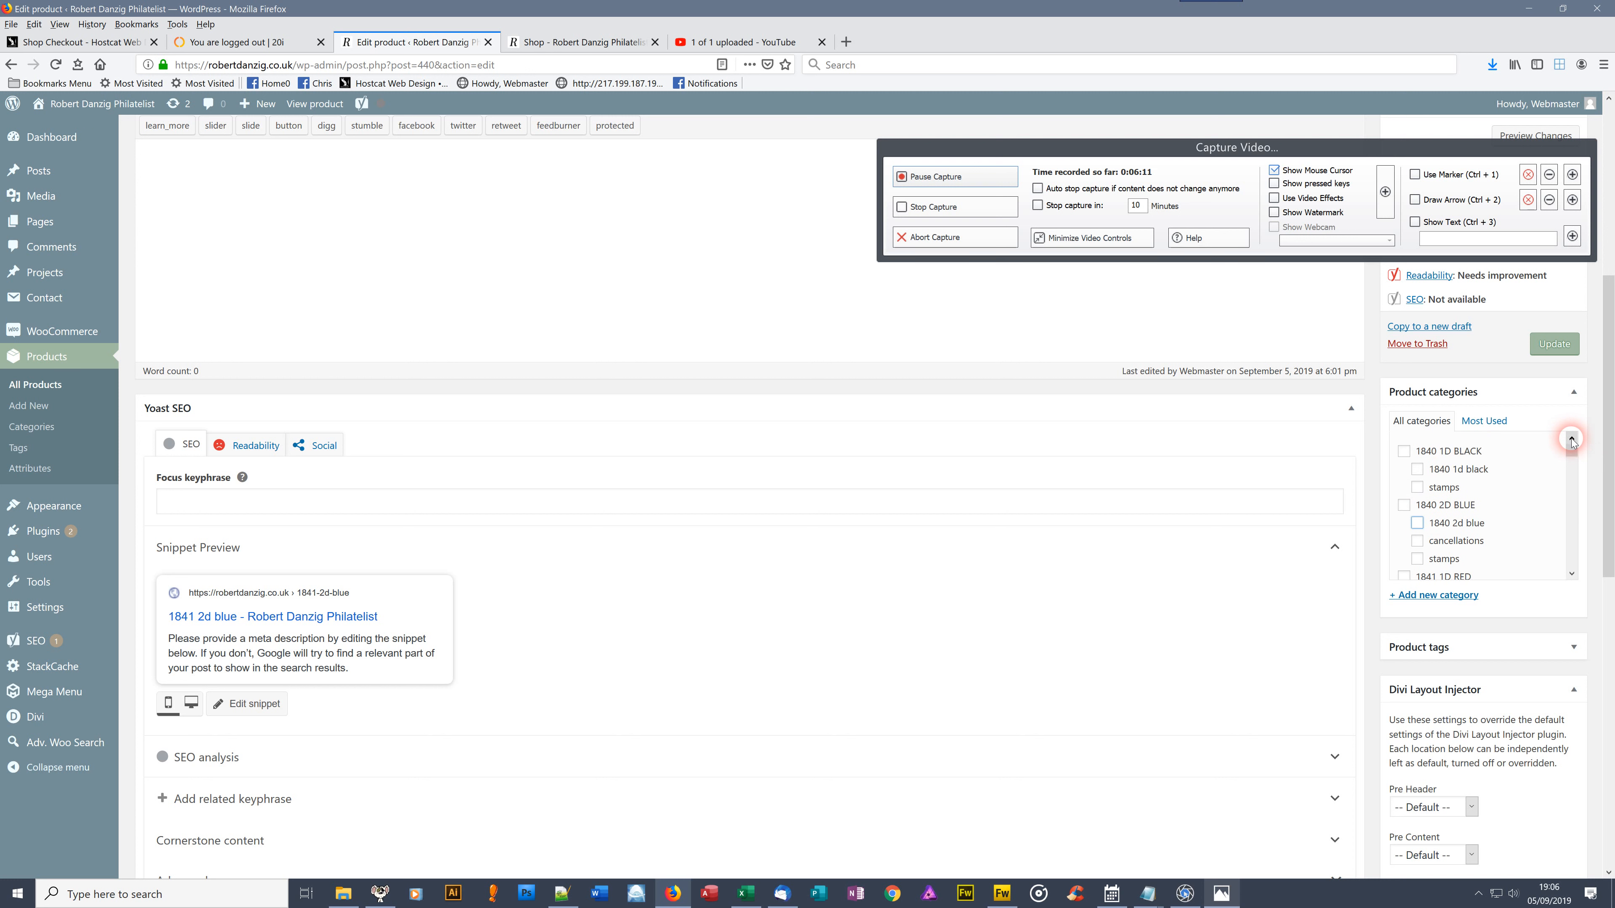
left_click(1571, 576)
left_click(1571, 576)
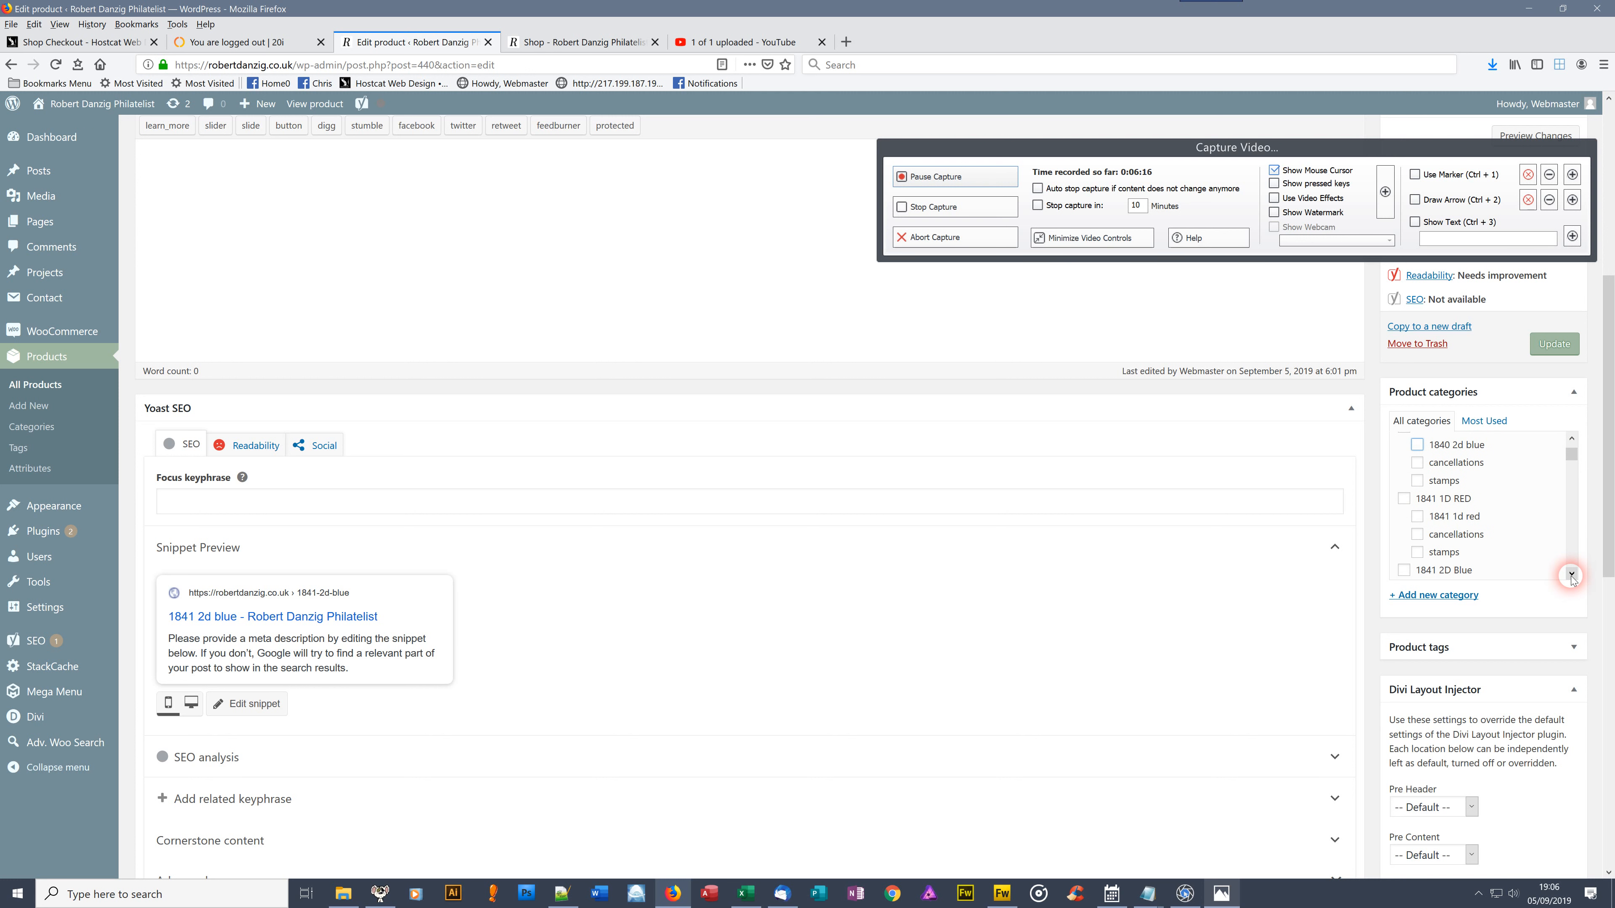
left_click(1571, 576)
left_click(1571, 576)
left_click(1571, 576)
left_click(1571, 575)
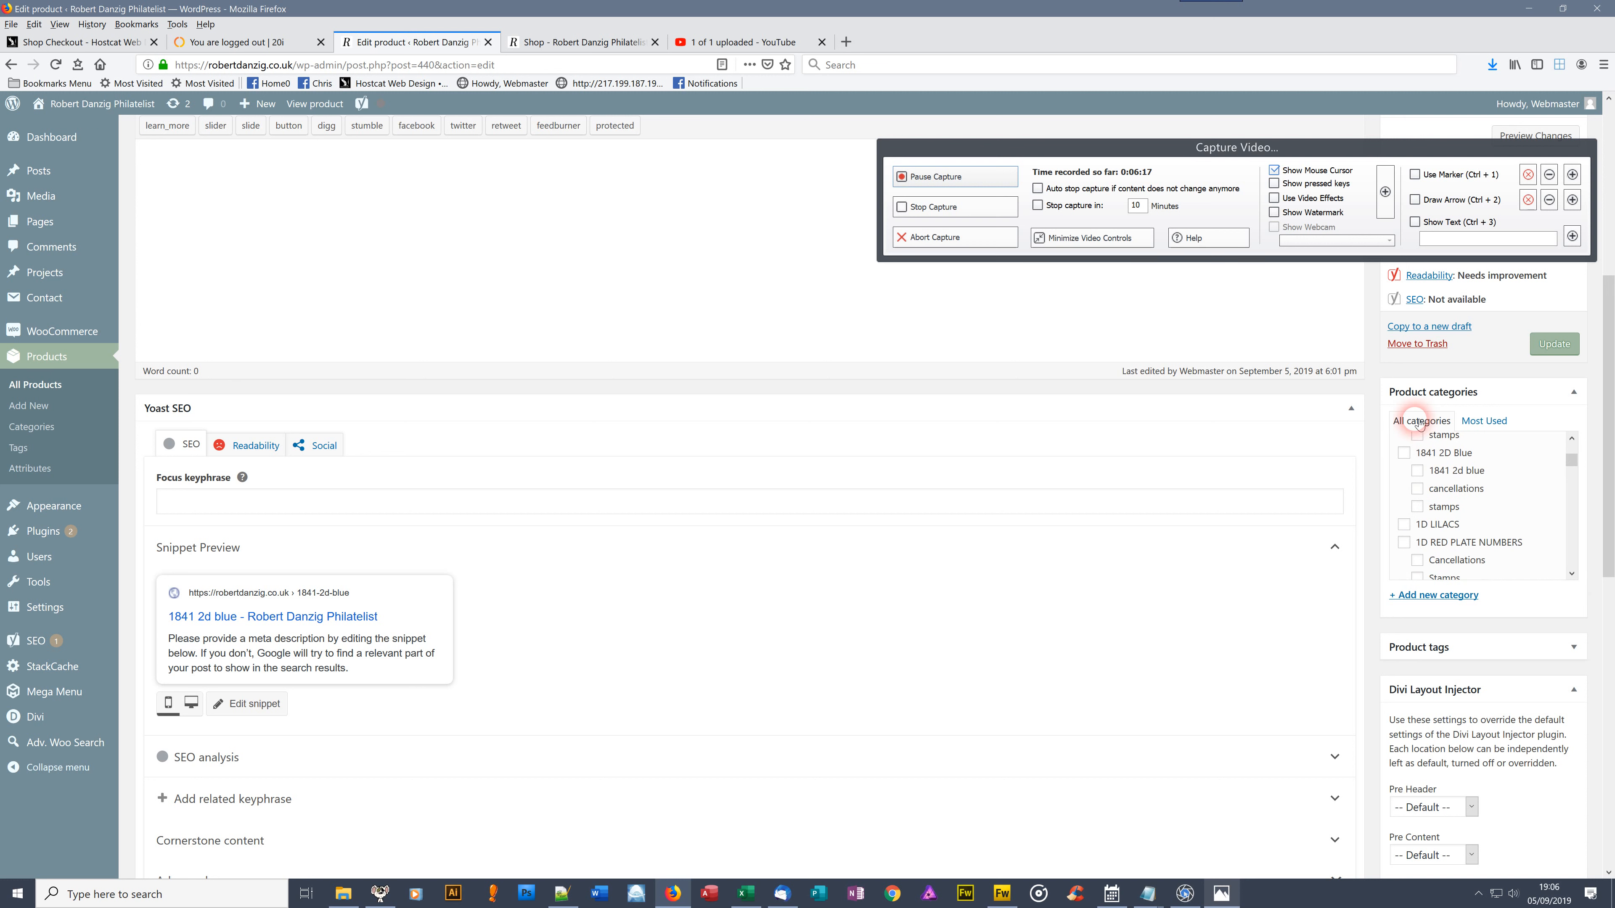
left_click(1424, 473)
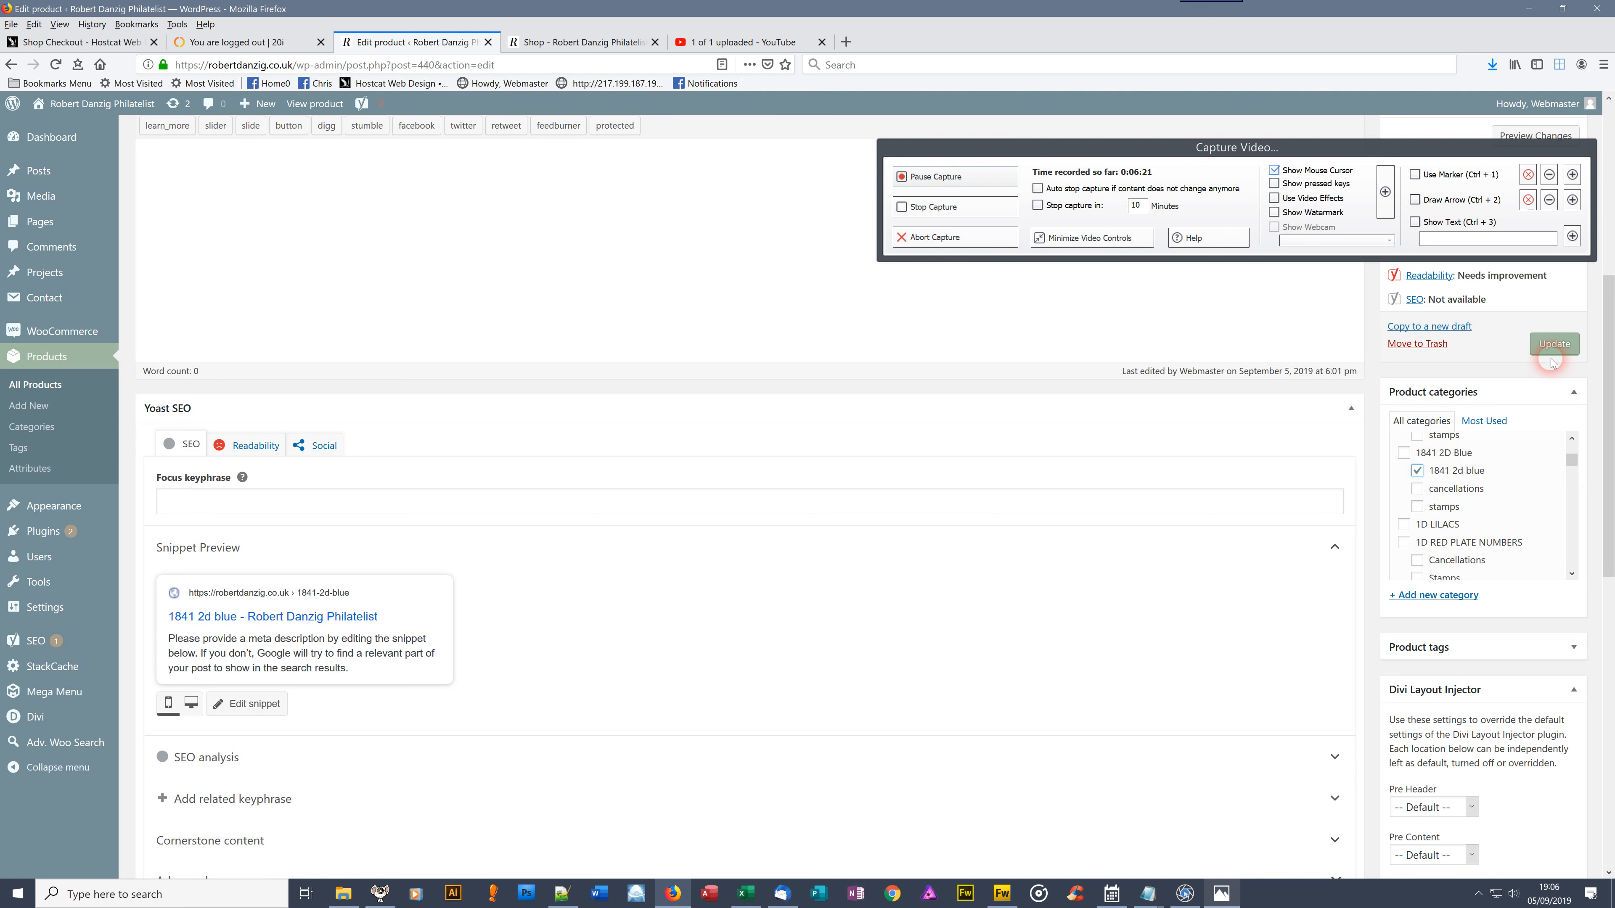
Update the published 1841 2d blue product to save its category change
left_click(1570, 351)
left_click_drag(1610, 370, 1610, 304)
left_click(1551, 514)
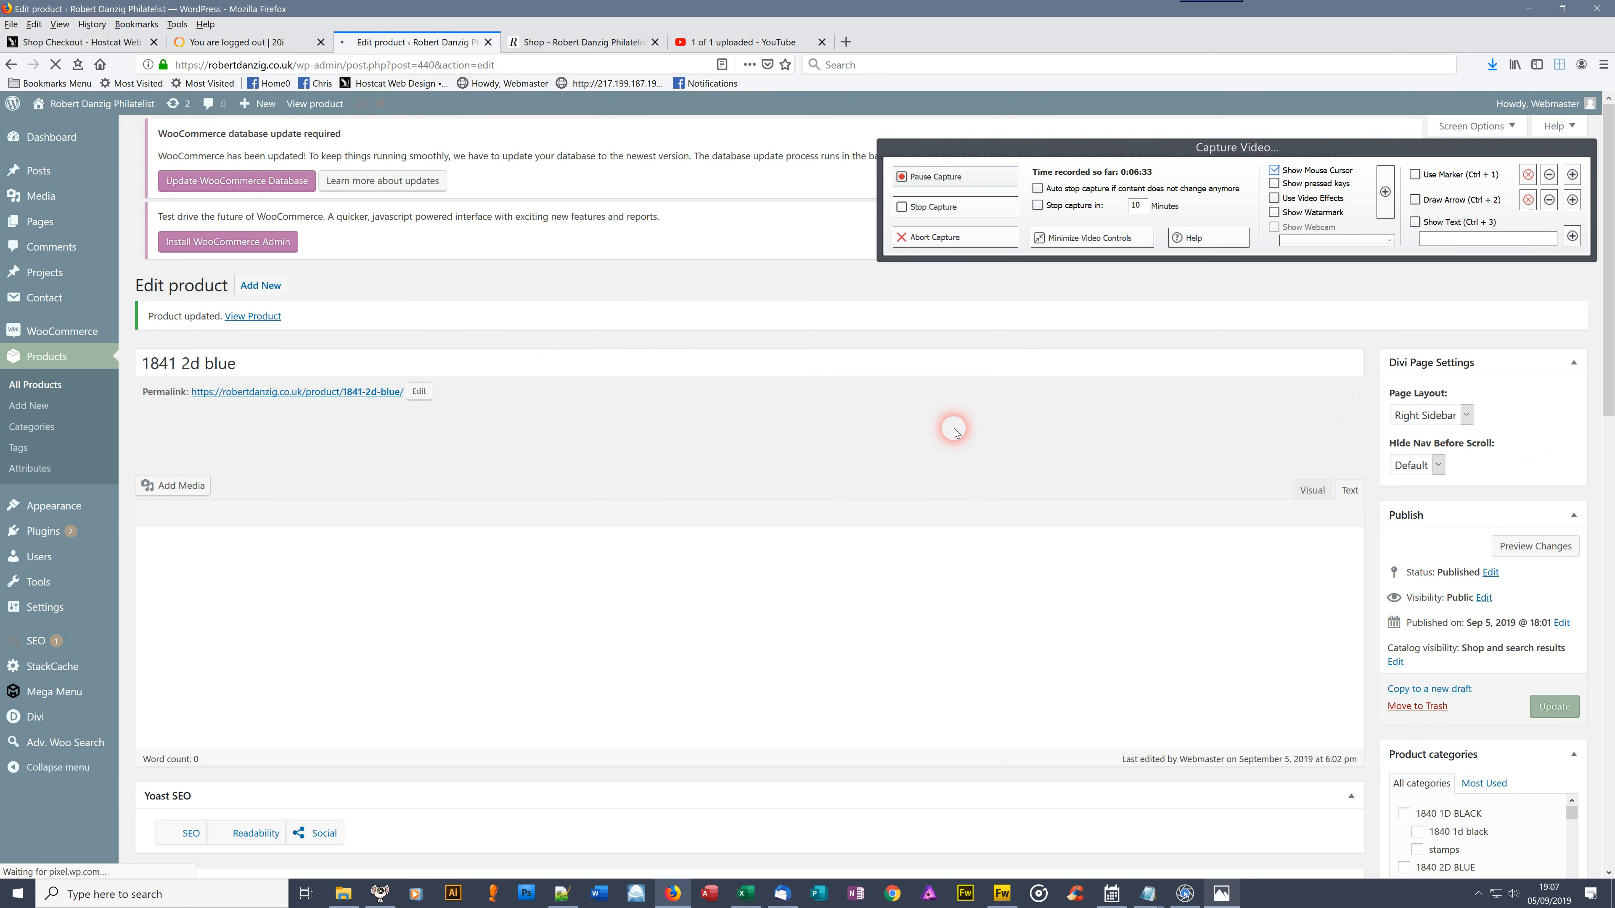
Open the 1841 2d blue product through the 1841 2D Blue category on the reloaded shop page and add it to the cart
left_click(574, 48)
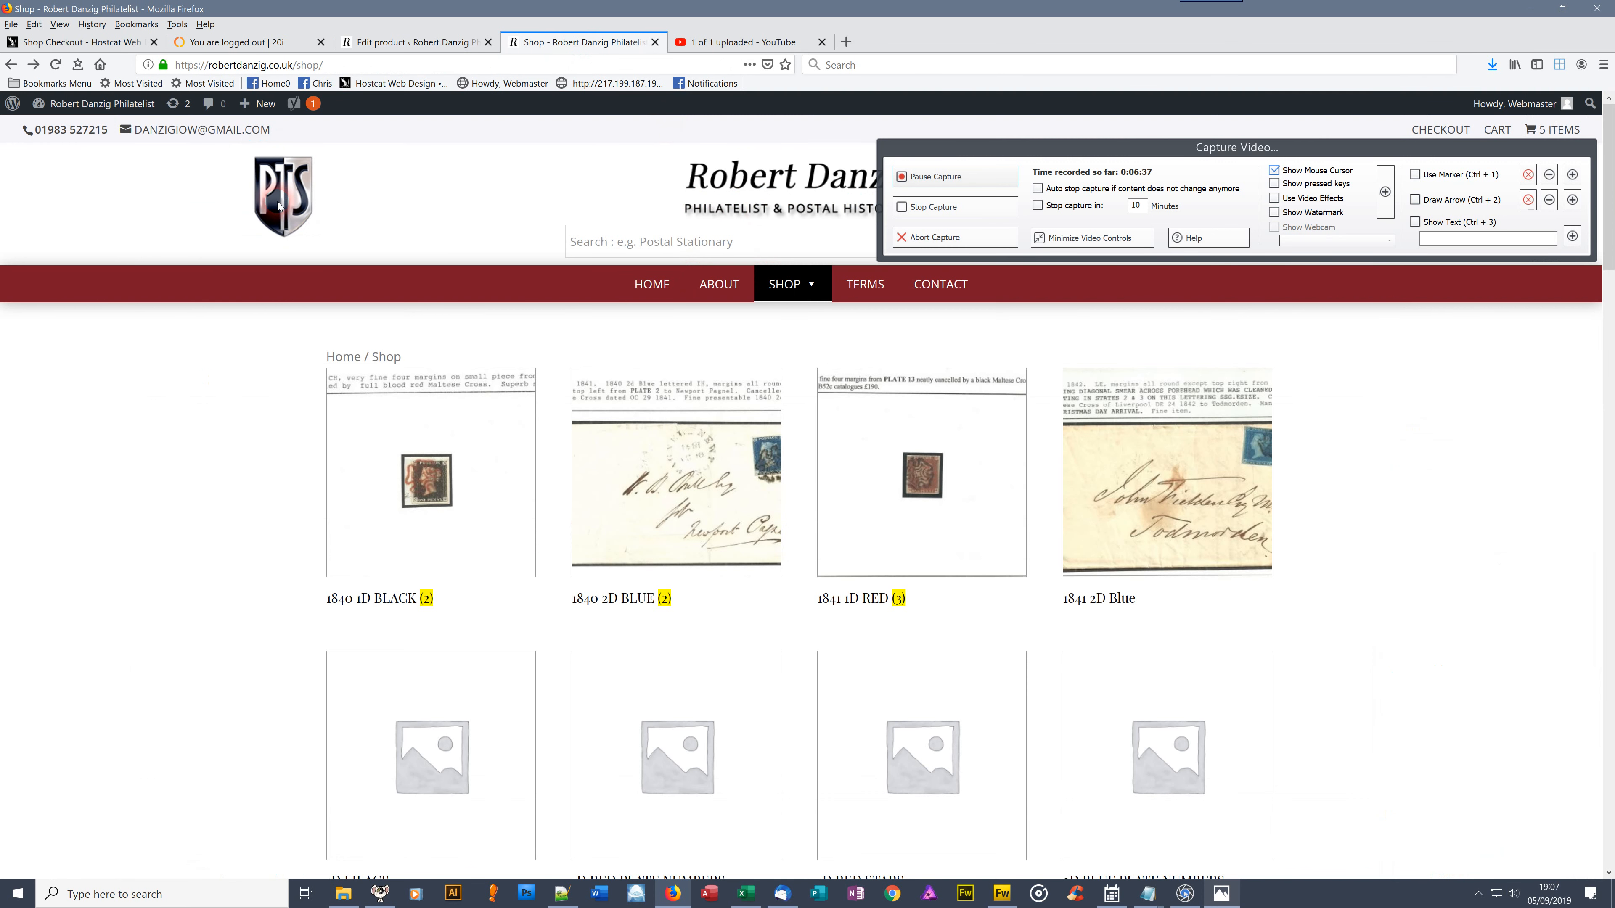
left_click(55, 65)
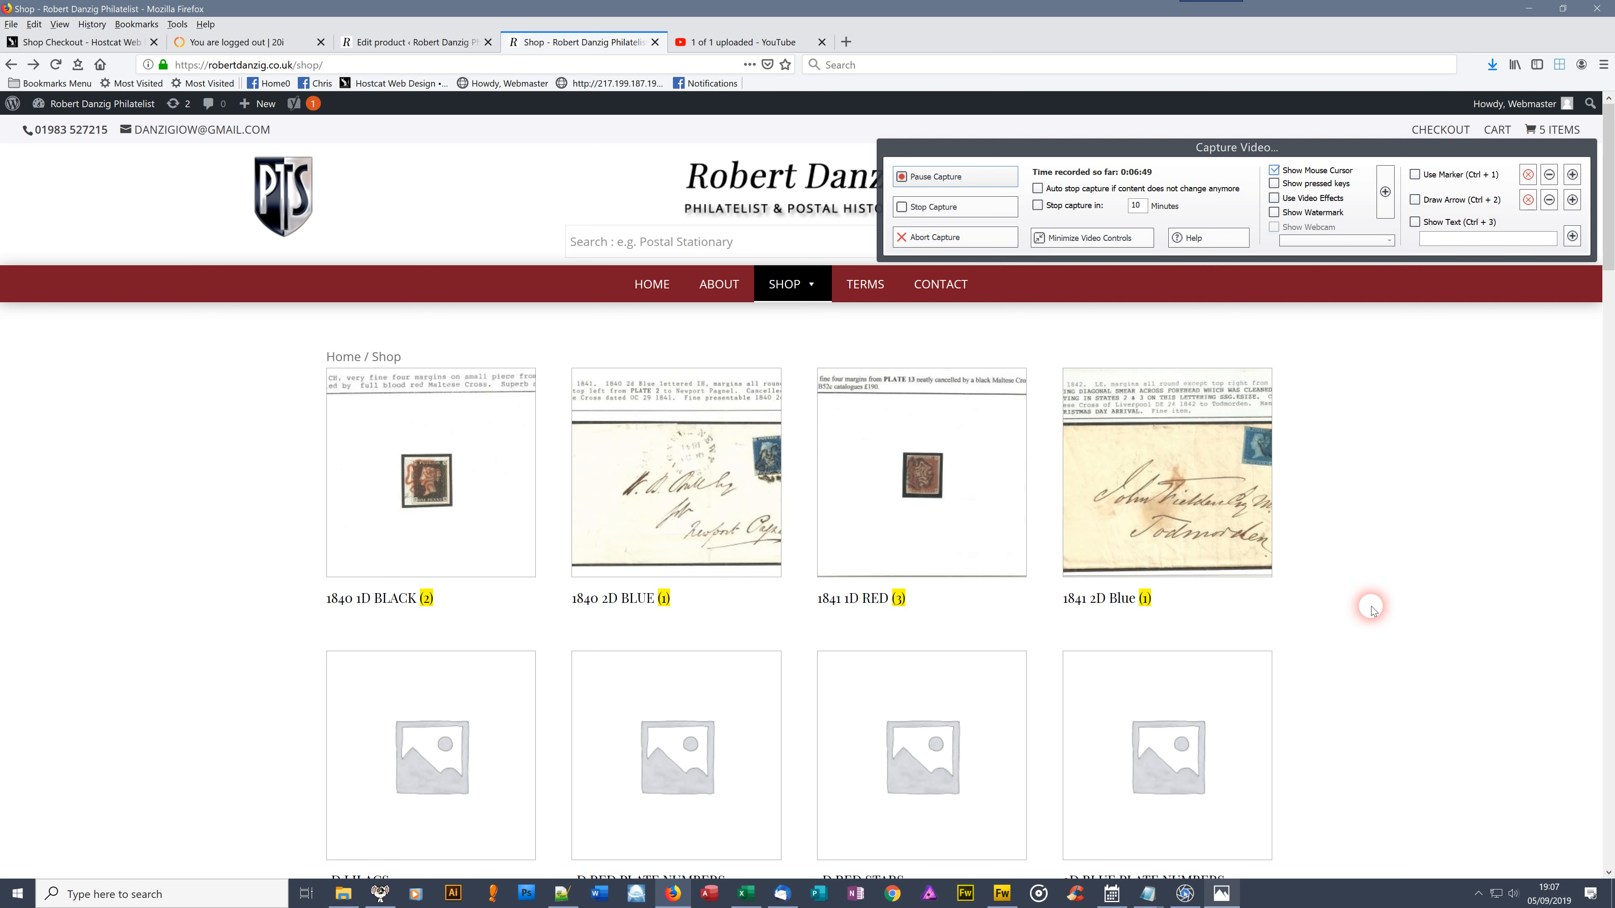
left_click(1149, 601)
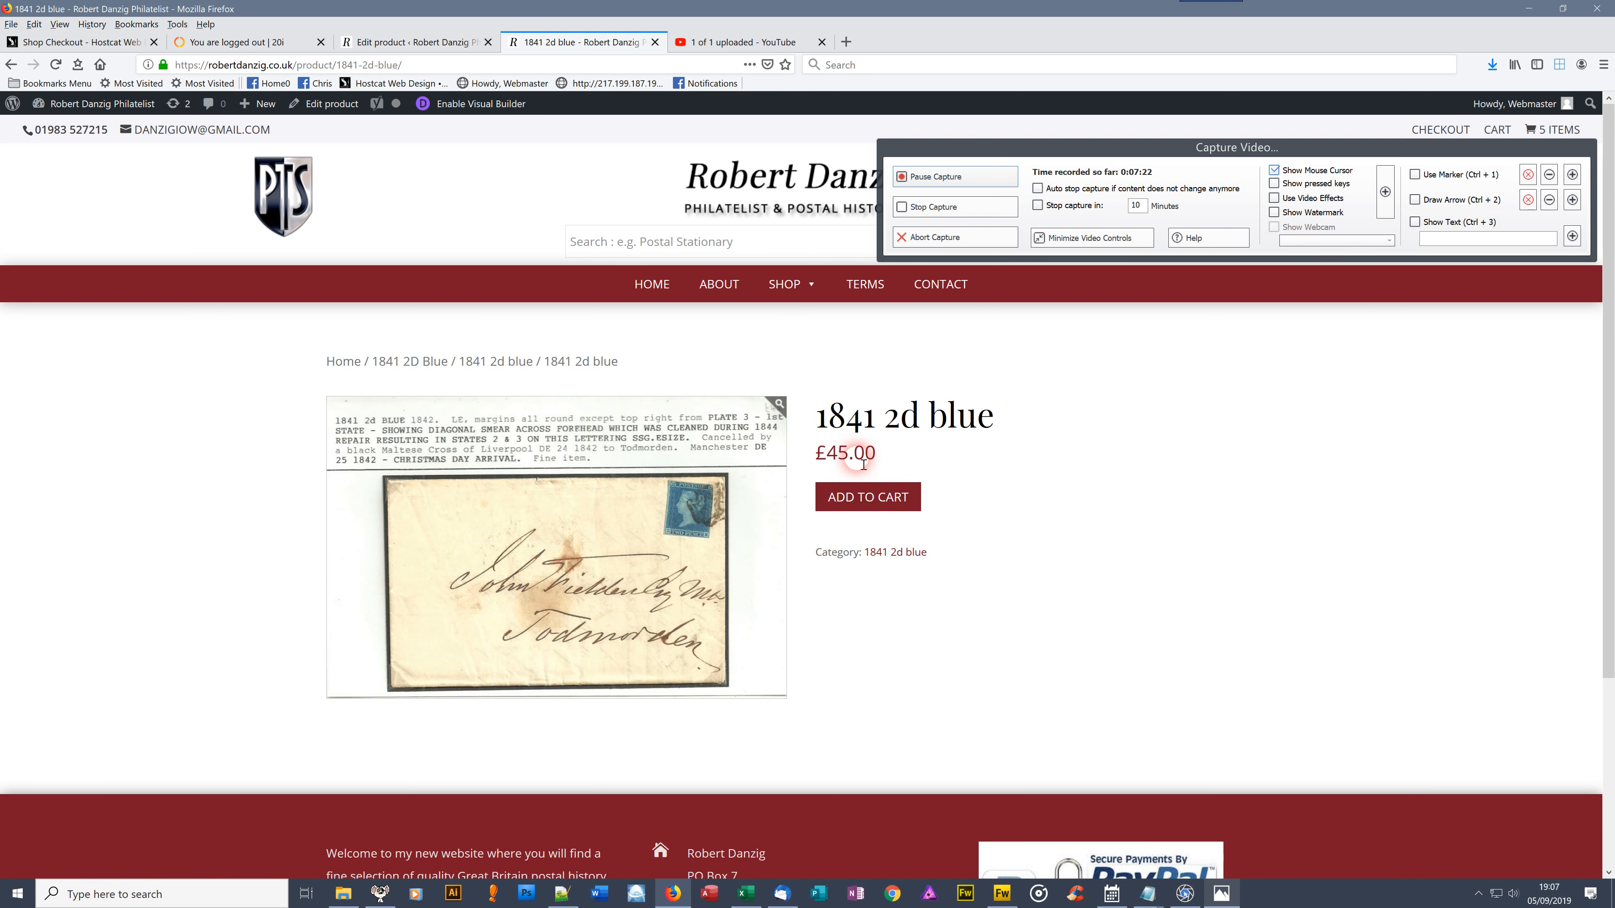
left_click(876, 500)
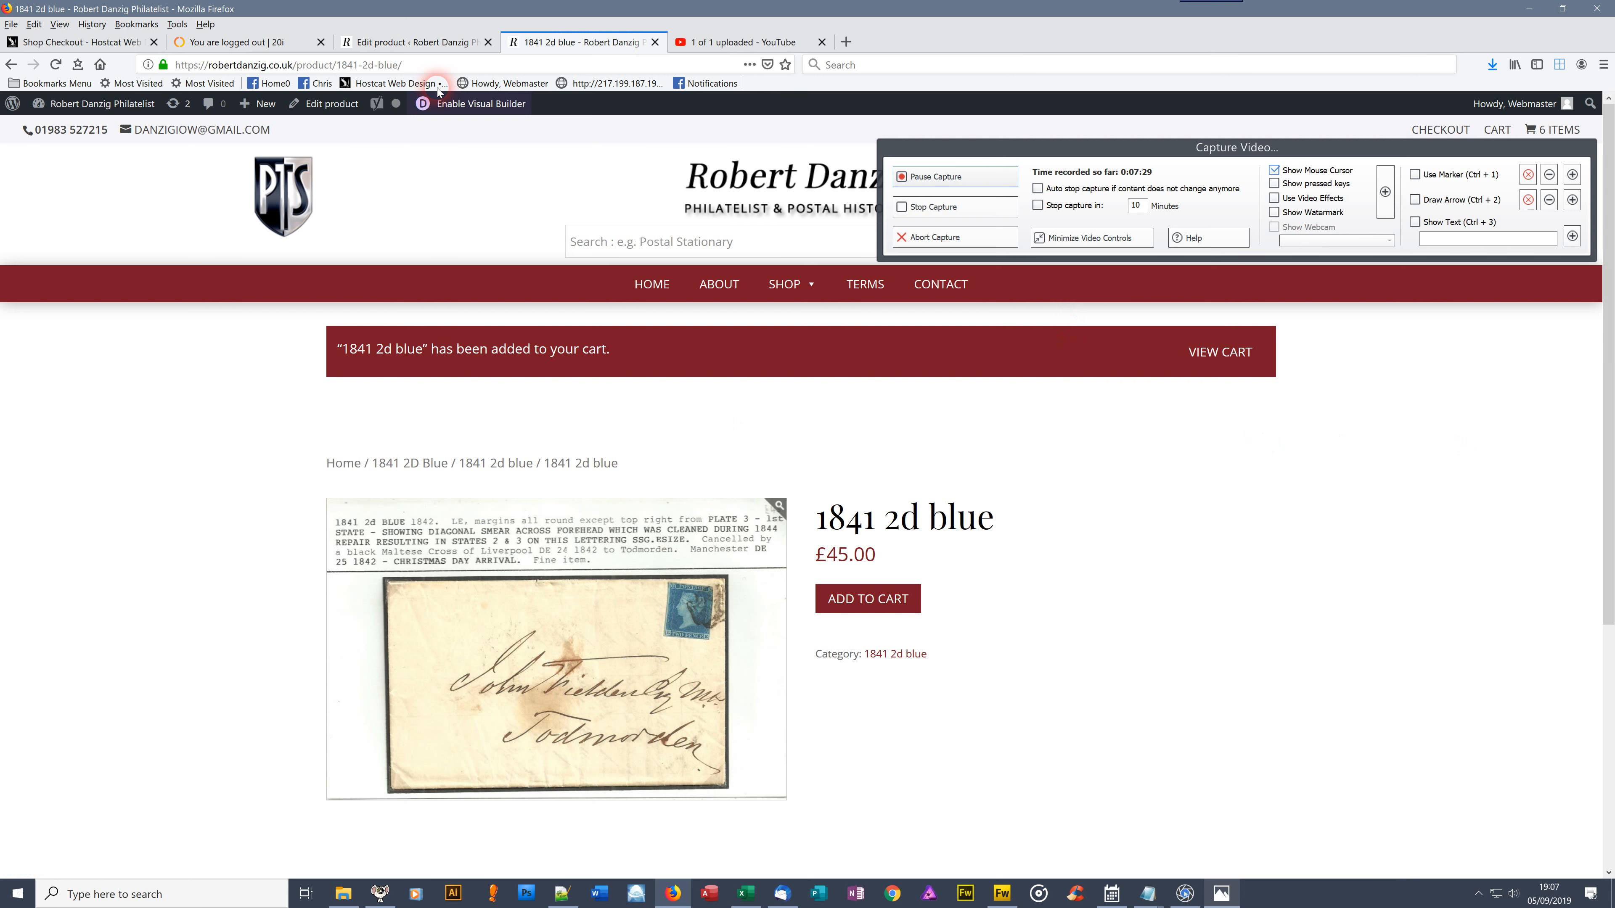
Return to the WordPress admin and open the list of all products
left_click(421, 43)
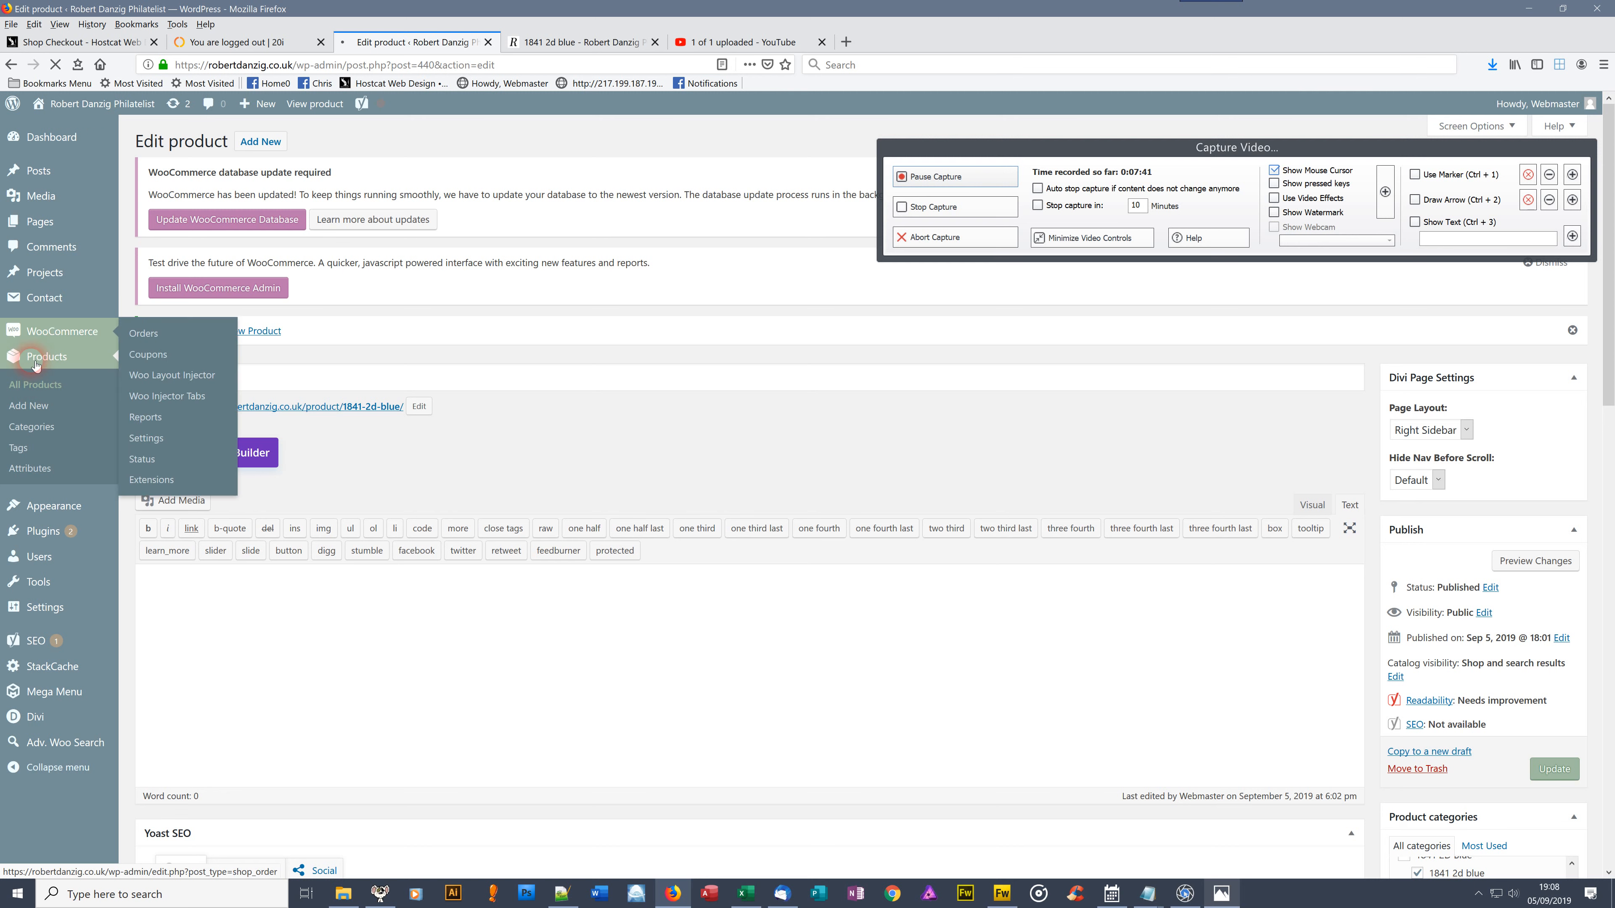
left_click(38, 389)
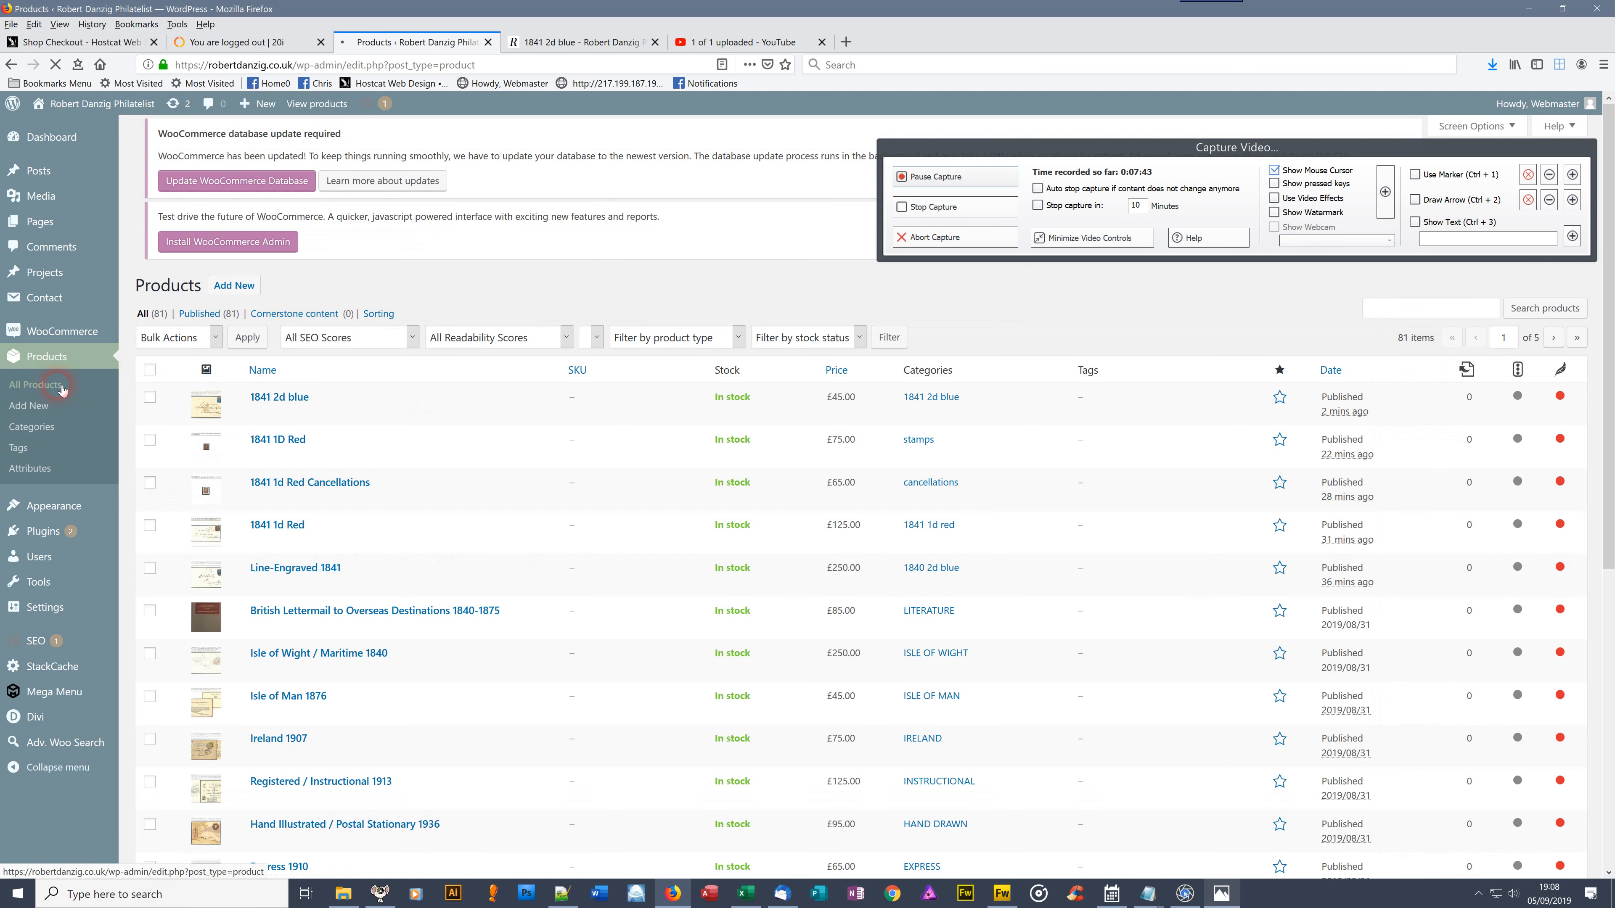